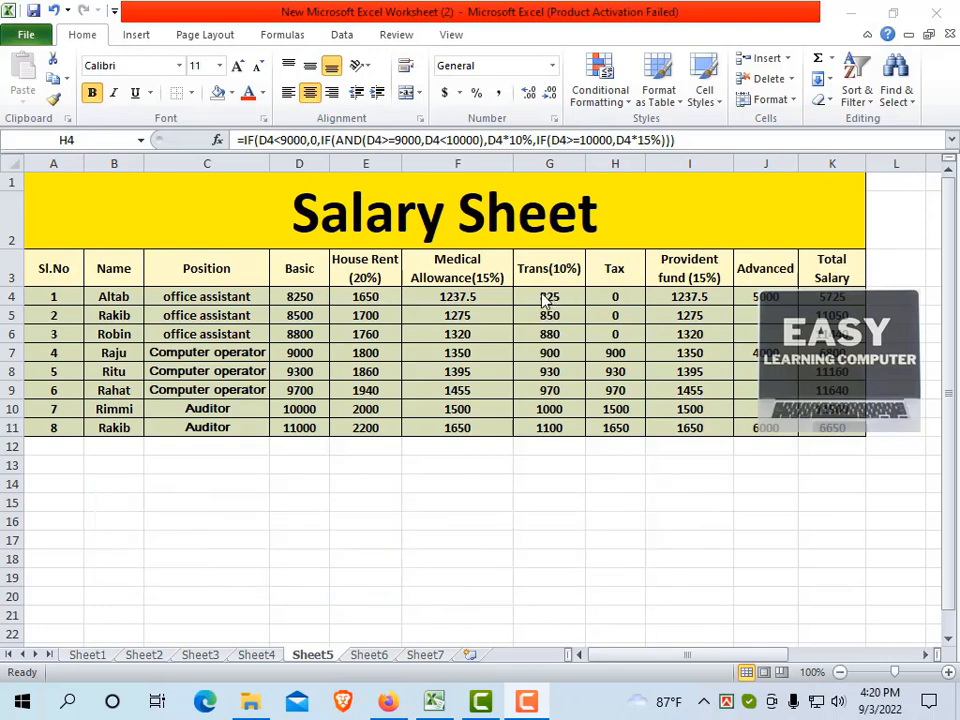
# Switch to the Sheet7 worksheet with the unformatted salary table
pyautogui.click(426, 655)
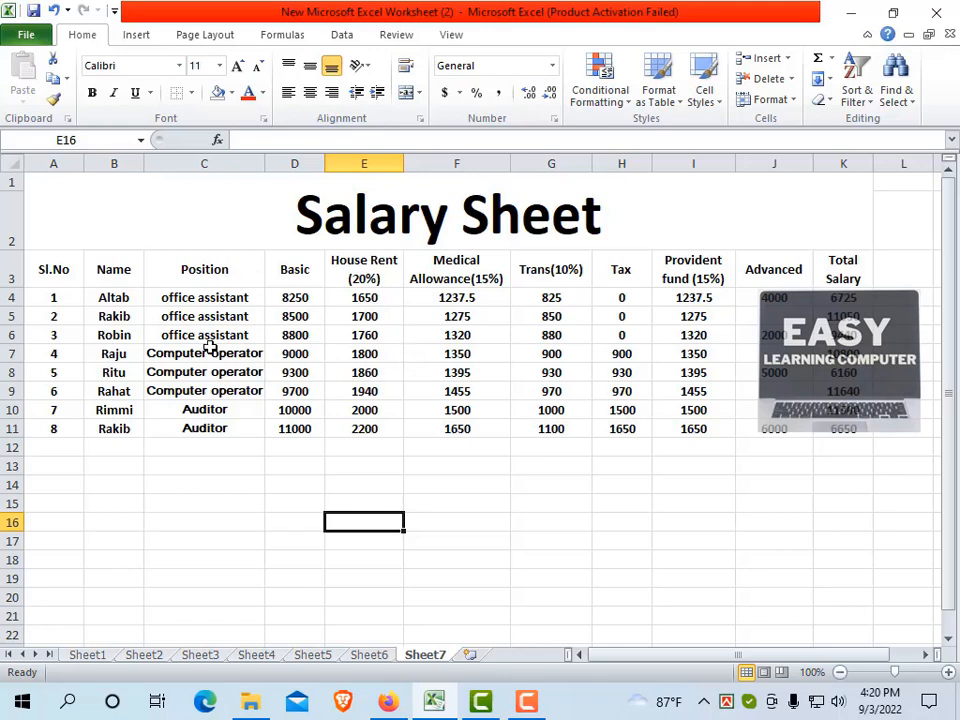
pyautogui.click(200, 219)
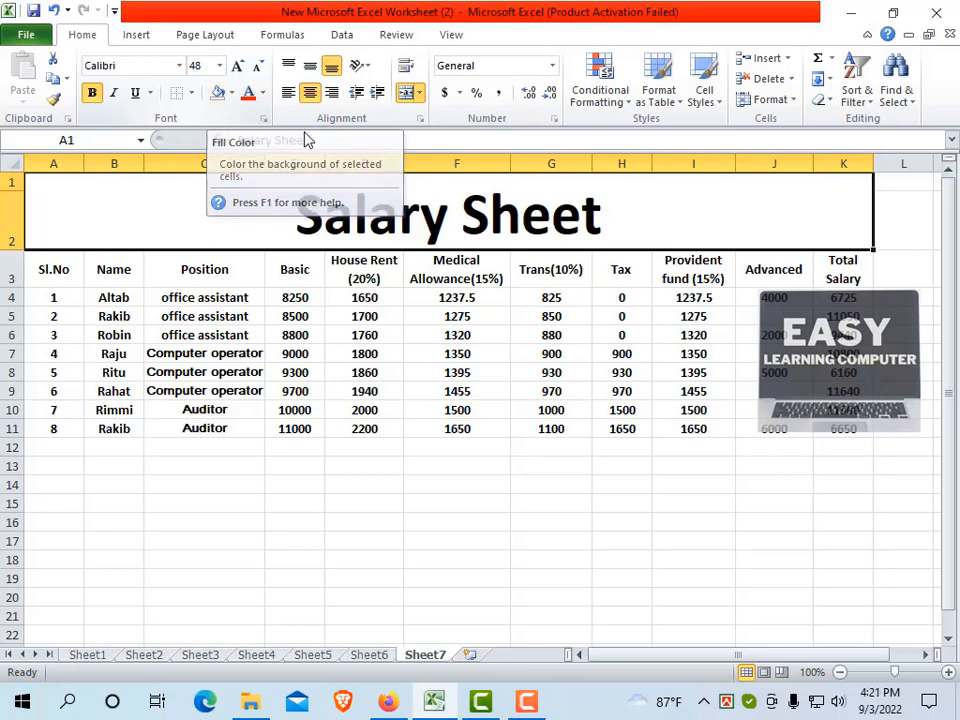
pyautogui.click(398, 338)
pyautogui.click(420, 342)
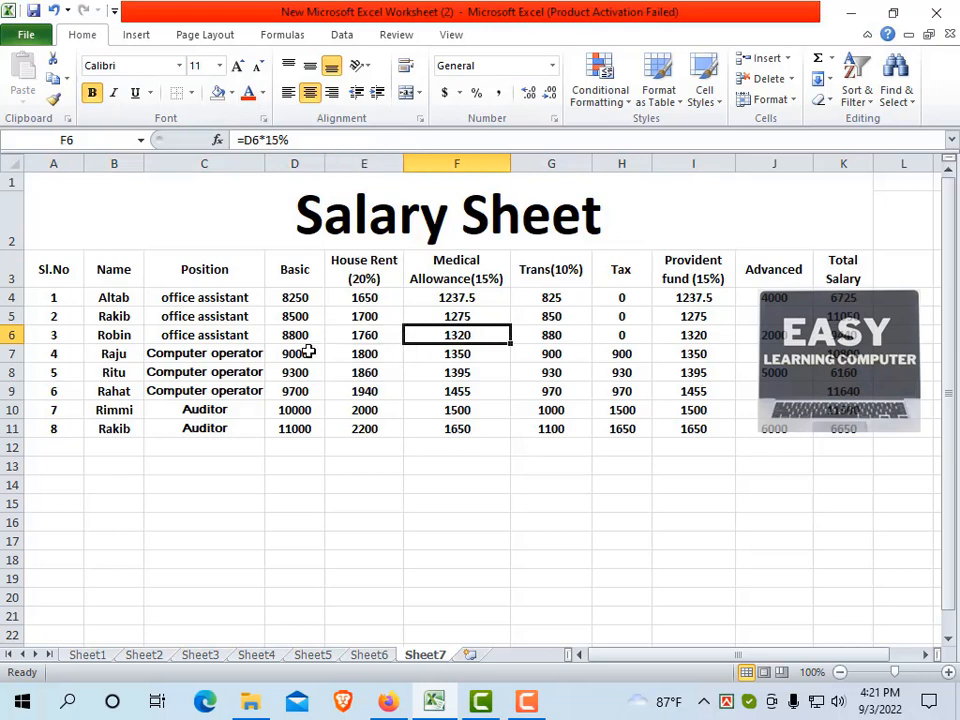
pyautogui.moveTo(66, 213); pyautogui.dragTo(98, 428)
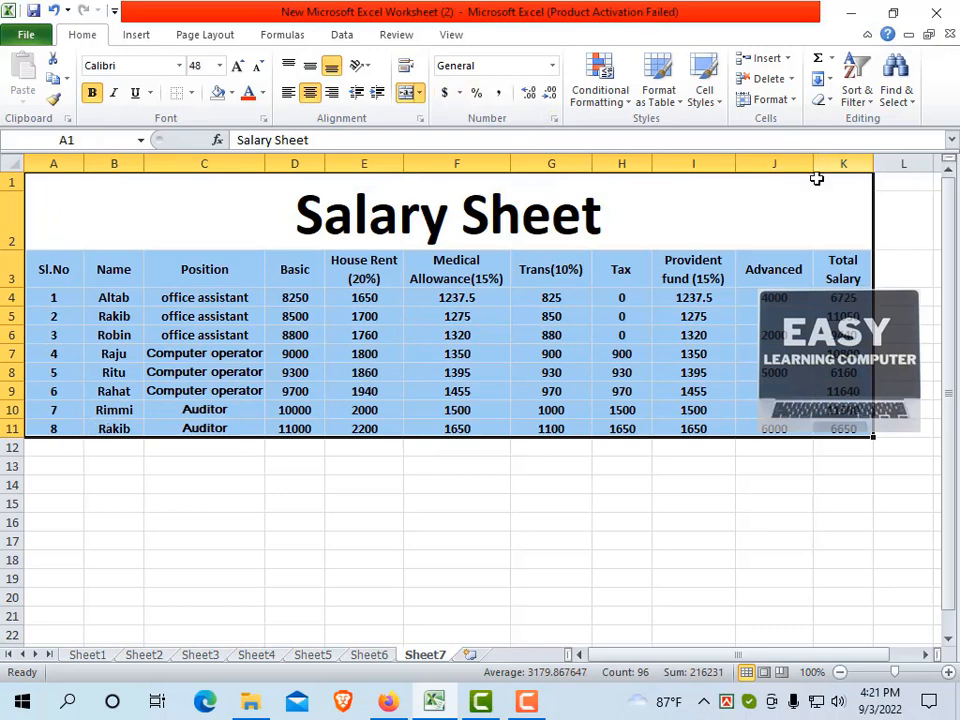
pyautogui.click(484, 469)
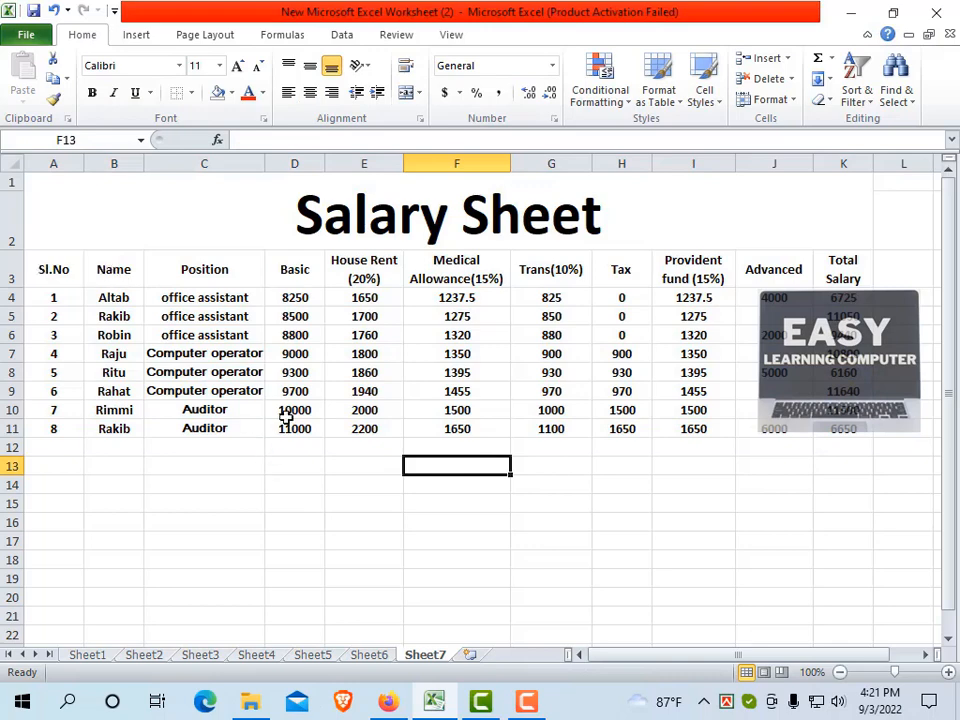
pyautogui.click(401, 389)
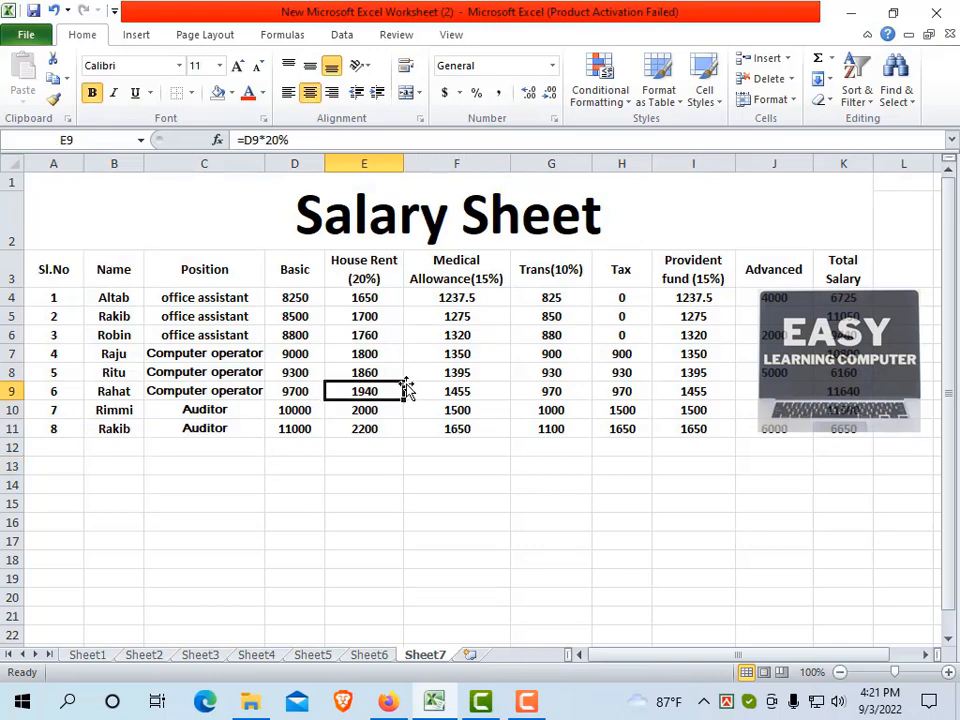
# Apply All Borders to every cell of the Sheet7 worksheet
pyautogui.hotkey('ctrl', 'a')
pyautogui.click(367, 470)
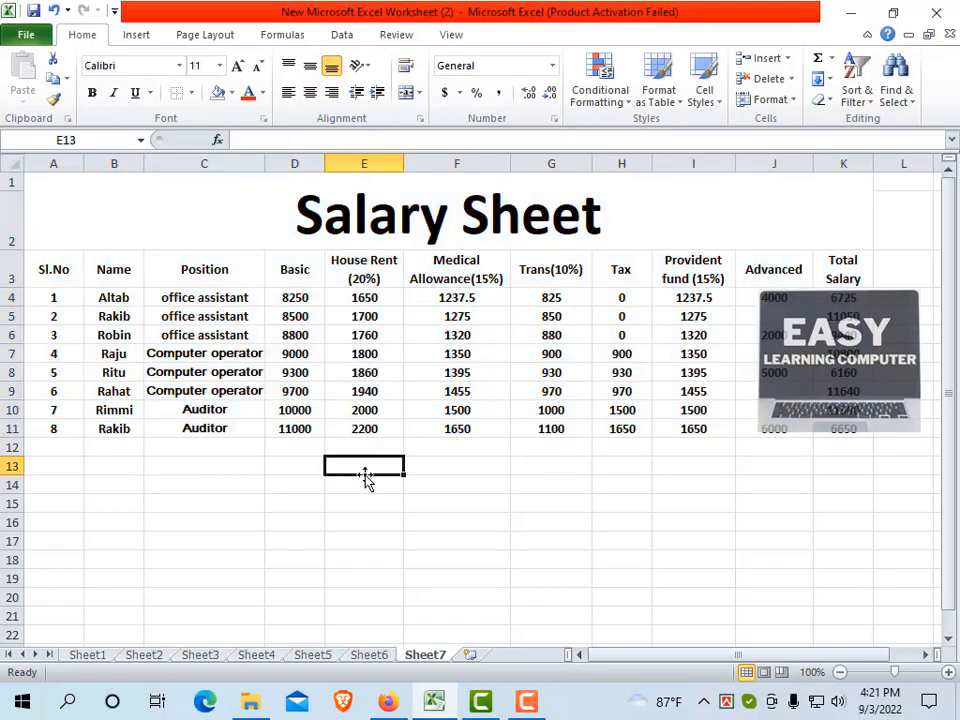
pyautogui.hotkey('ctrl', 'a')
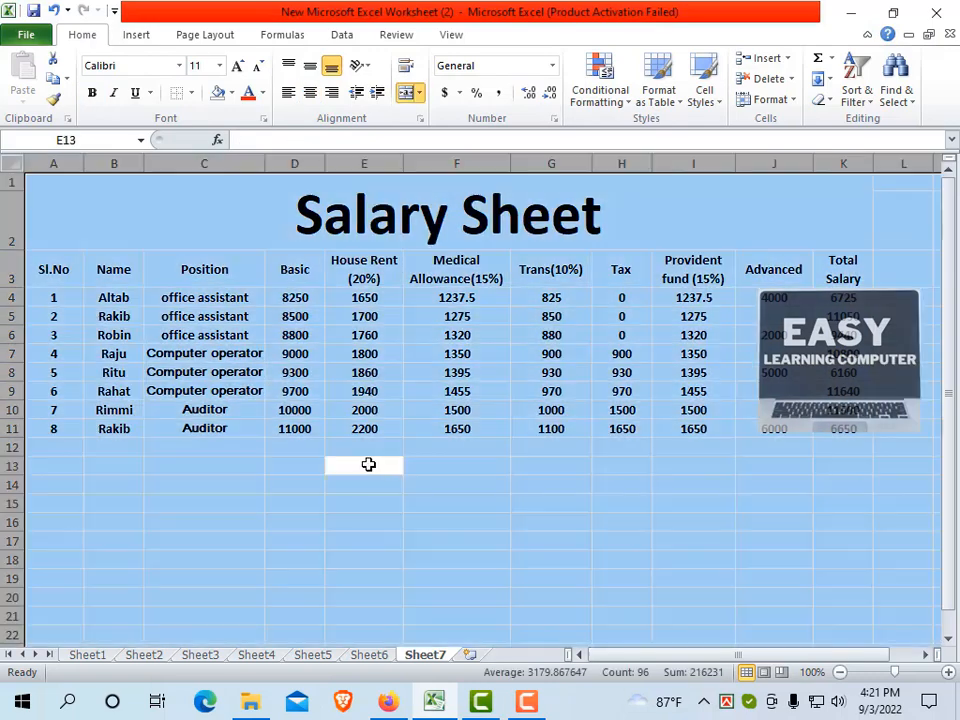
pyautogui.click(191, 94)
pyautogui.click(214, 243)
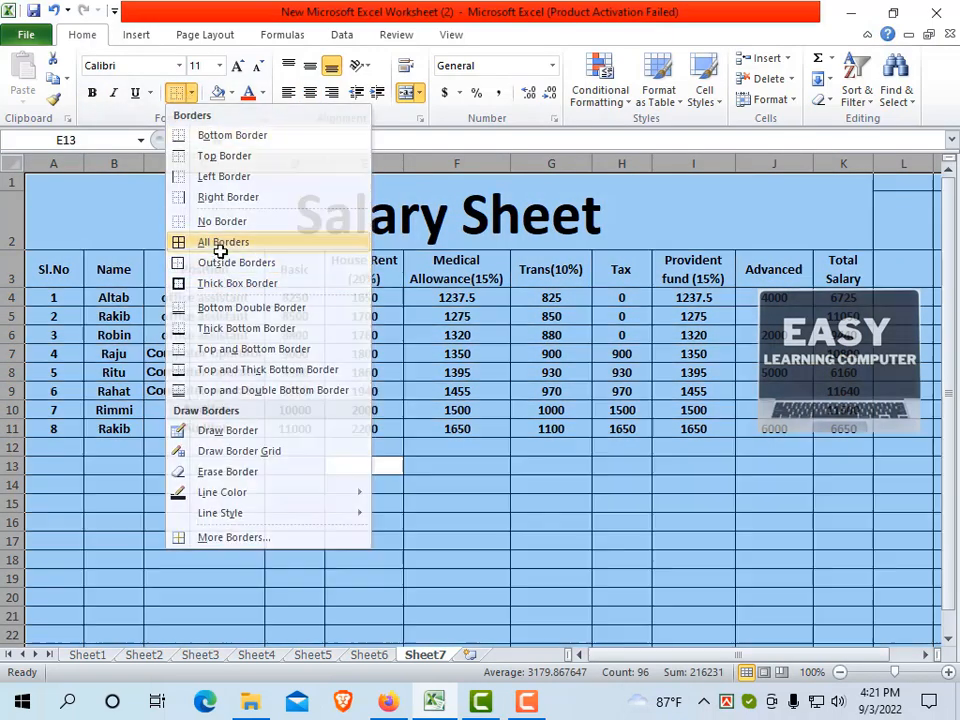
pyautogui.click(453, 455)
# Check how far the borders extend down the worksheet and undo the whole-sheet borders
pyautogui.scroll(-20, 480, 380)
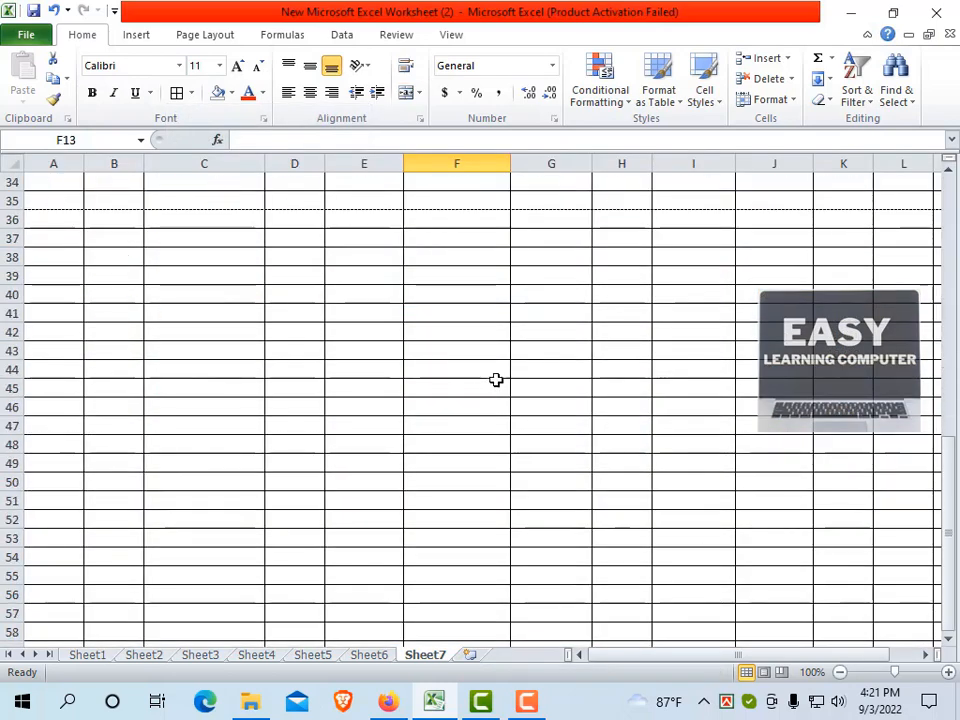
pyautogui.scroll(-5, 508, 352)
pyautogui.scroll(5, 460, 380)
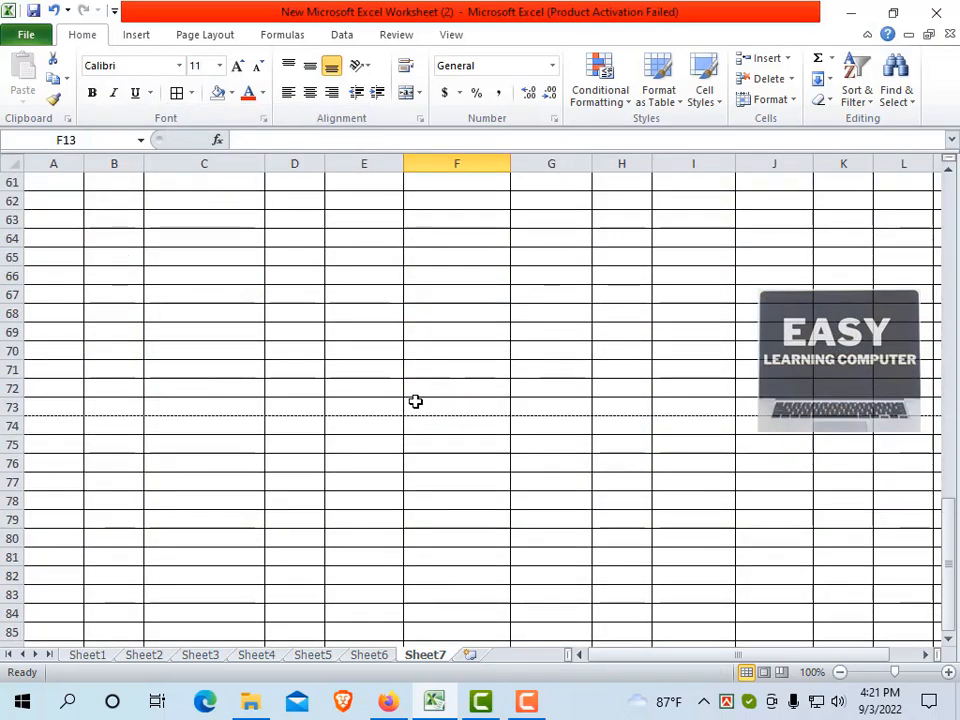
pyautogui.scroll(20, 415, 401)
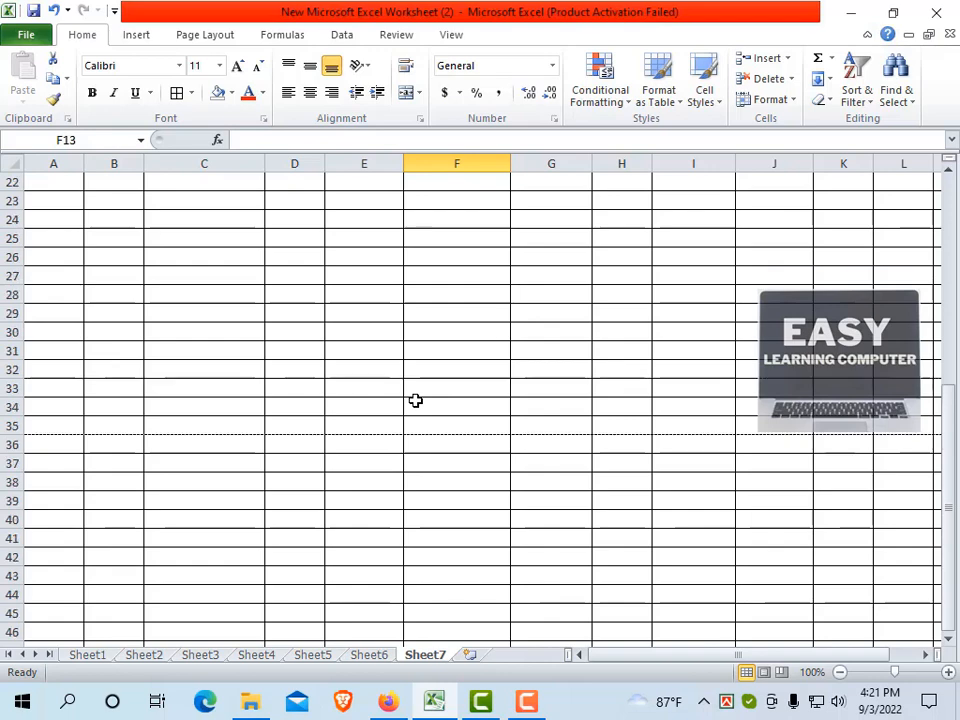
pyautogui.click(477, 510)
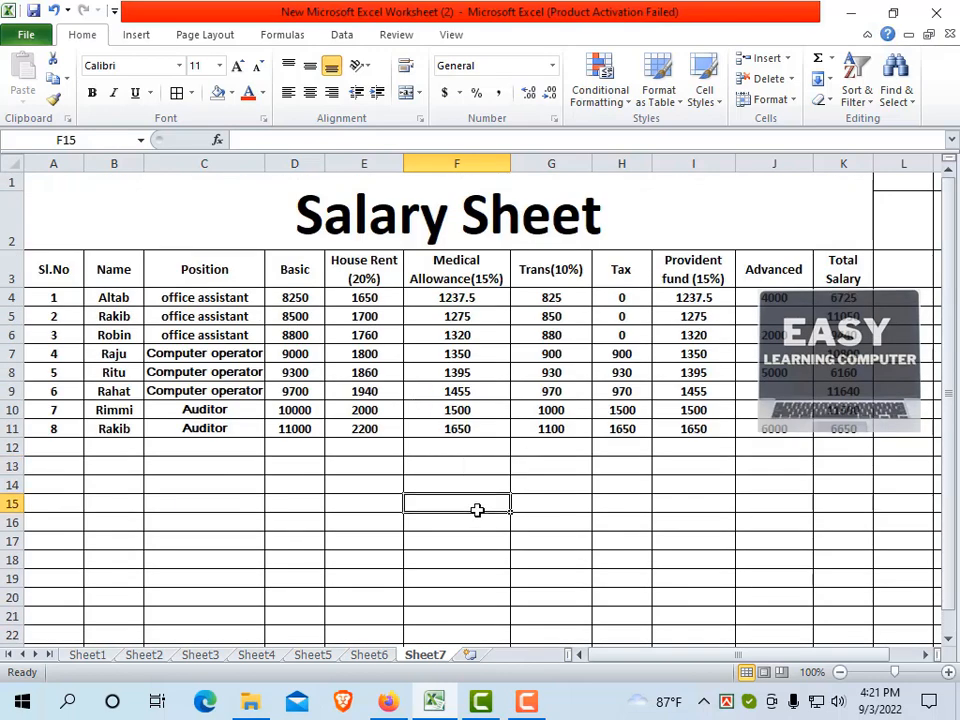
pyautogui.hotkey('ctrl', 'z')
pyautogui.click(271, 486)
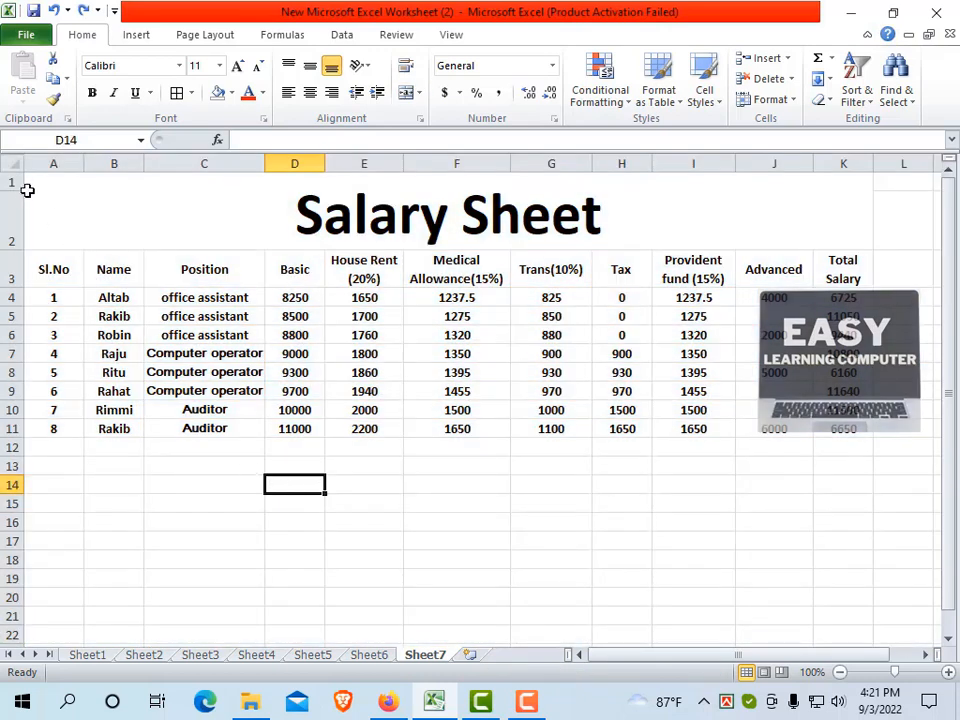
# Apply All Borders to the salary table range A1:K11 only and save the workbook
pyautogui.moveTo(27, 190); pyautogui.dragTo(121, 425)
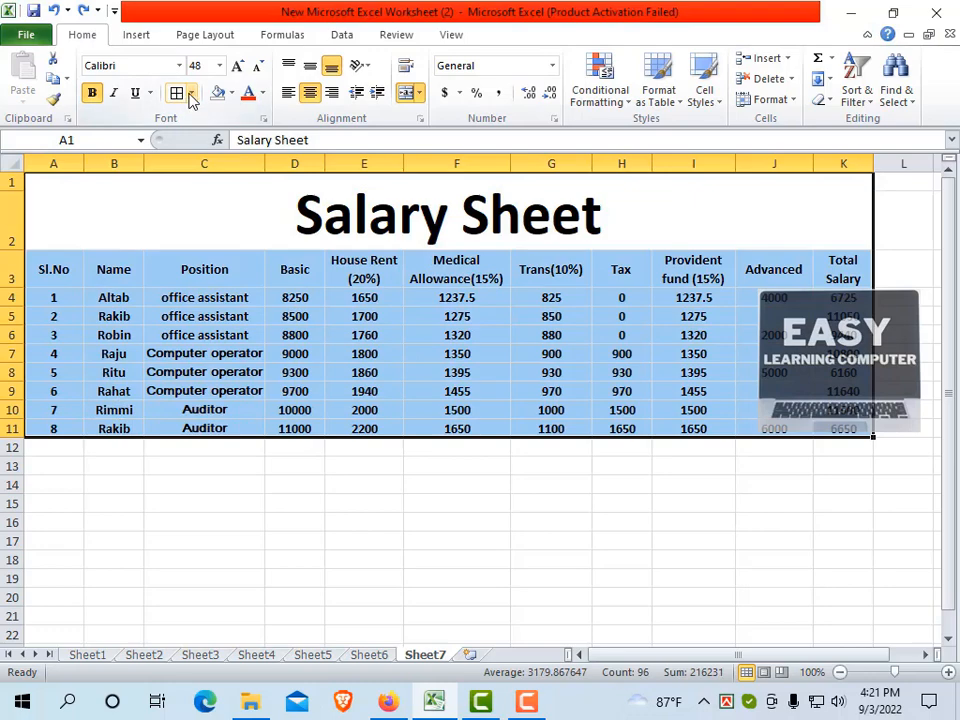
pyautogui.click(190, 97)
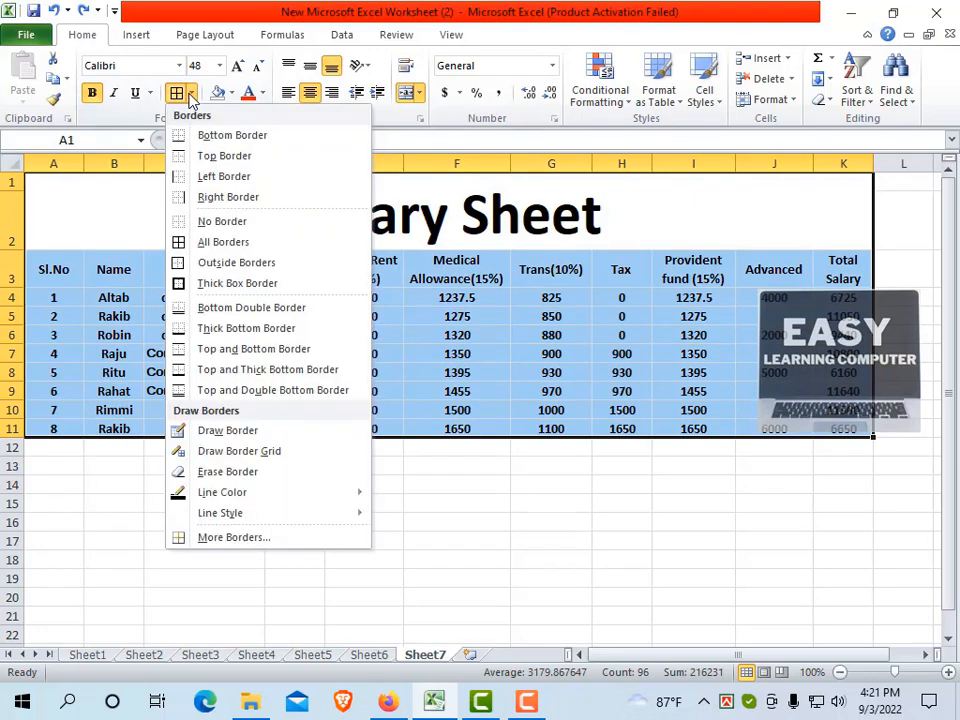
pyautogui.click(187, 244)
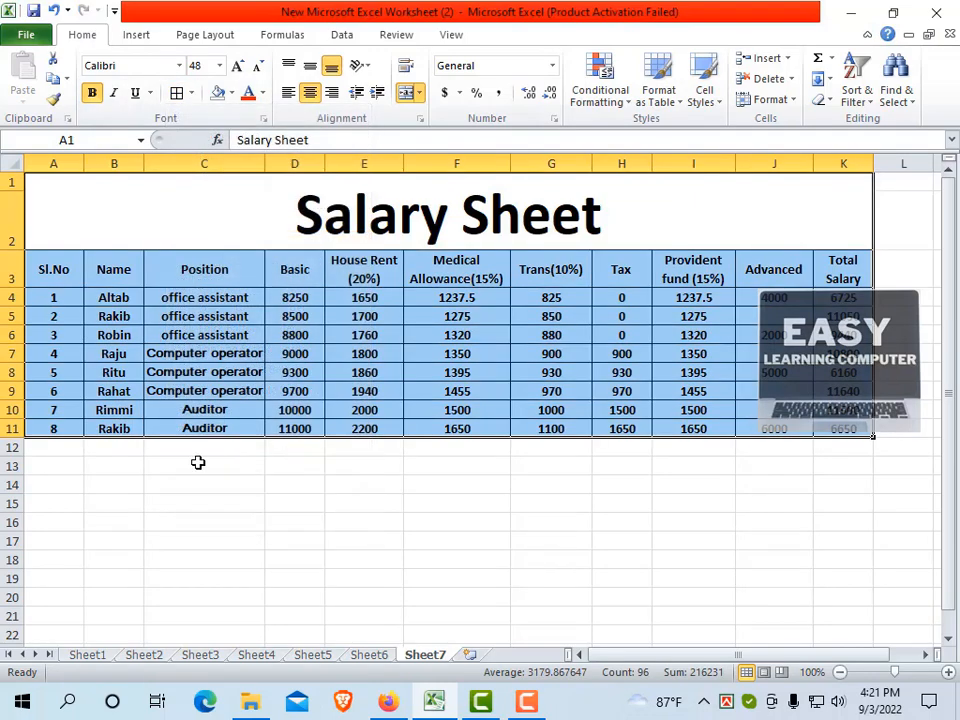
pyautogui.click(197, 461)
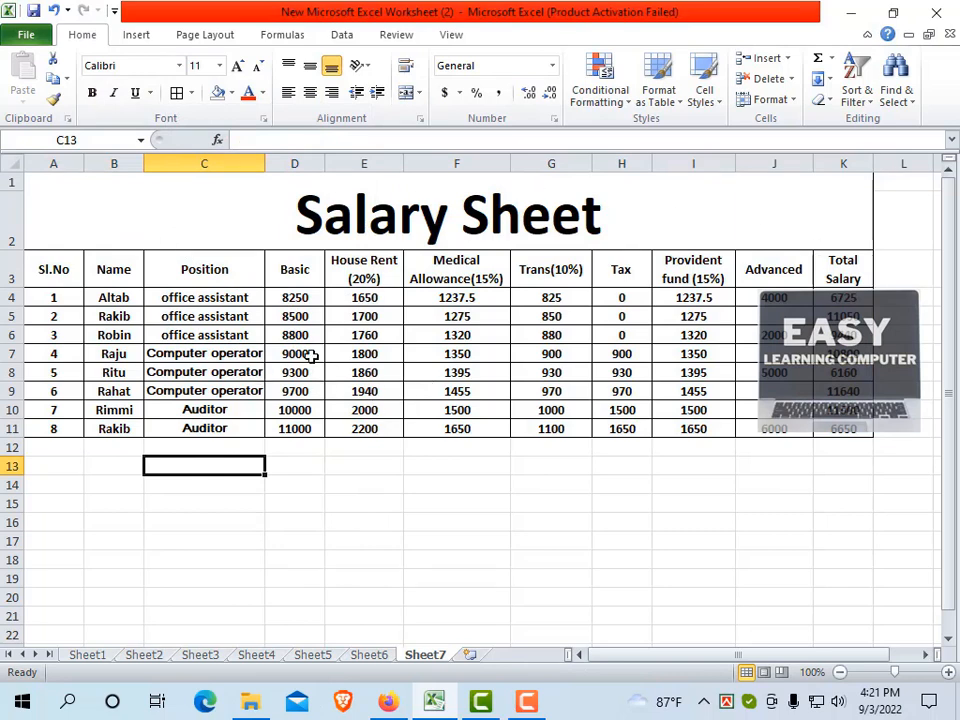
pyautogui.hotkey('ctrl', 's')
# Fill the merged Salary Sheet title cell with standard yellow
pyautogui.click(219, 213)
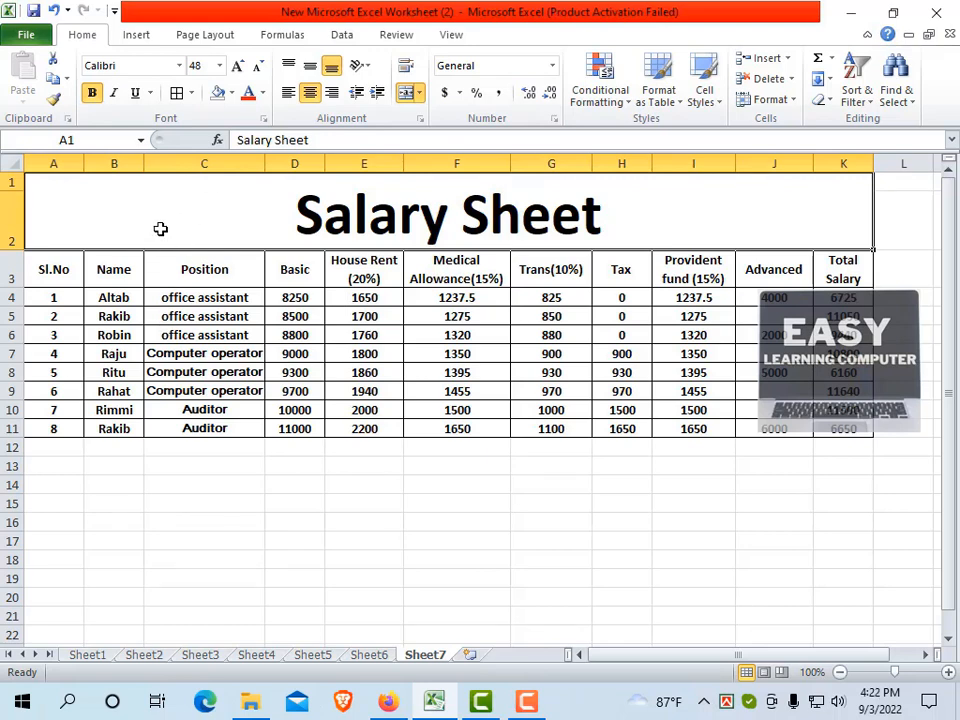
pyautogui.click(231, 93)
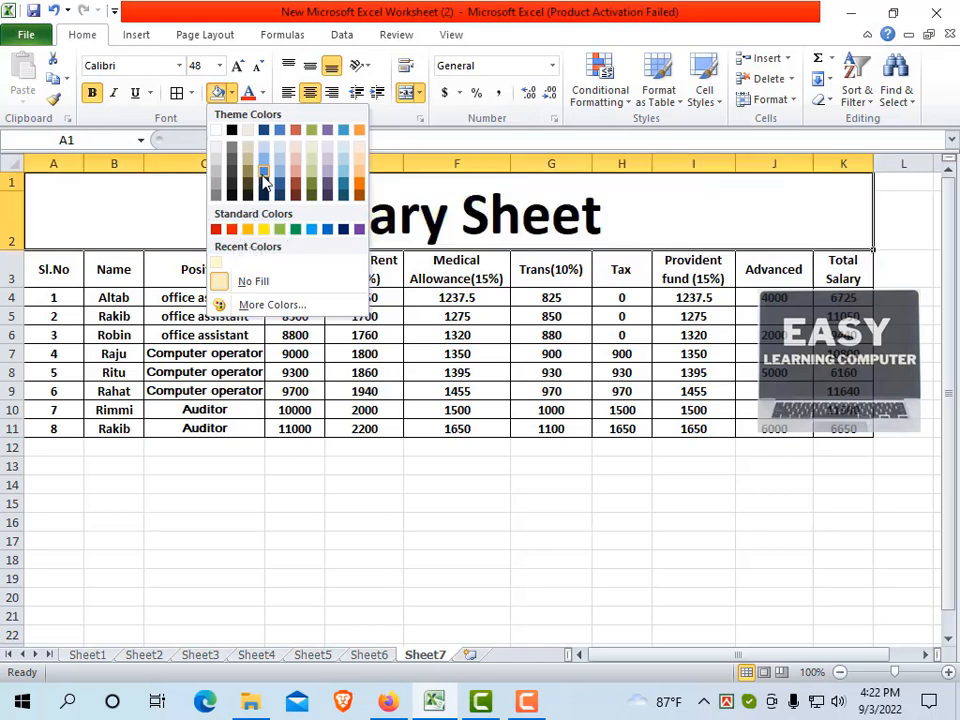
pyautogui.click(263, 229)
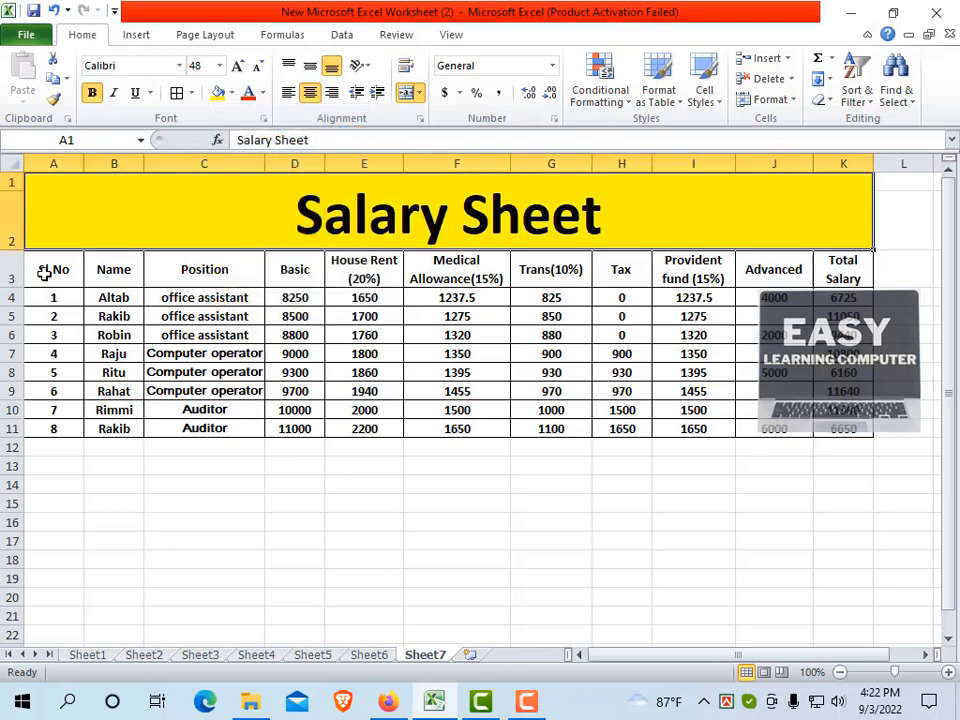
# Fill the header row A3:K3 with an olive green theme colour
pyautogui.moveTo(43, 272); pyautogui.dragTo(836, 253)
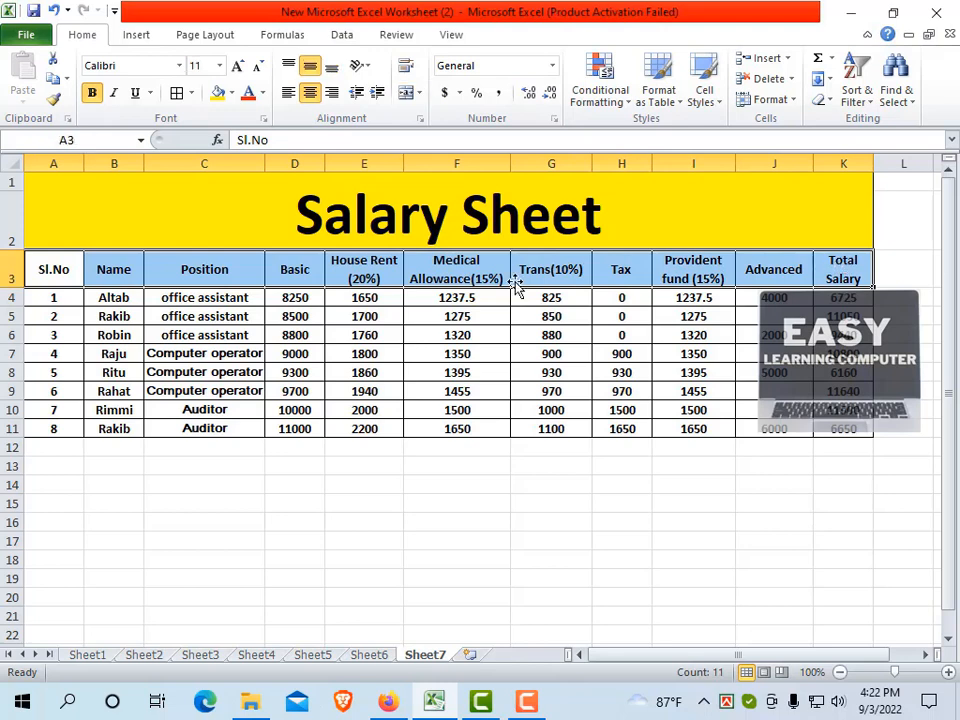
pyautogui.click(233, 93)
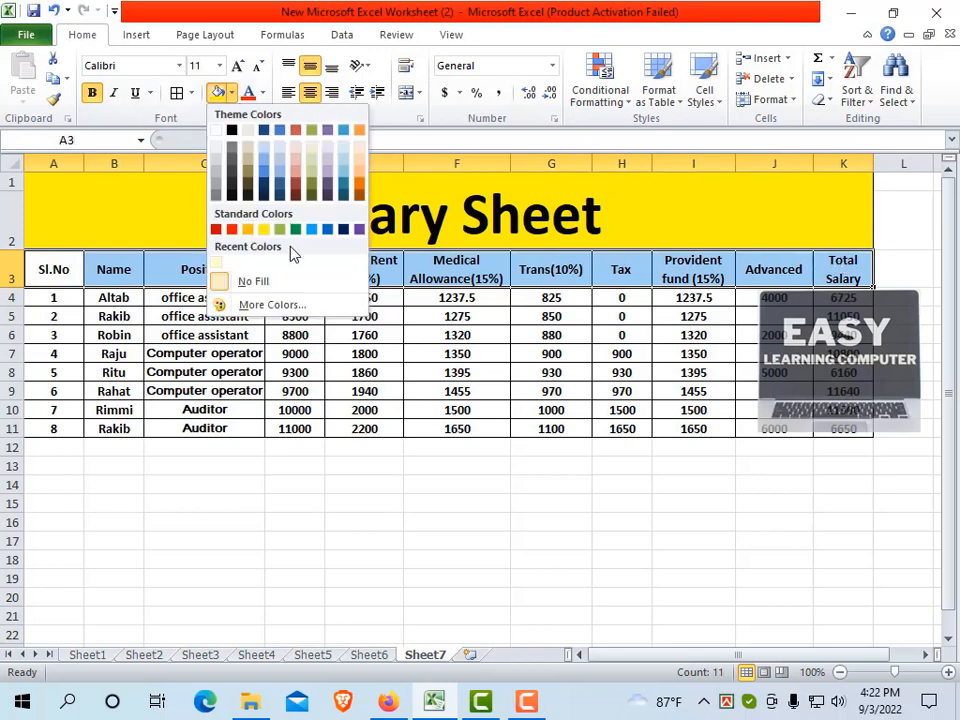
pyautogui.click(311, 178)
pyautogui.click(184, 448)
# Fill the data rows A4:K11 with a light olive green theme colour
pyautogui.moveTo(47, 298); pyautogui.dragTo(823, 430)
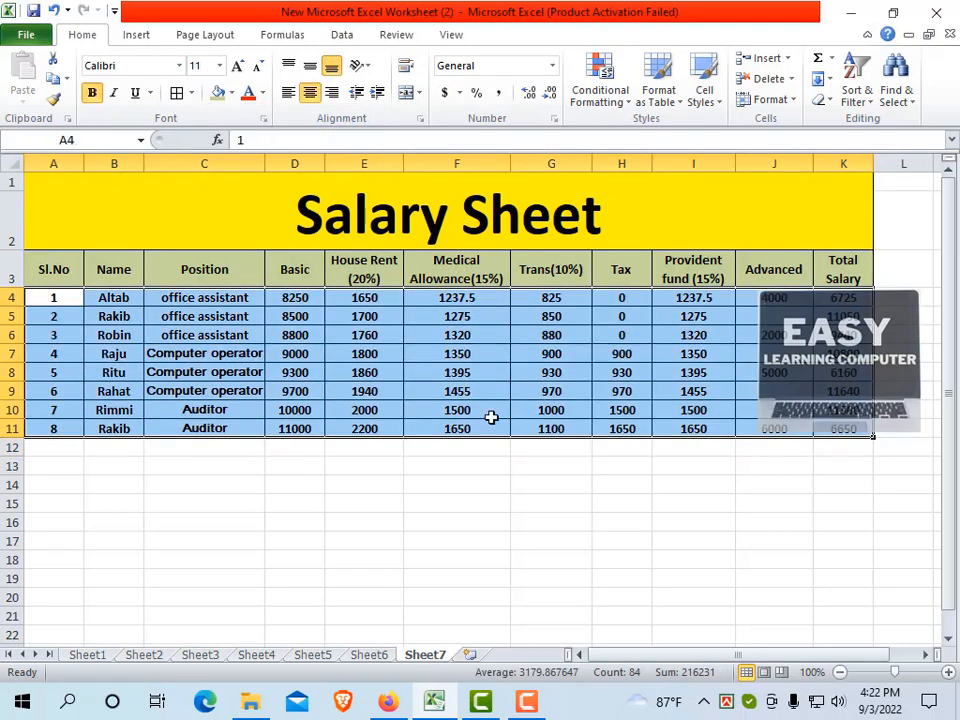
pyautogui.click(231, 93)
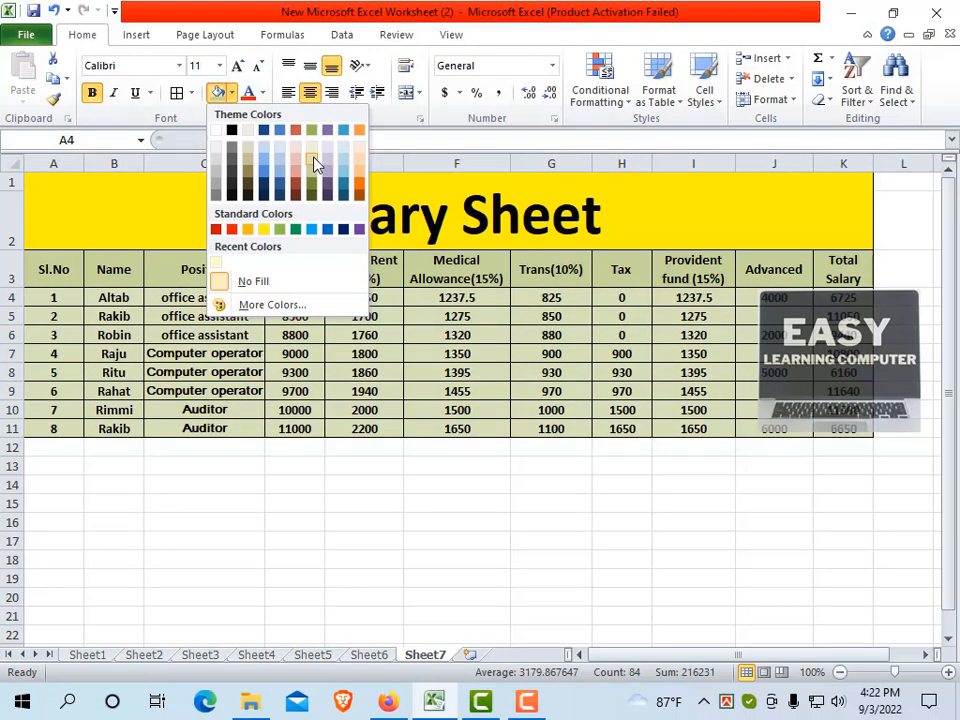
pyautogui.click(311, 166)
pyautogui.click(495, 349)
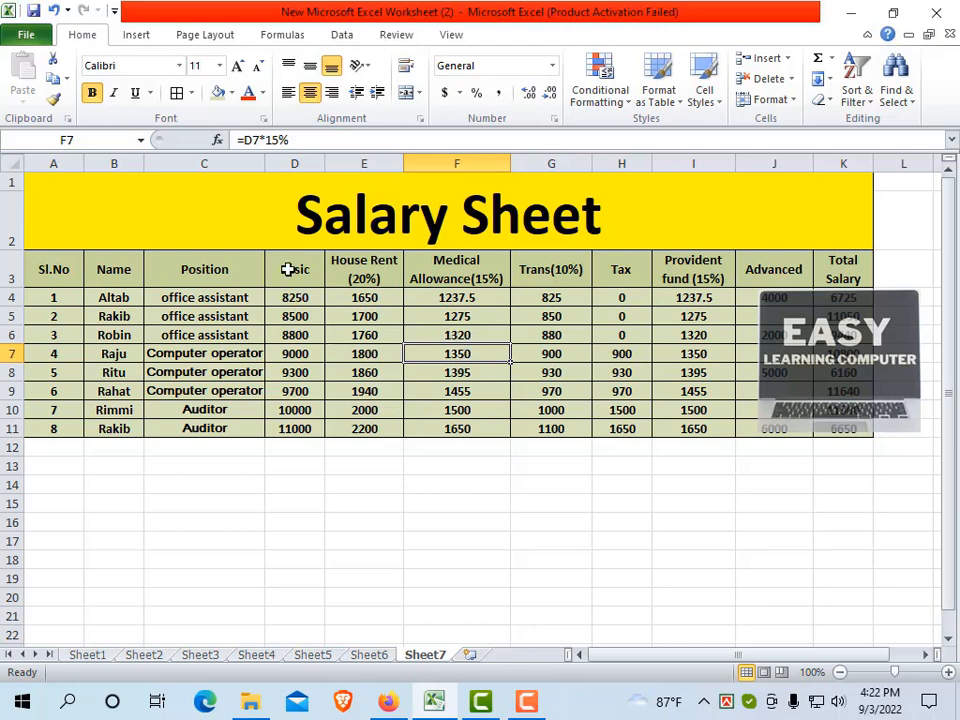
# Undo the fill colours of the data rows, the header row and the title
pyautogui.hotkey('ctrl', 'z')
pyautogui.hotkey('ctrl', 'z')
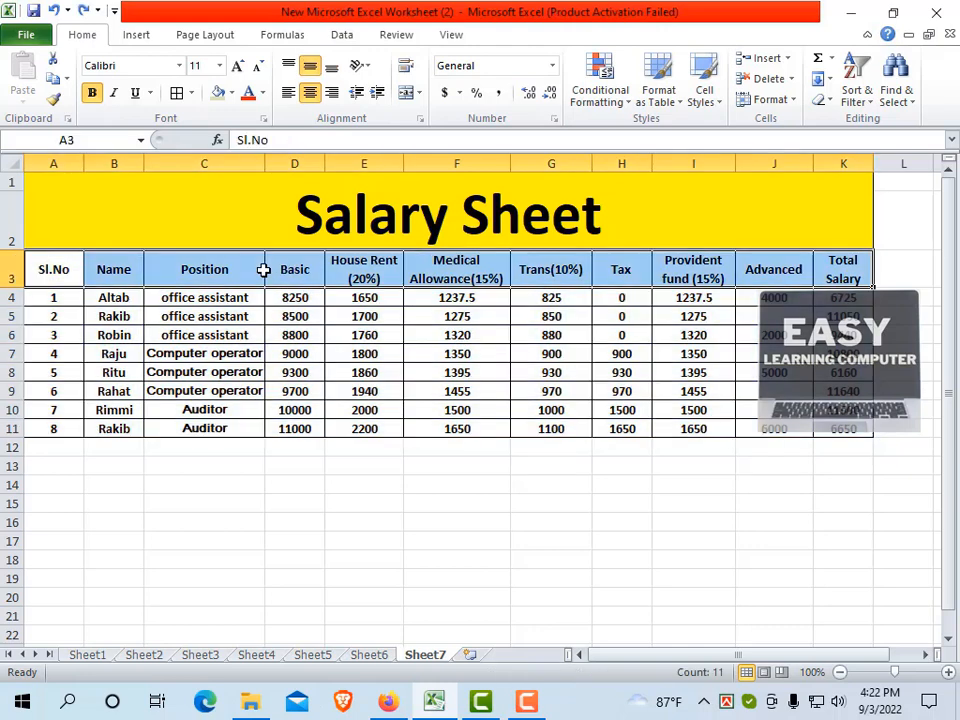
pyautogui.hotkey('ctrl', 'z')
pyautogui.hotkey('ctrl', 'z')
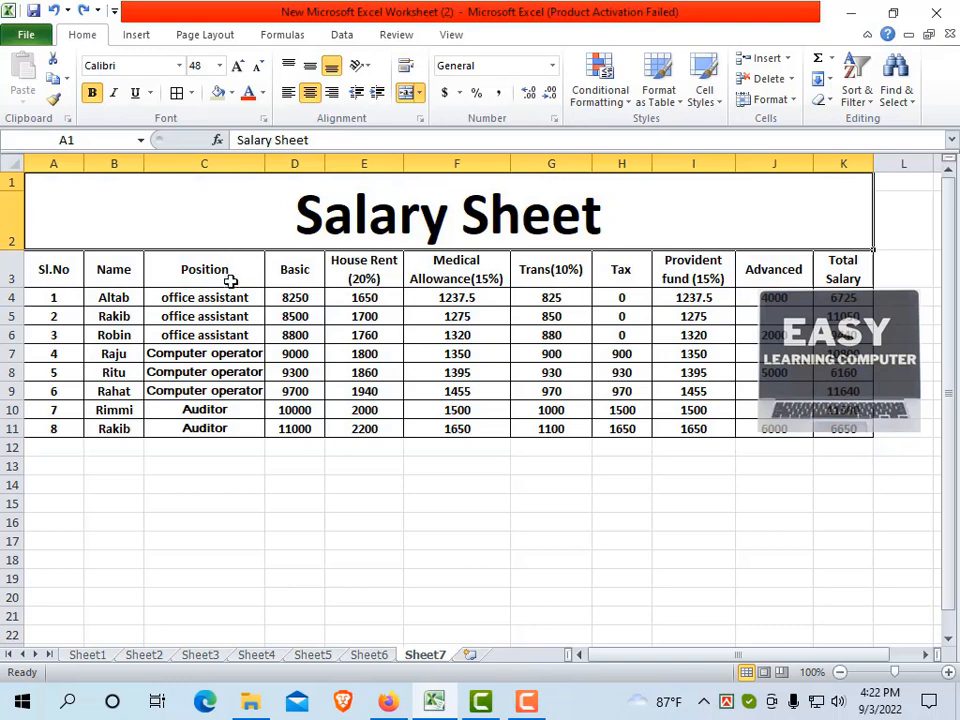
pyautogui.click(190, 296)
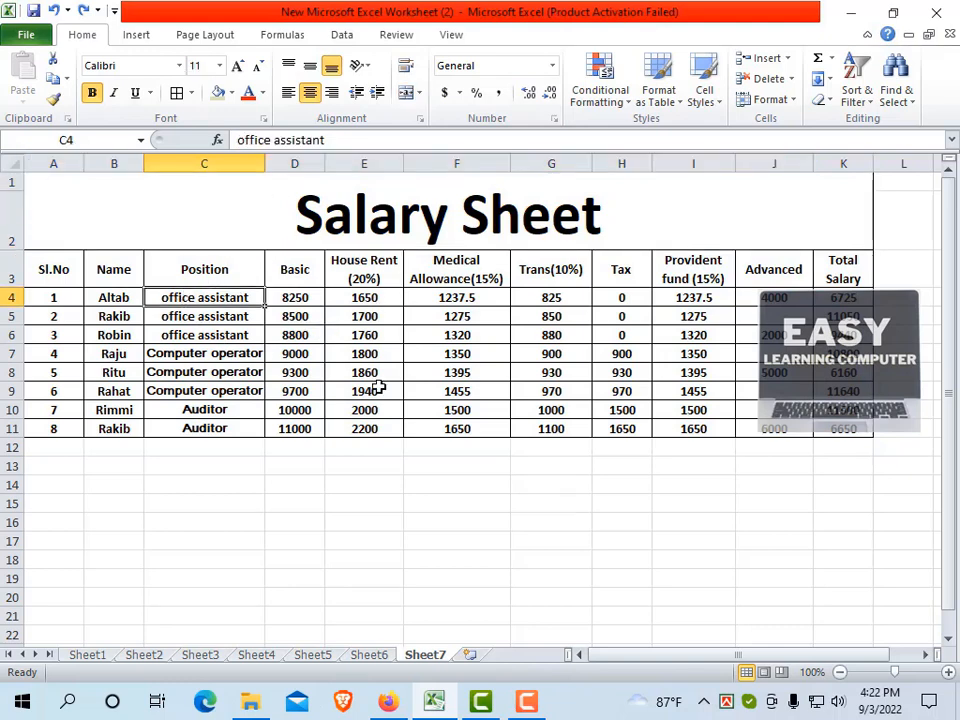
# Apply the Accent3 cell style to the merged Salary Sheet title
pyautogui.click(390, 347)
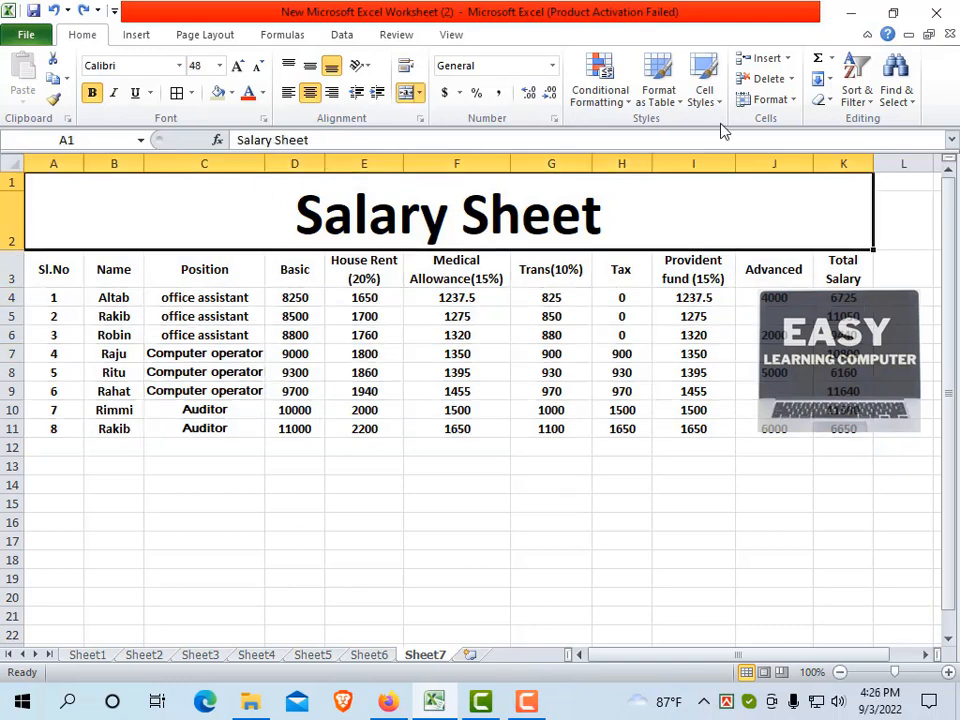
pyautogui.click(716, 100)
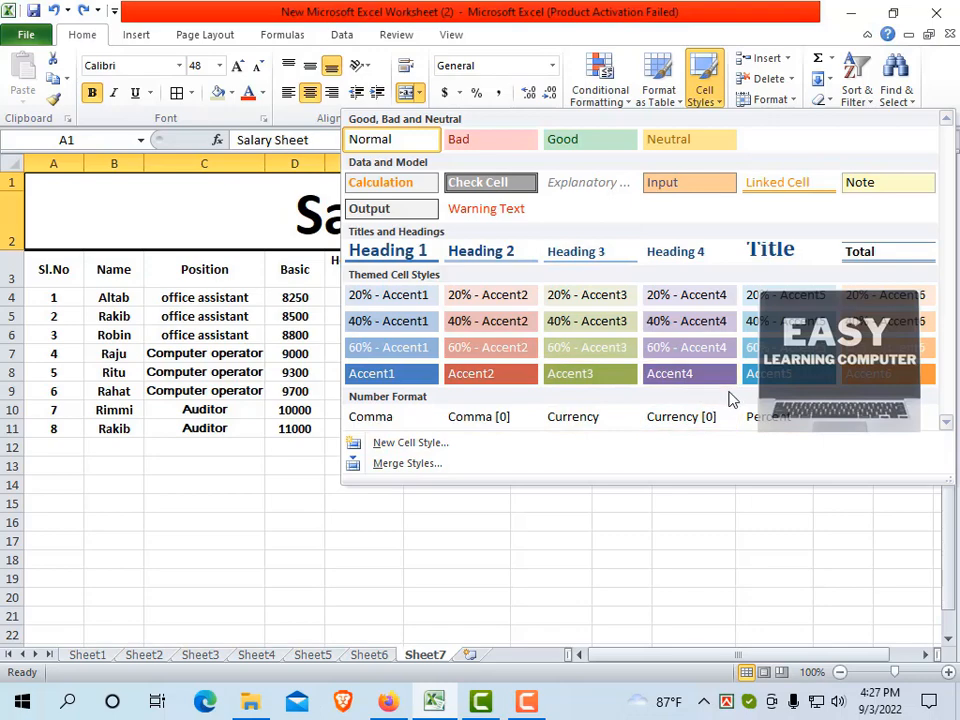
pyautogui.click(603, 374)
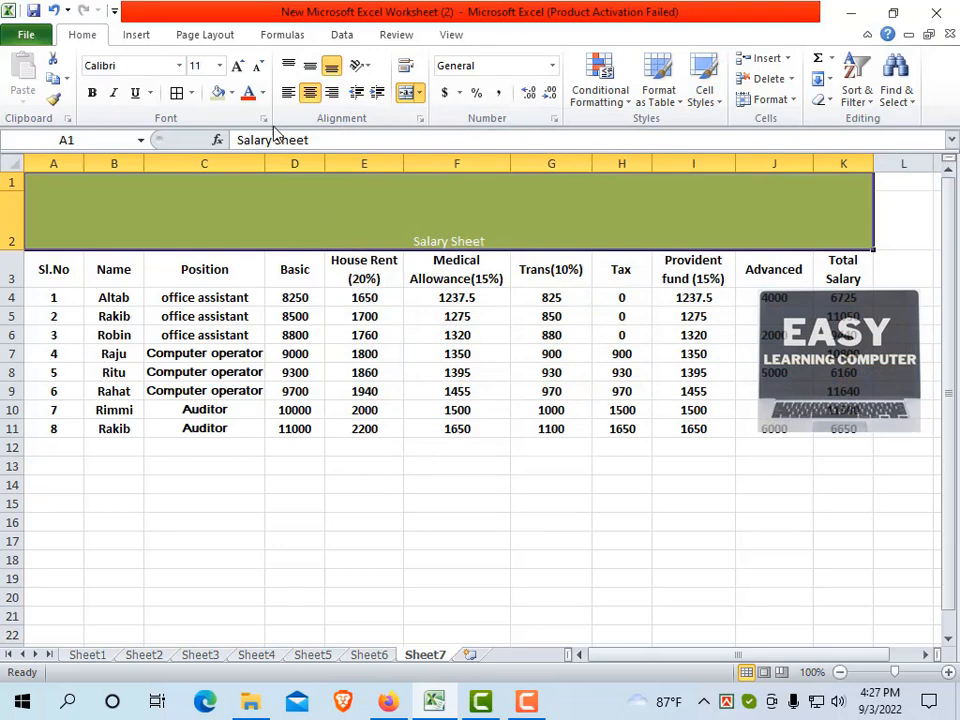
# Enlarge the Salary Sheet title's font size to 48
pyautogui.click(237, 66)
pyautogui.click(237, 66)
pyautogui.click(237, 66)
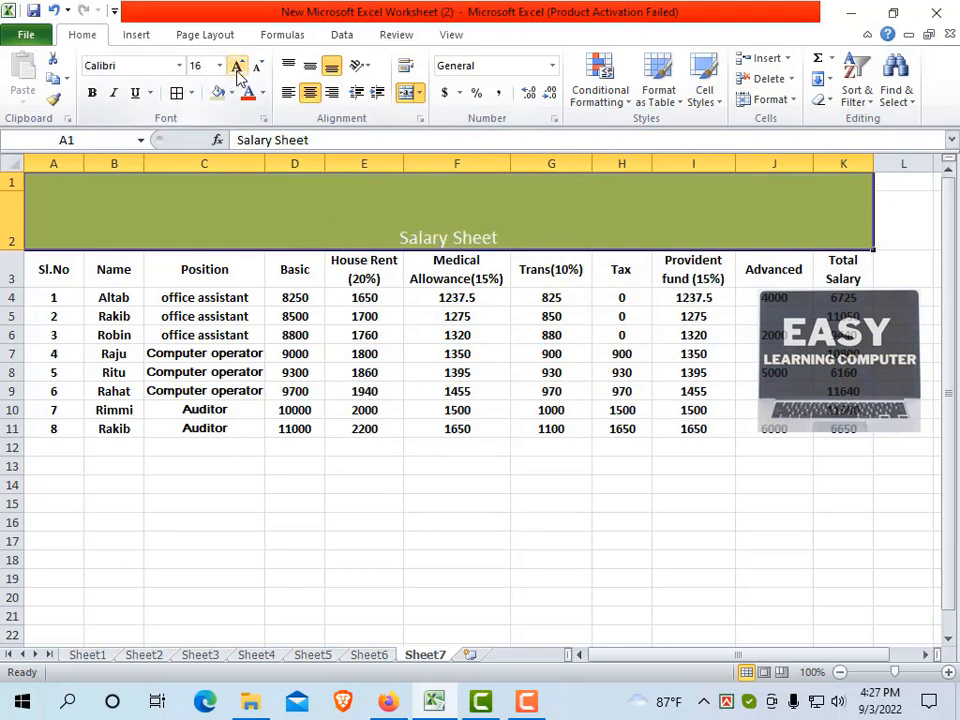
pyautogui.click(237, 66)
pyautogui.click(237, 66)
pyautogui.click(237, 66)
pyautogui.click(237, 66)
pyautogui.click(237, 66)
pyautogui.click(237, 66)
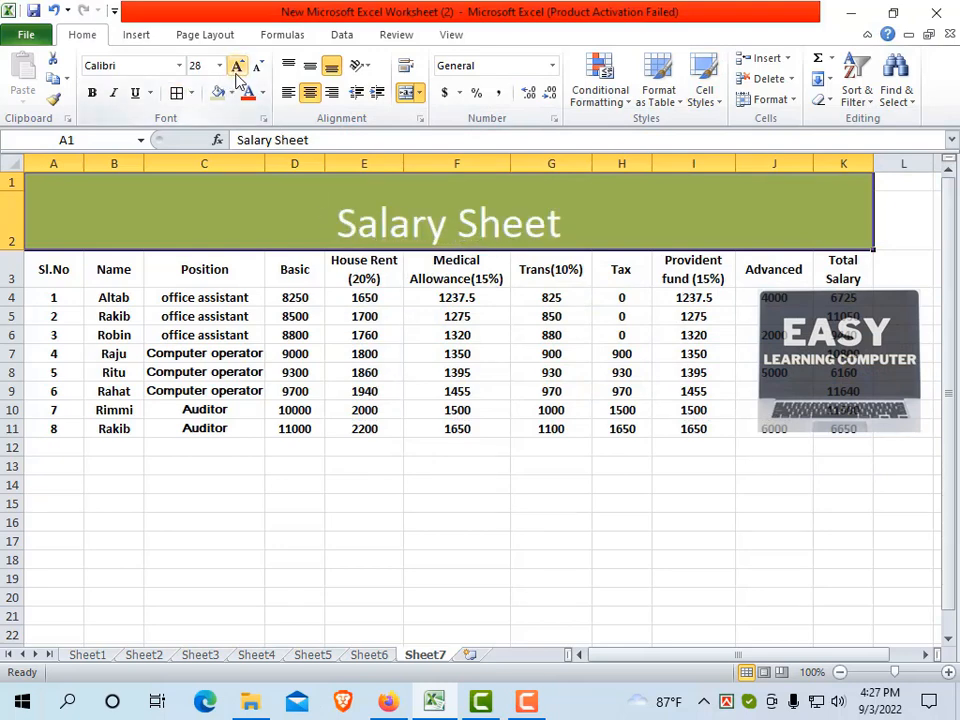
pyautogui.click(237, 66)
pyautogui.click(237, 66)
pyautogui.click(237, 66)
pyautogui.click(257, 66)
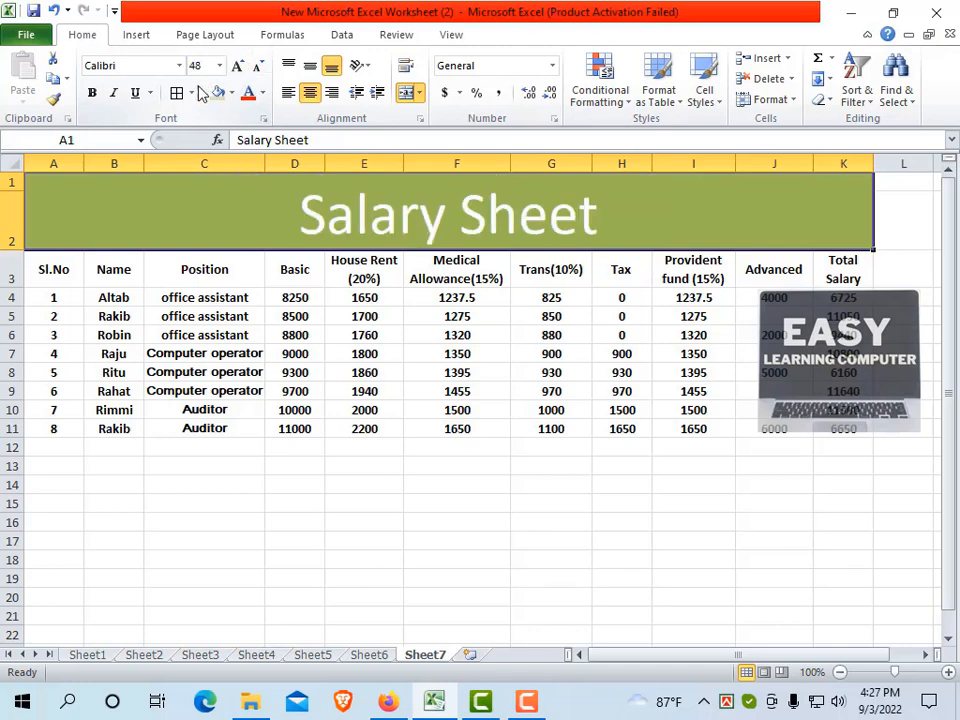
# Bold the Salary Sheet title and apply the 60% - Accent3 cell style to the header row A3:K3
pyautogui.click(91, 92)
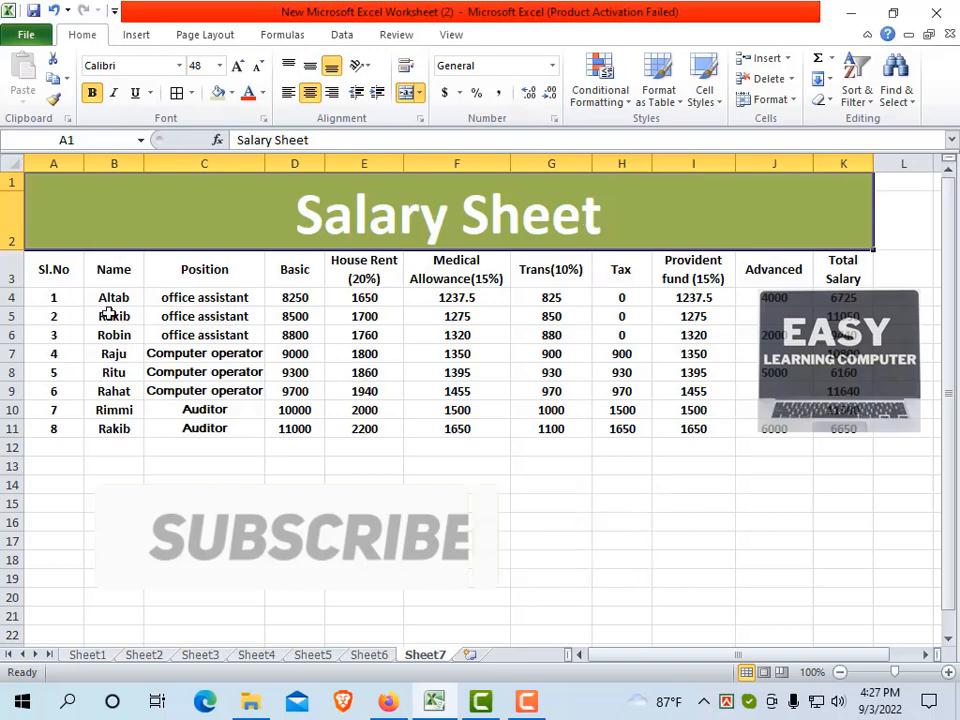
pyautogui.moveTo(47, 268); pyautogui.dragTo(853, 276)
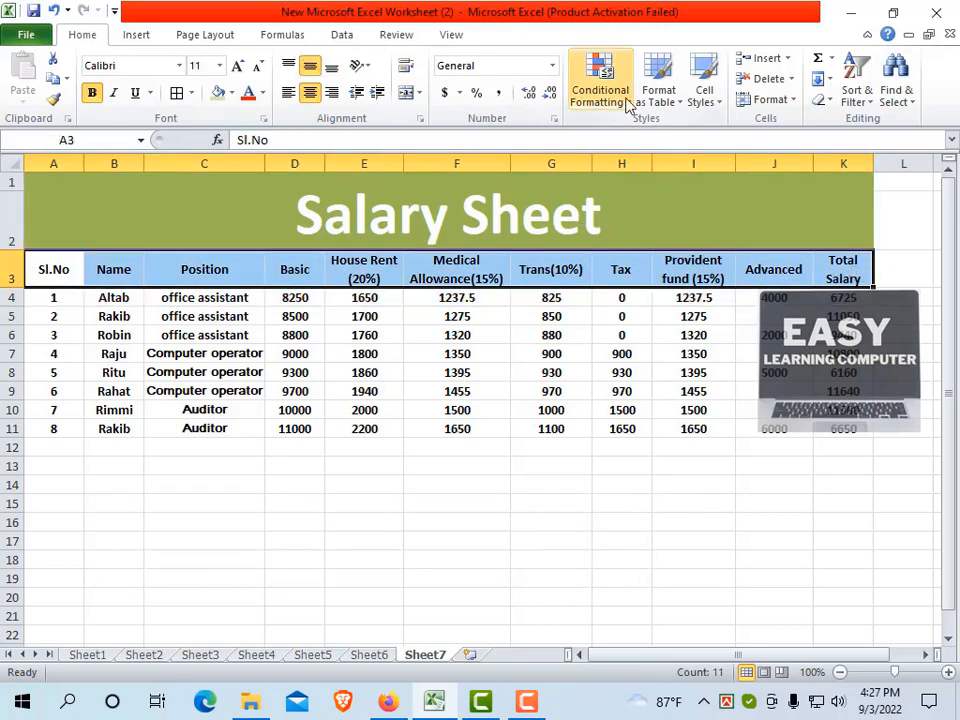
pyautogui.click(704, 92)
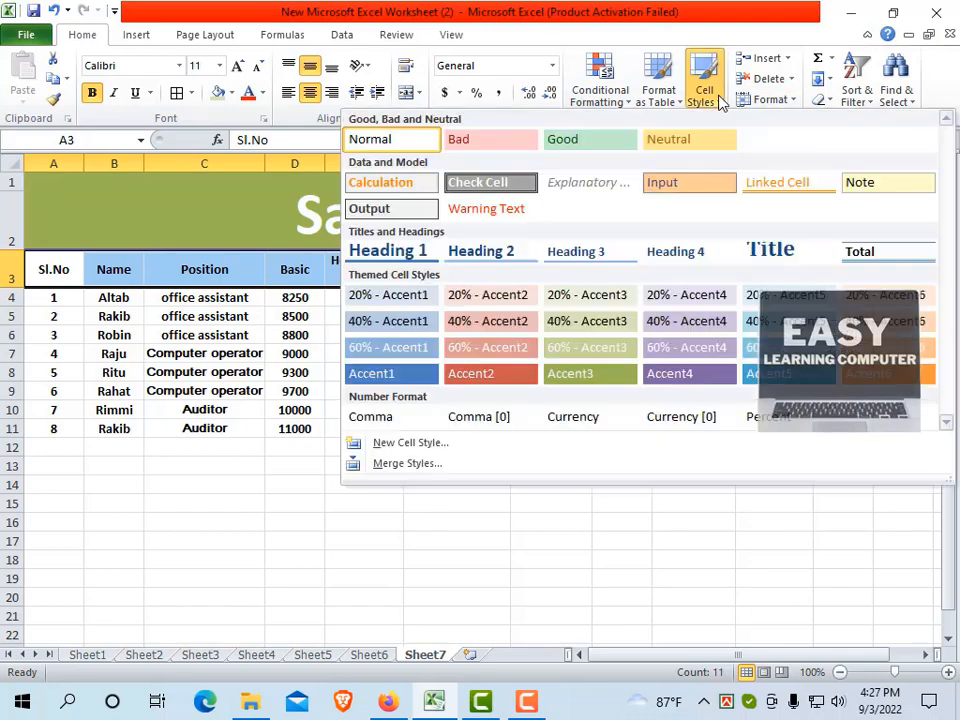
pyautogui.click(588, 350)
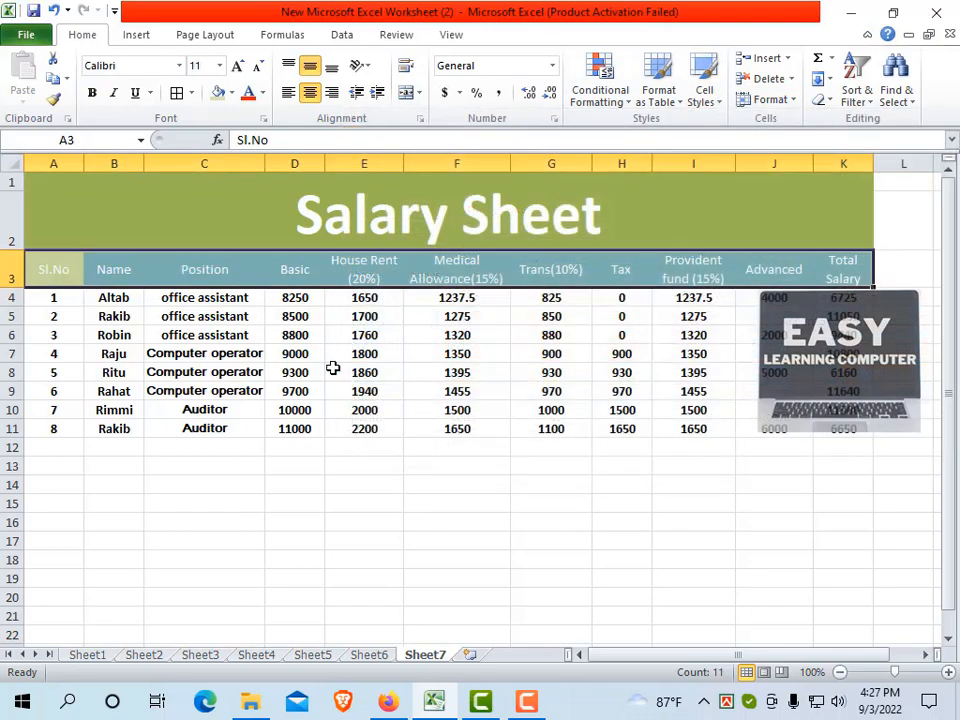
# Apply the 40% - Accent3 cell style to the data rows A4:K8
pyautogui.click(294, 353)
pyautogui.click(35, 297)
pyautogui.moveTo(35, 297); pyautogui.dragTo(840, 376)
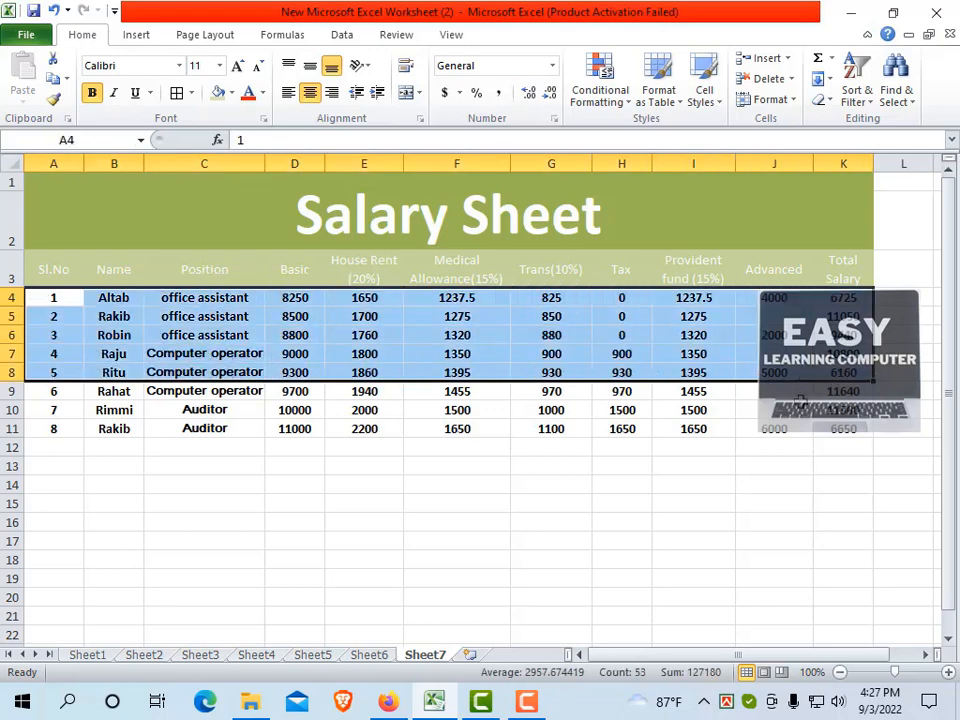
pyautogui.click(704, 95)
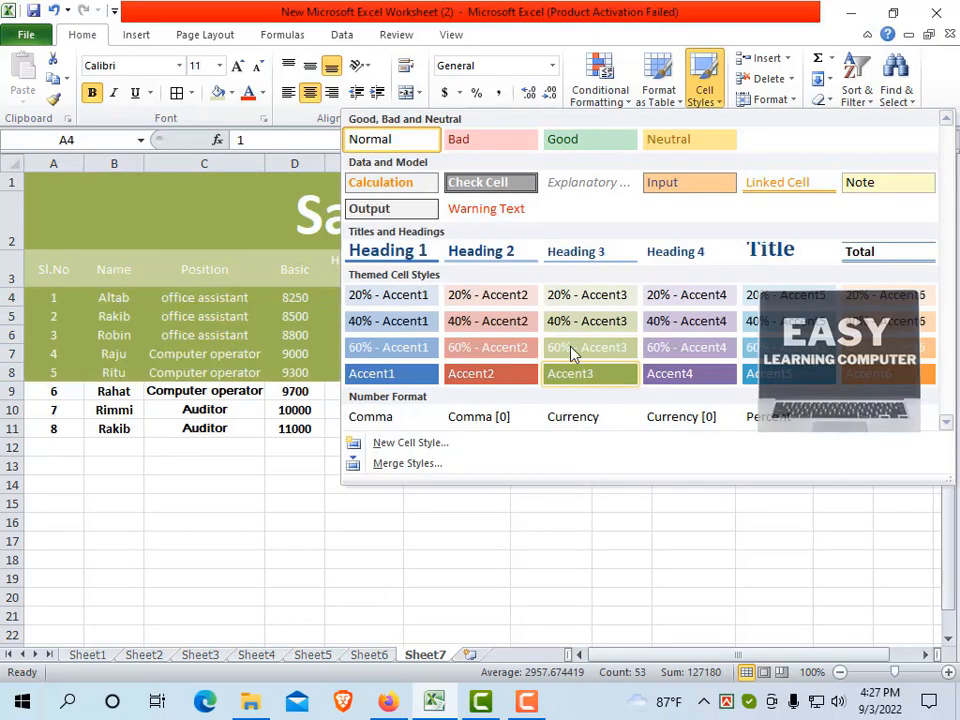
pyautogui.click(581, 326)
pyautogui.click(470, 447)
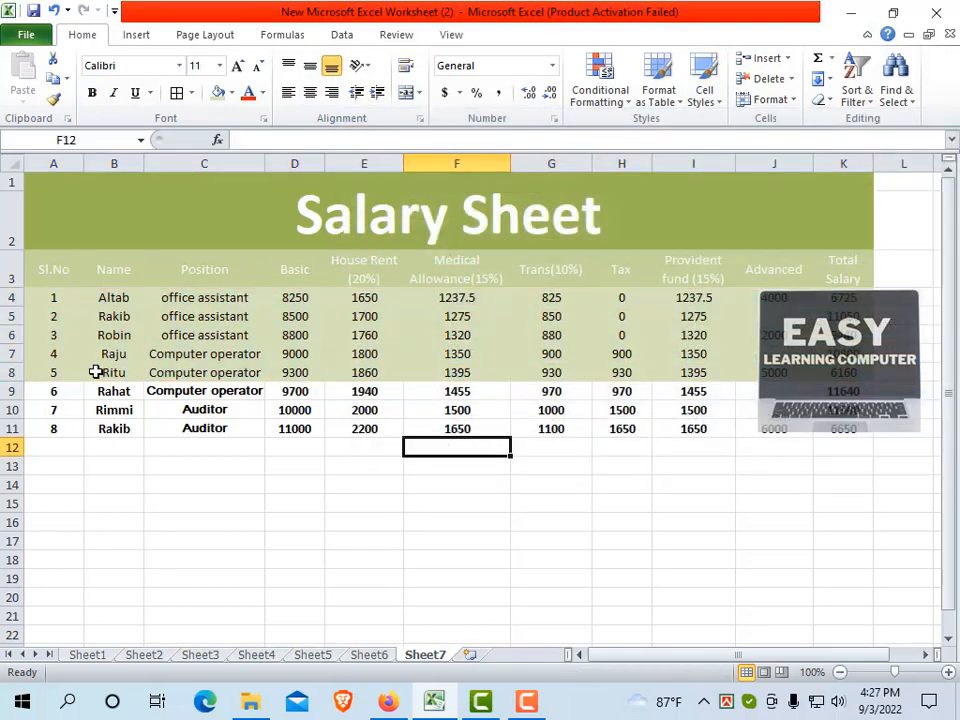
# Apply the 20% - Accent3 cell style to the remaining data rows A9:K11
pyautogui.moveTo(37, 392); pyautogui.dragTo(843, 428)
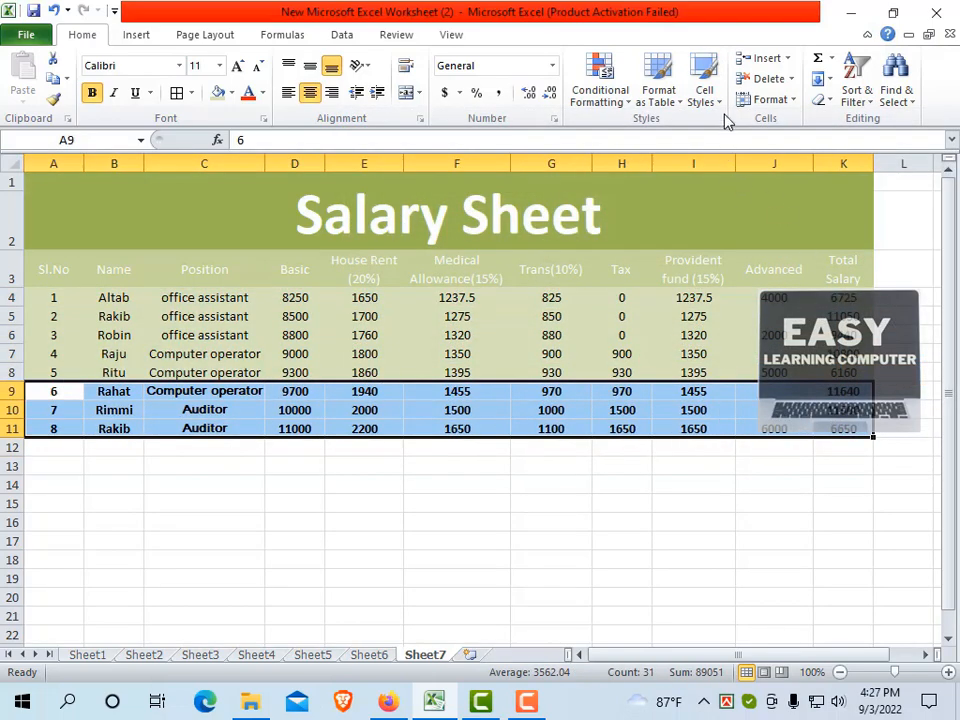
pyautogui.click(704, 92)
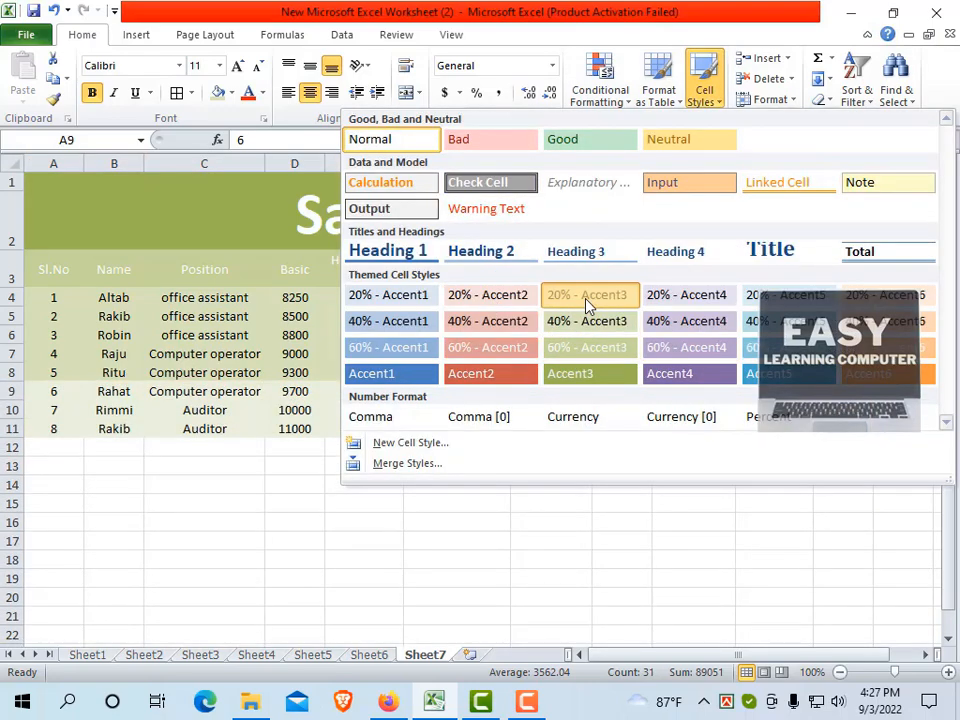
pyautogui.click(587, 305)
pyautogui.click(305, 463)
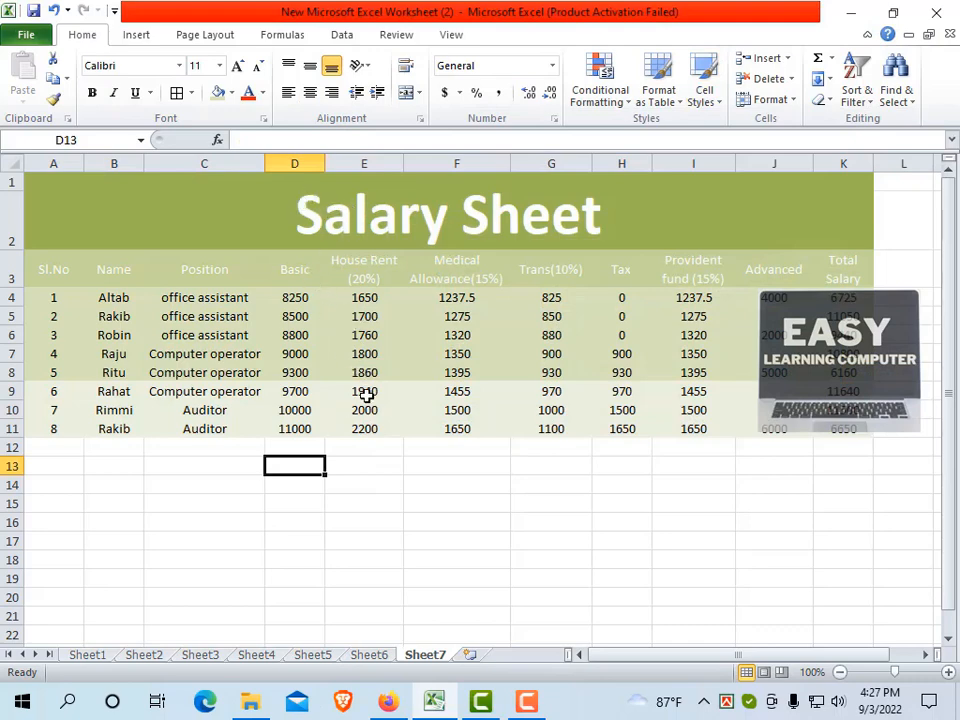
pyautogui.click(530, 355)
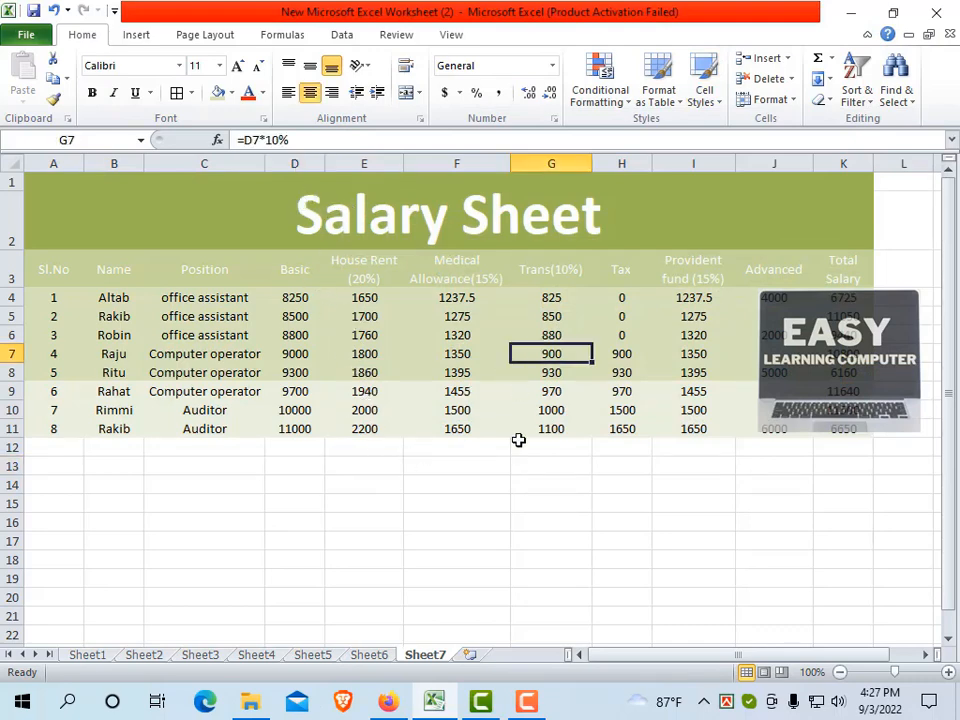
# Apply all borders to the whole salary table, from the title through row 11
pyautogui.click(57, 211)
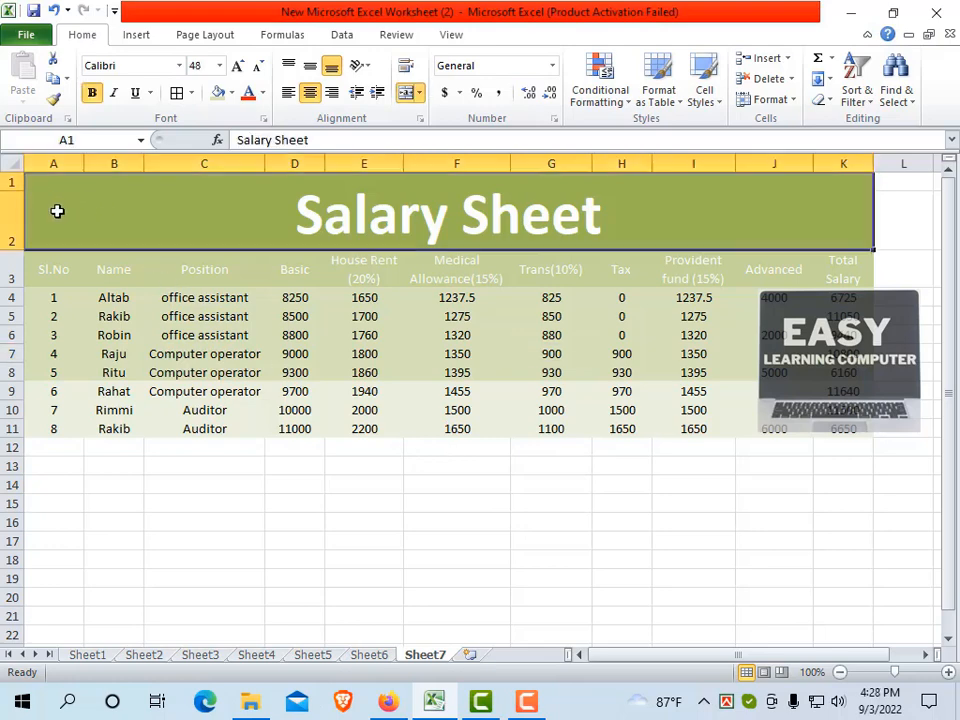
pyautogui.moveTo(57, 211); pyautogui.dragTo(126, 430)
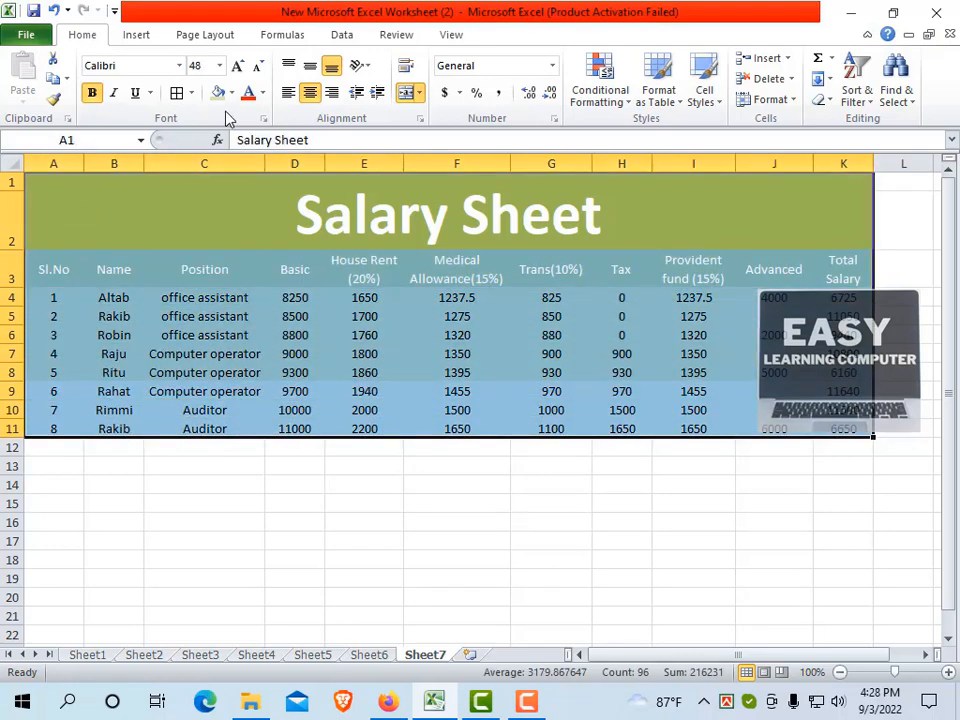
pyautogui.click(191, 93)
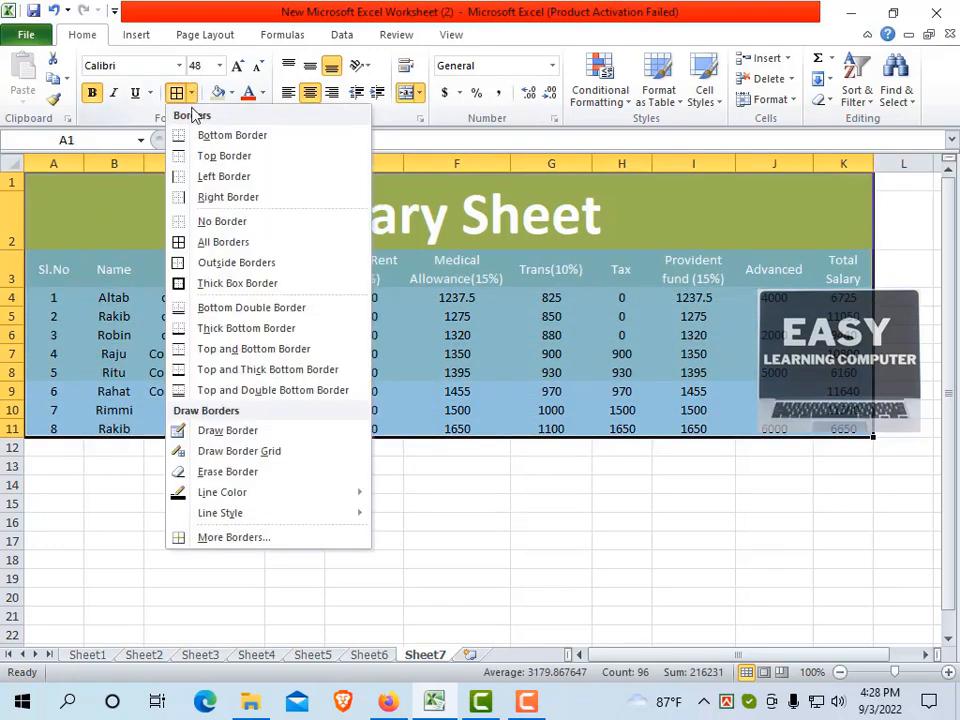
pyautogui.click(205, 243)
pyautogui.click(368, 450)
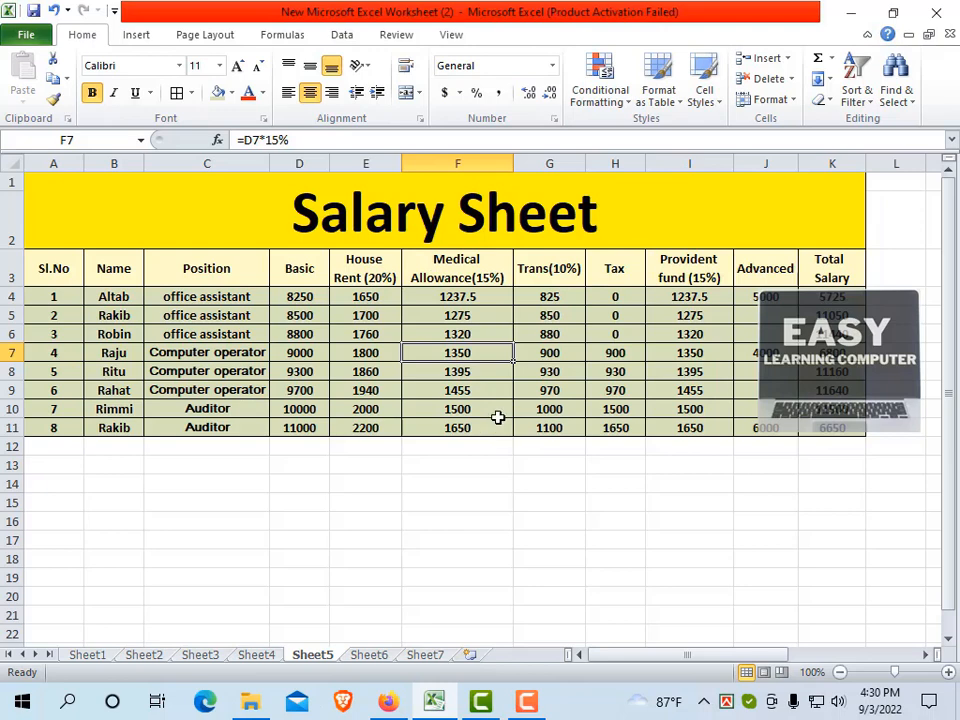
# Examine Sheet5's print preview up close to check how much of the salary table's width fits on the first page
pyautogui.click(27, 35)
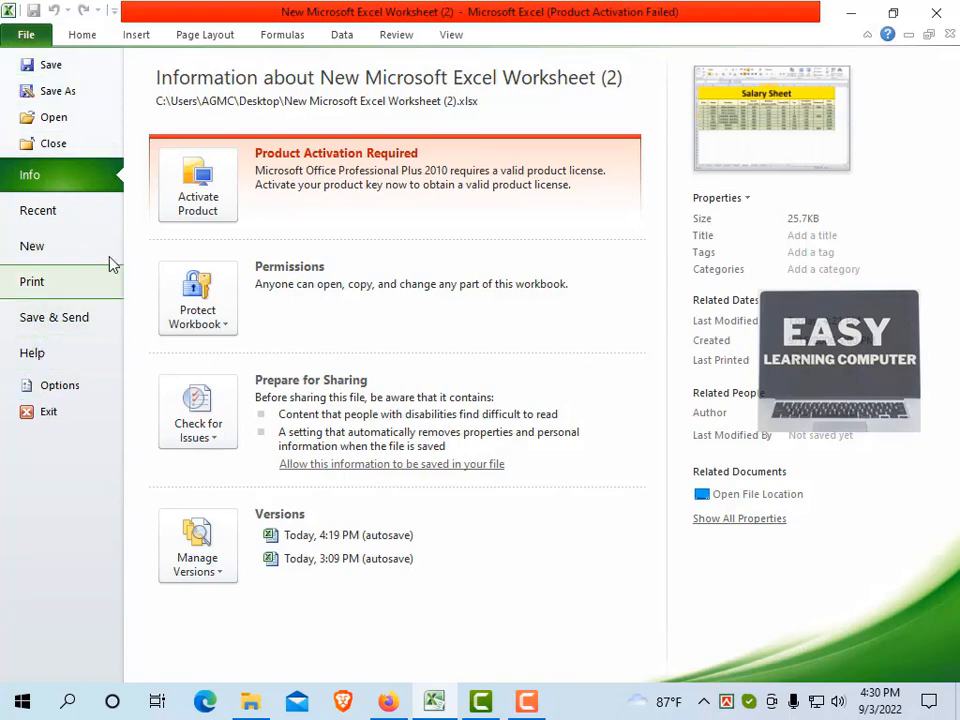
pyautogui.click(45, 283)
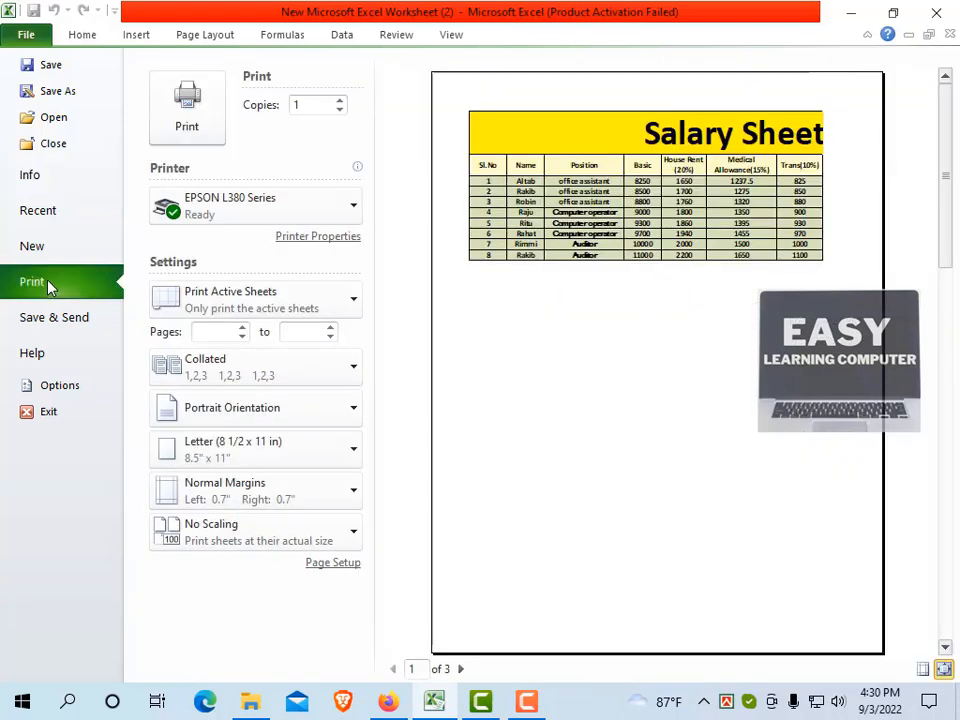
pyautogui.click(690, 180)
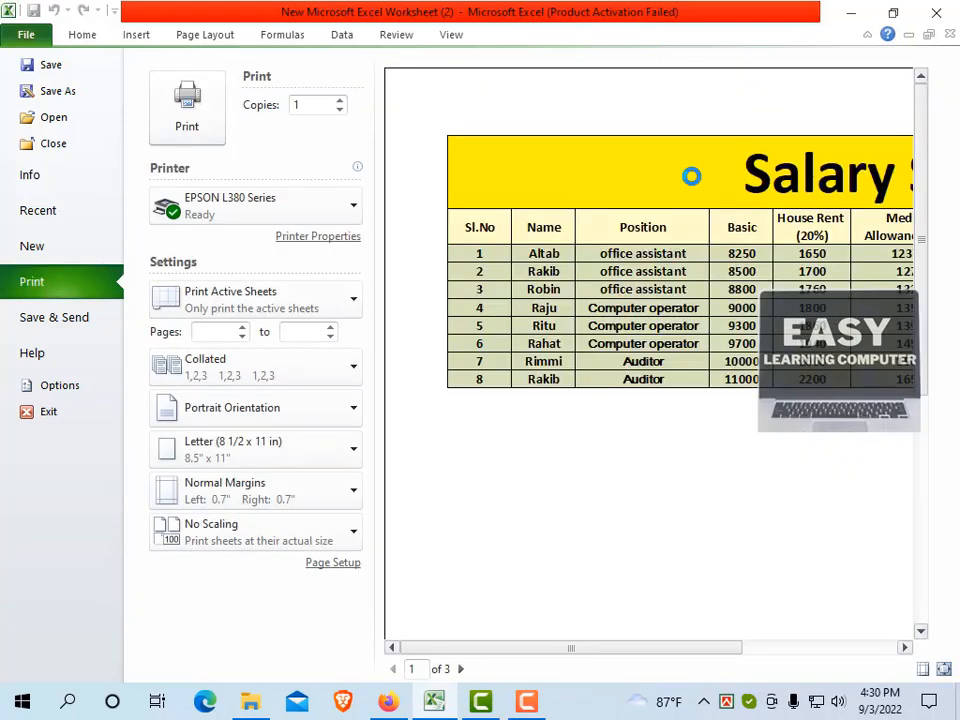
pyautogui.moveTo(490, 652); pyautogui.dragTo(598, 645)
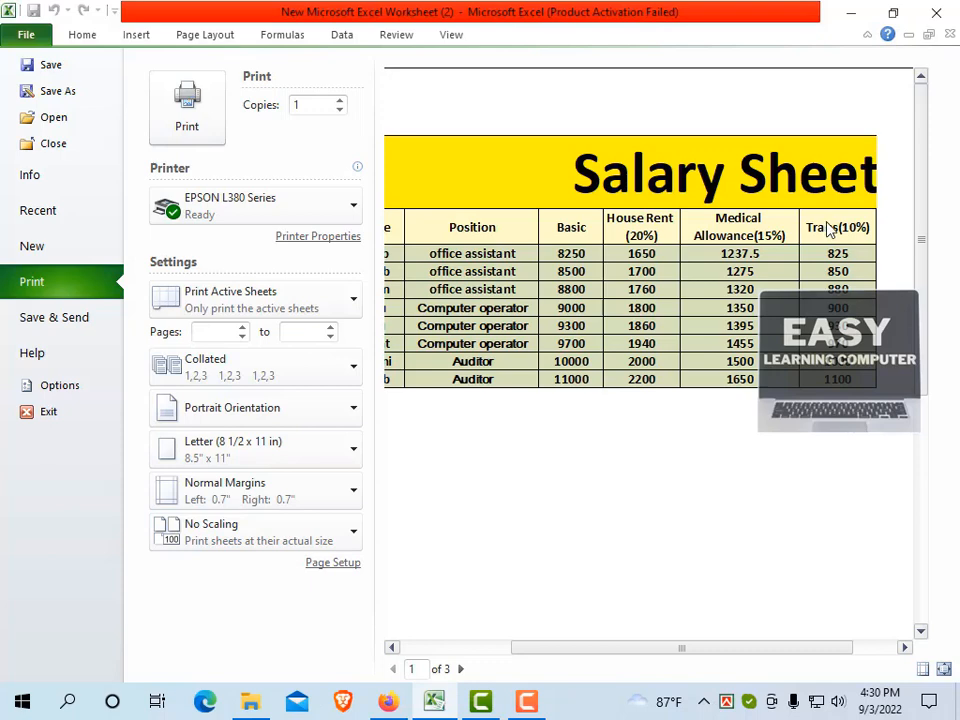
pyautogui.click(136, 35)
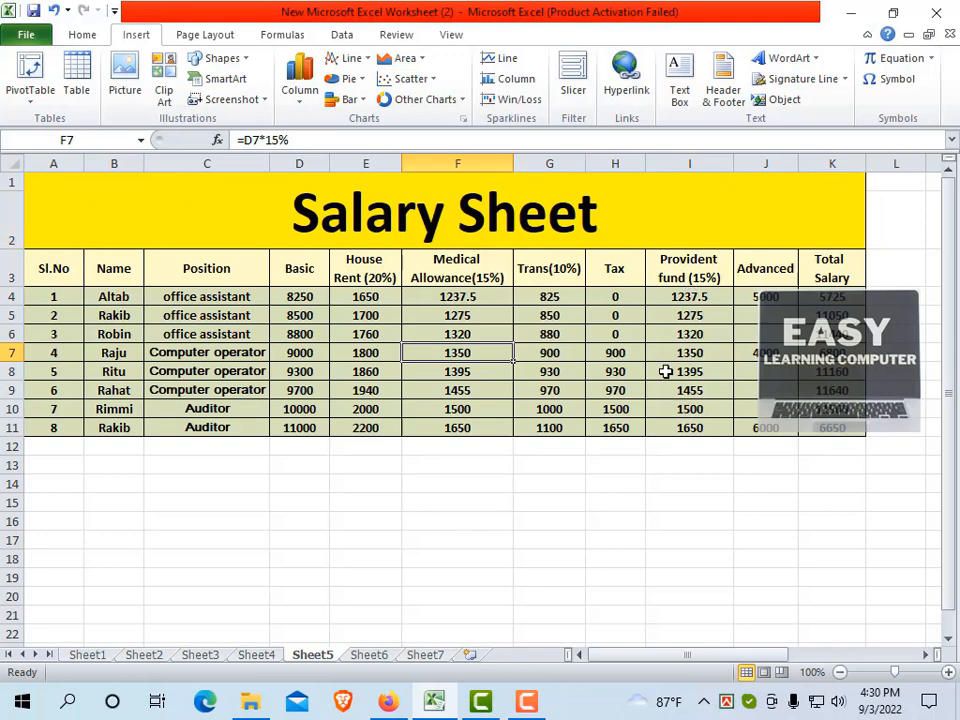
# Set Sheet5's page margins to Narrow and its paper size to A4
pyautogui.click(218, 38)
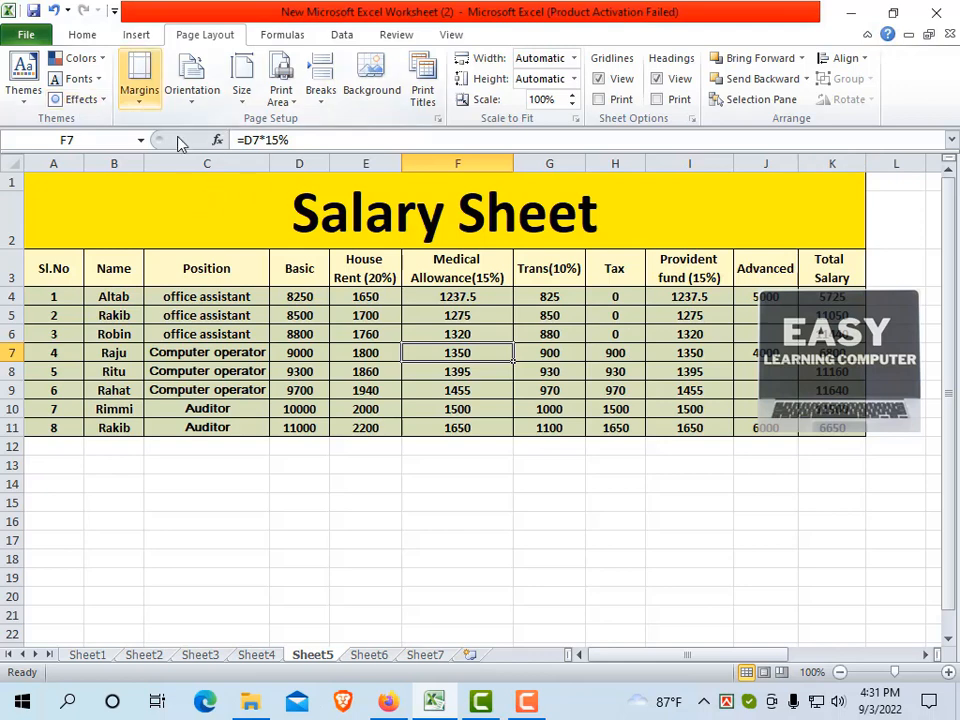
pyautogui.click(140, 95)
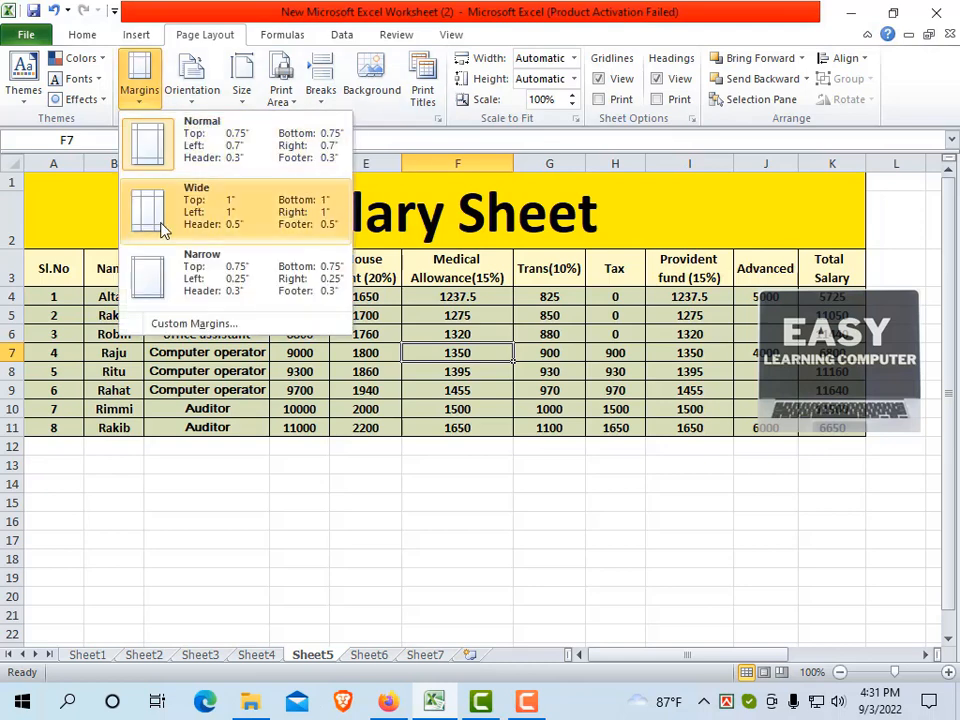
pyautogui.click(190, 280)
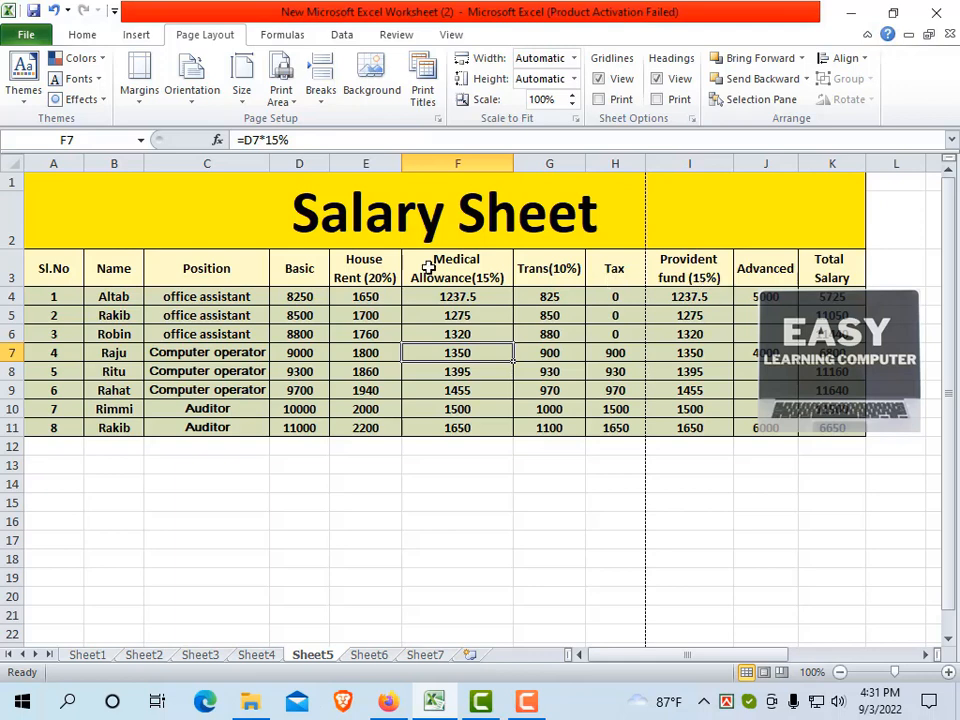
pyautogui.click(240, 80)
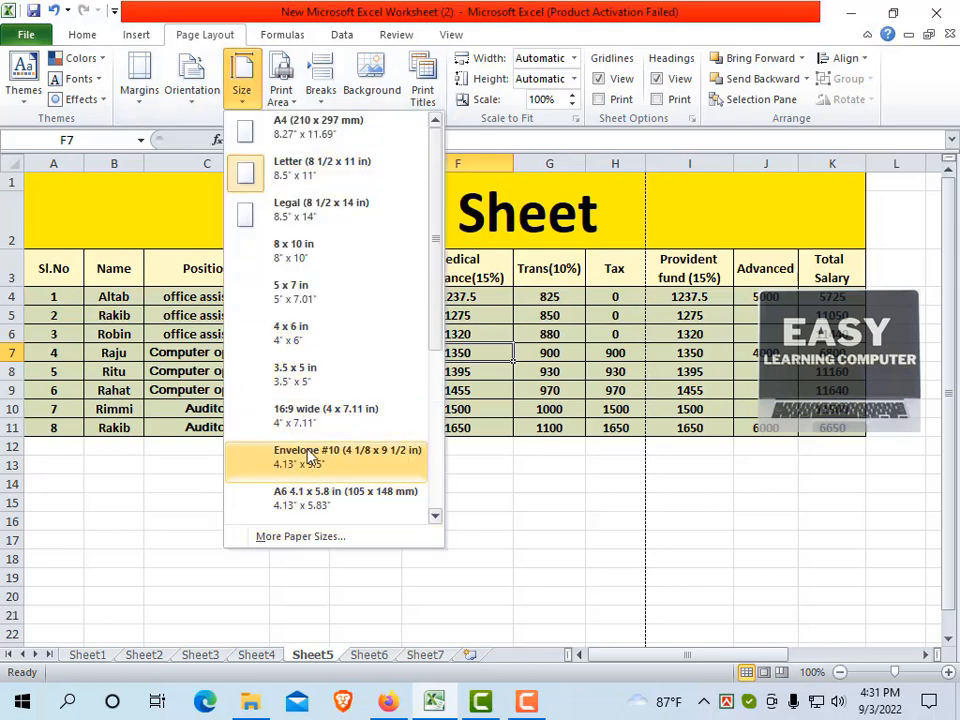
pyautogui.click(314, 129)
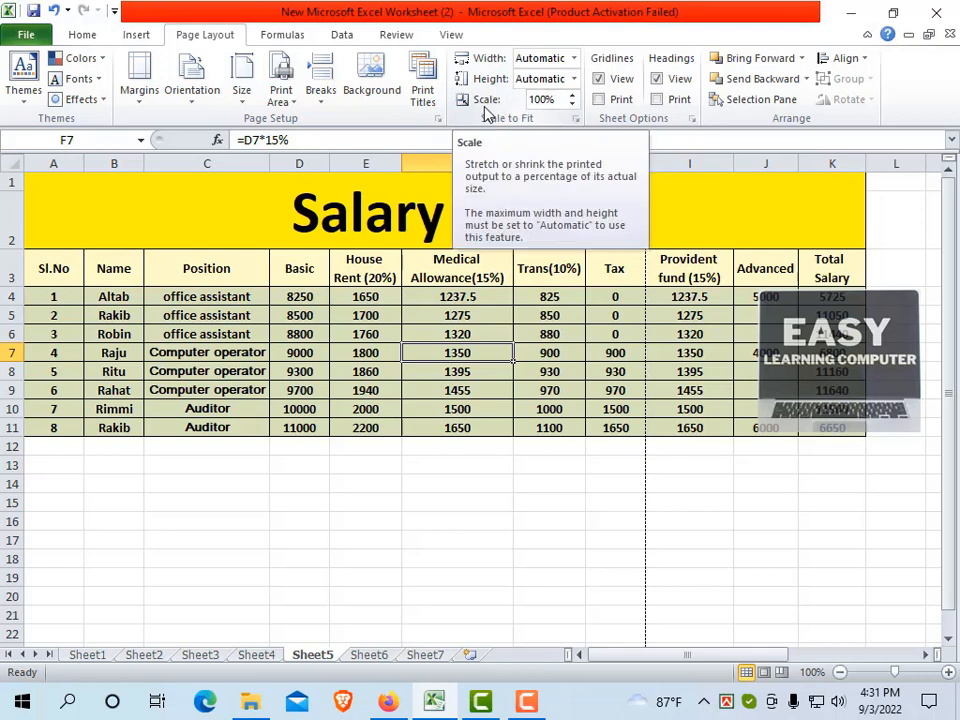
# Reduce Sheet5's print scale to 75%
pyautogui.click(572, 106)
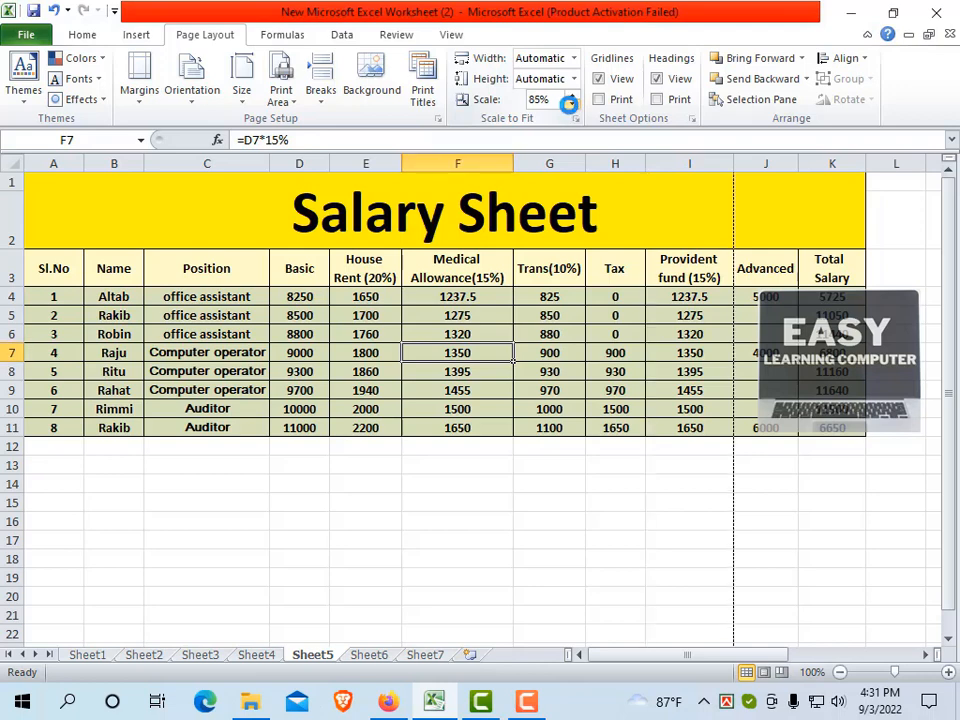
pyautogui.click(572, 106)
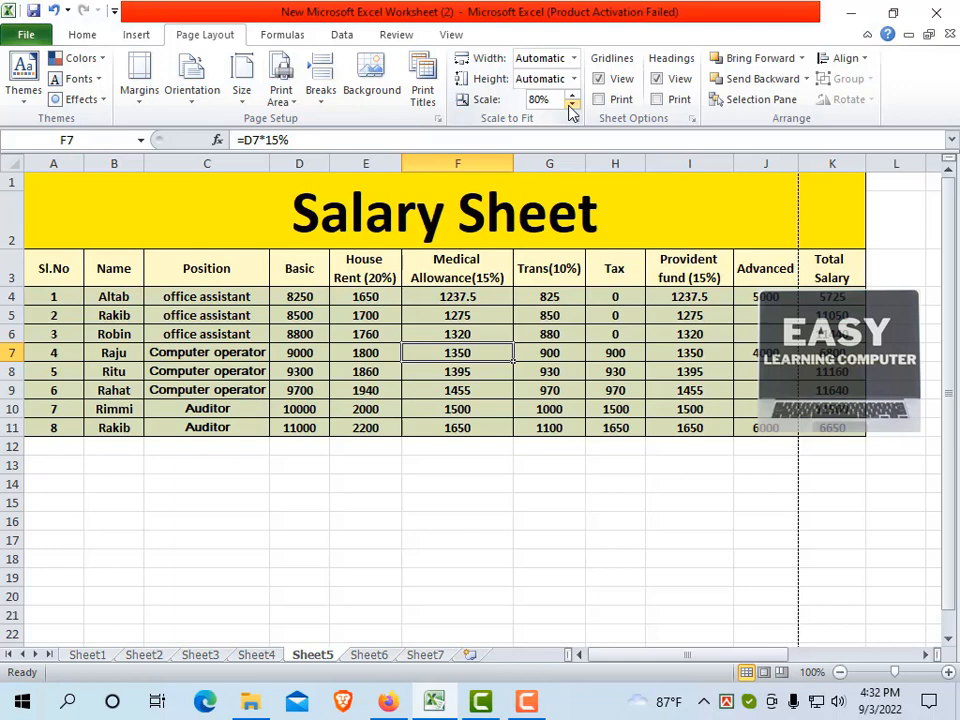
pyautogui.click(572, 106)
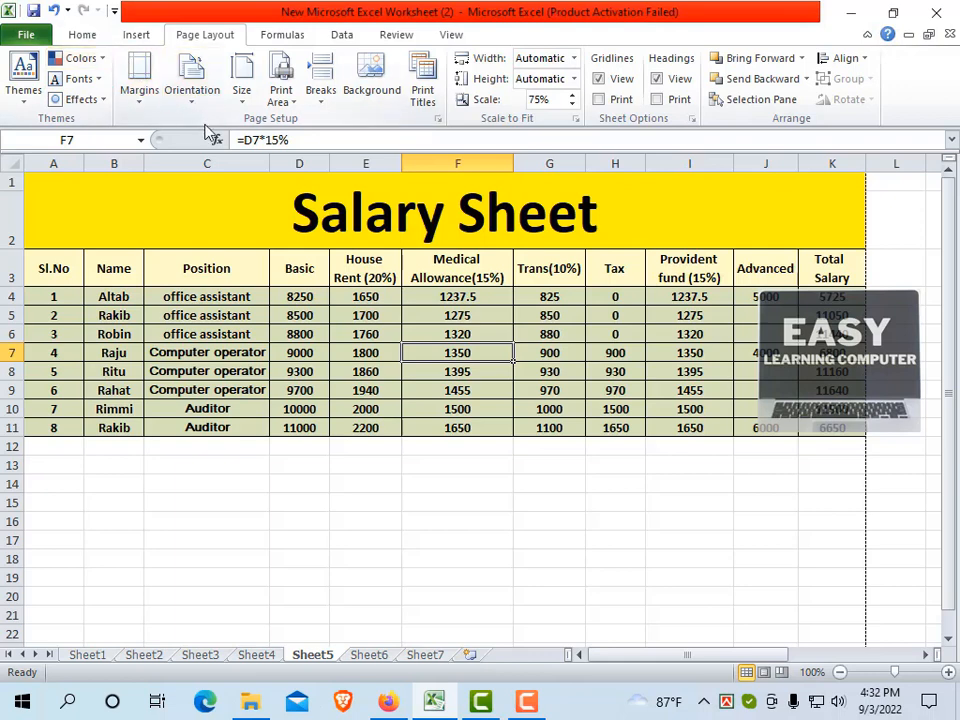
# Check in Sheet5's print preview whether all table columns through Total Salary fit on one page
pyautogui.click(30, 34)
pyautogui.click(36, 286)
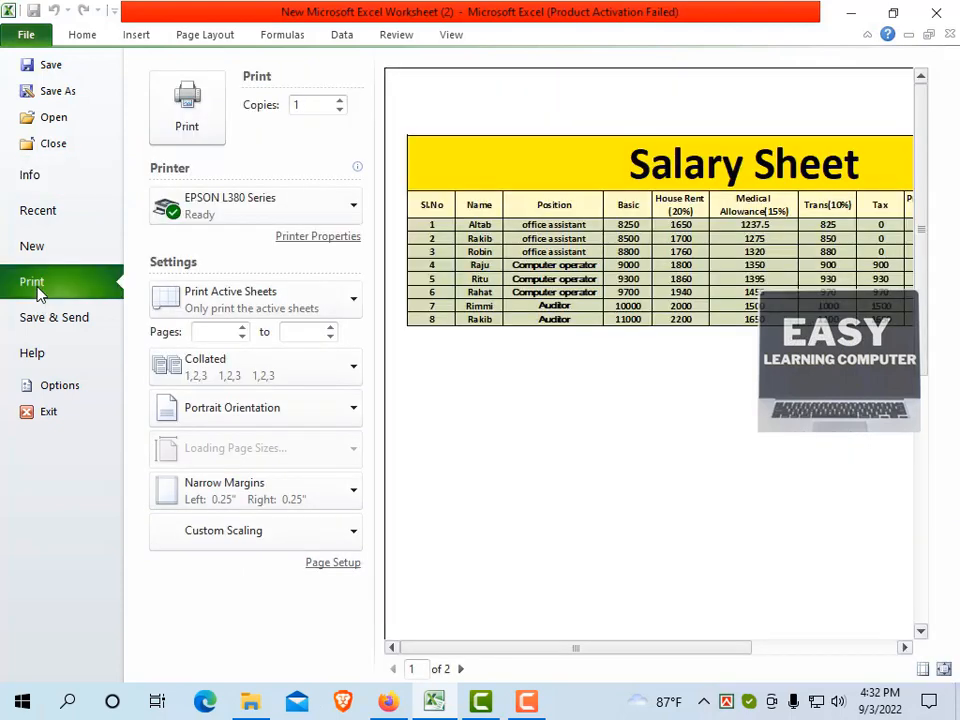
pyautogui.moveTo(578, 652); pyautogui.dragTo(780, 652)
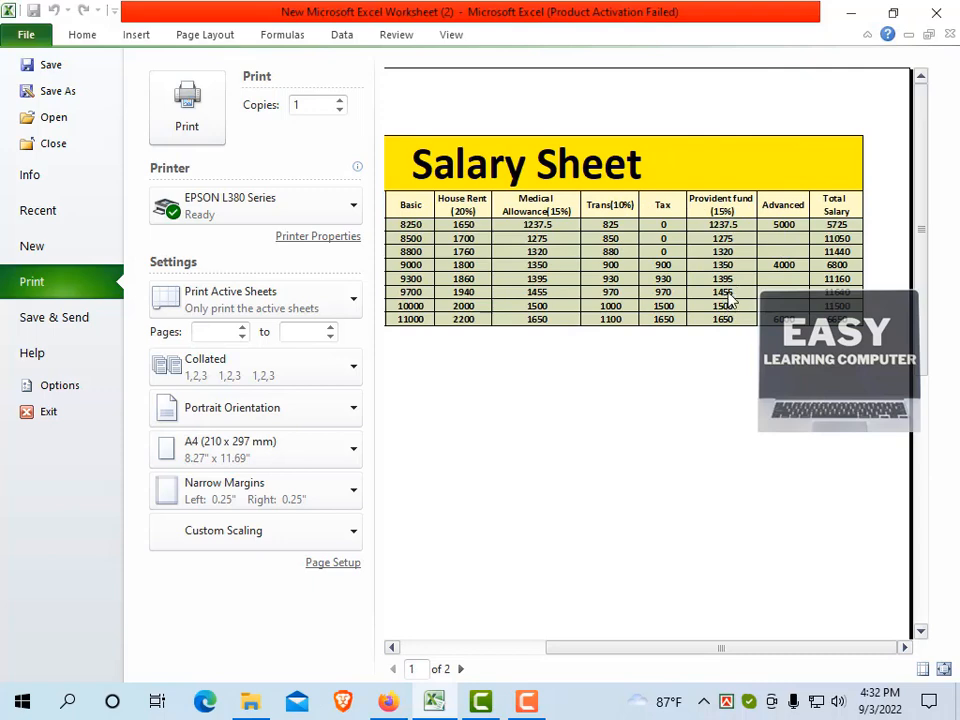
pyautogui.click(86, 40)
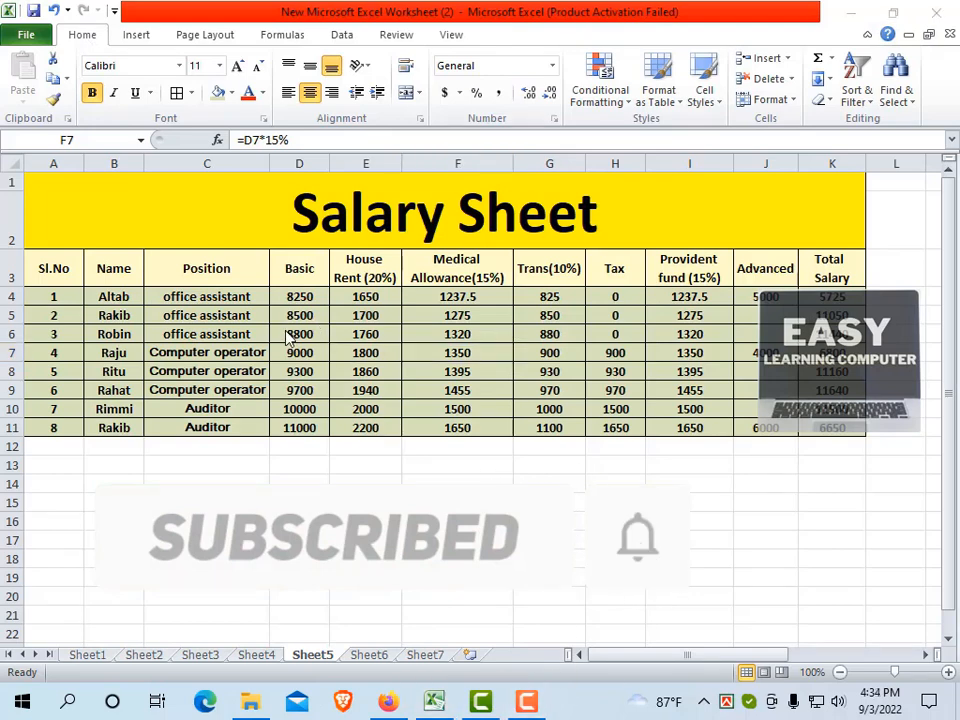
# Apply all borders to the range A1:O11 in Sheet5, including the empty columns L to O beside the table
pyautogui.click(194, 31)
pyautogui.click(211, 38)
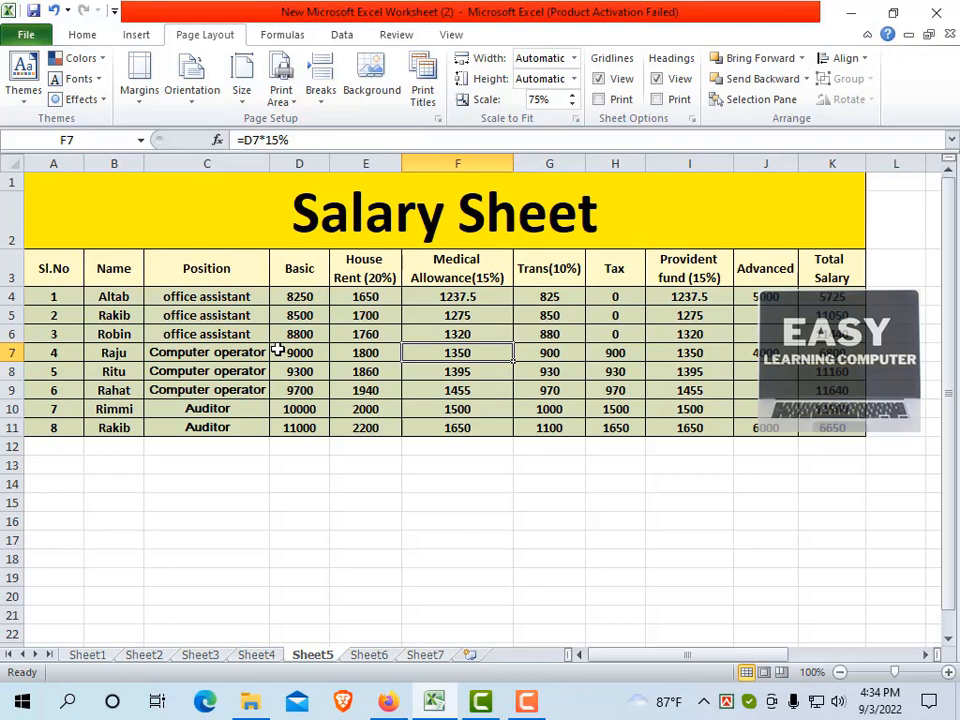
pyautogui.moveTo(625, 656); pyautogui.dragTo(690, 658)
pyautogui.moveTo(362, 206); pyautogui.dragTo(727, 436)
pyautogui.click(84, 34)
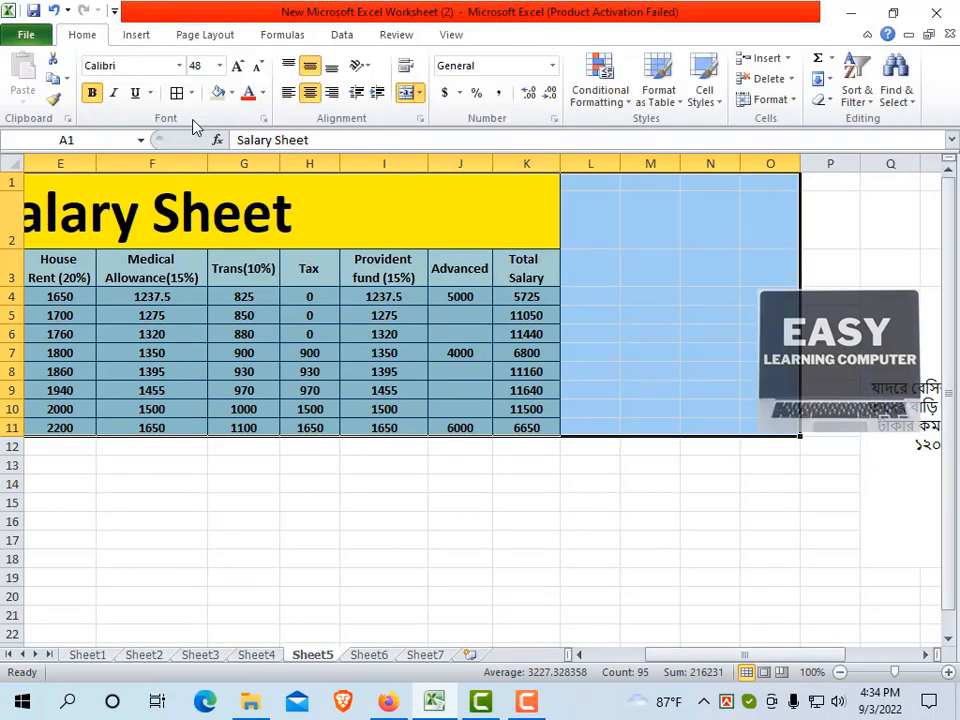
pyautogui.click(178, 94)
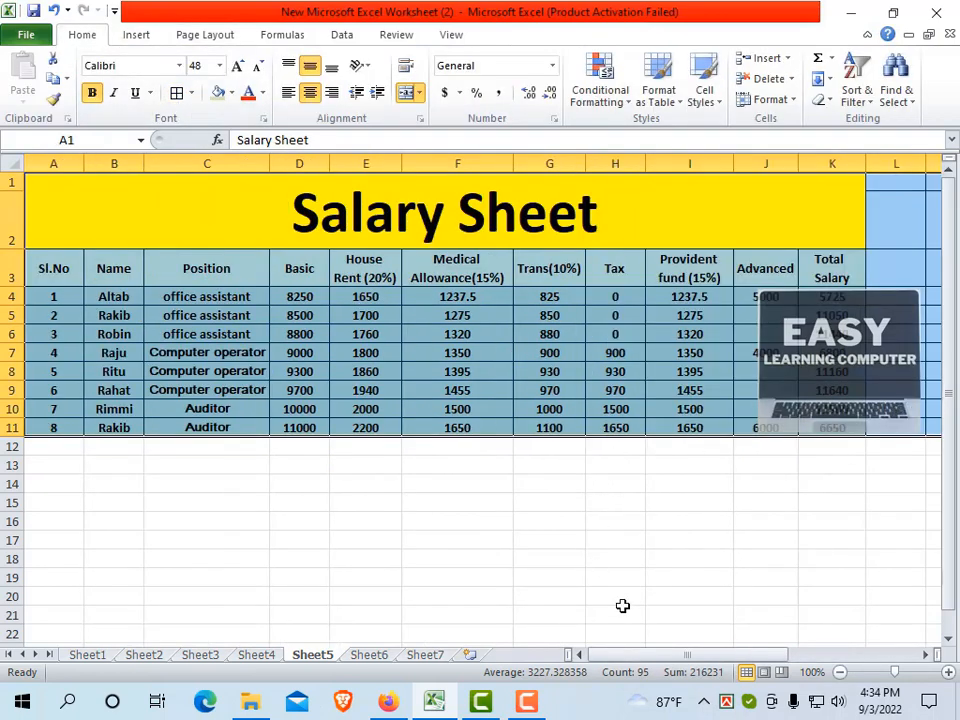
pyautogui.moveTo(665, 654); pyautogui.dragTo(716, 641)
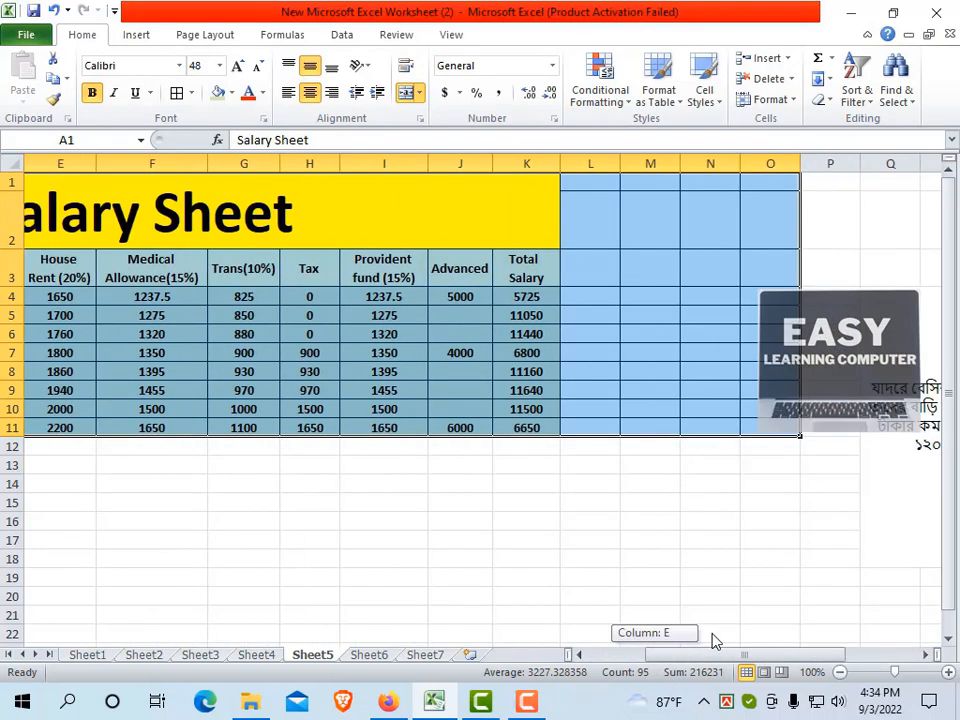
# Enter 1, 2, 3 and 4 in cells L3 to O3, the header row of the added bordered columns
pyautogui.click(597, 271)
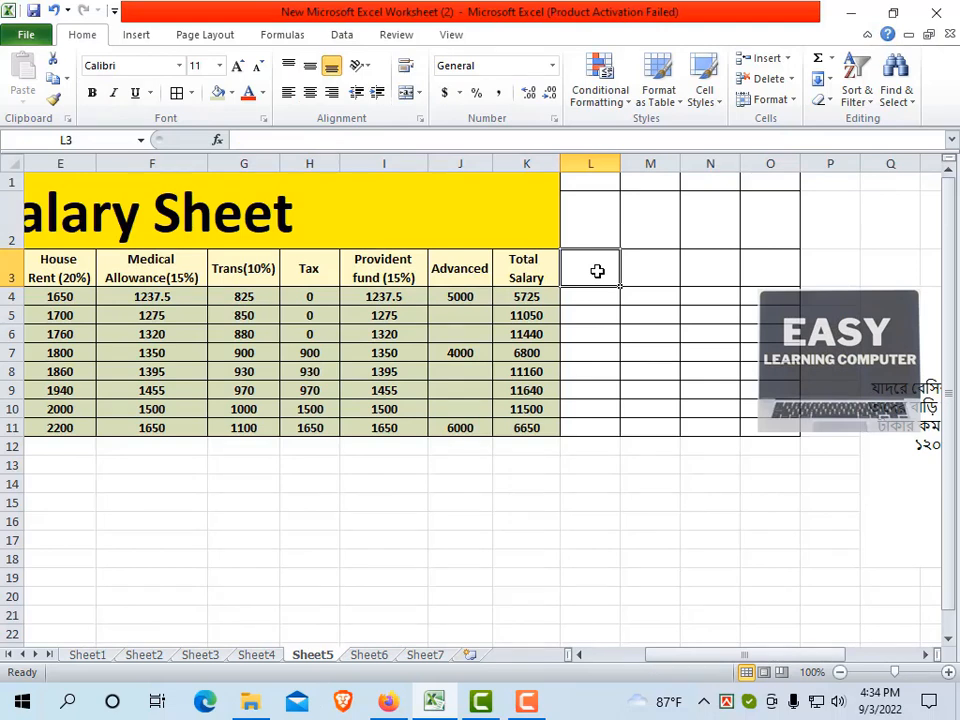
pyautogui.write('1')
pyautogui.press('Tab')
pyautogui.write('2')
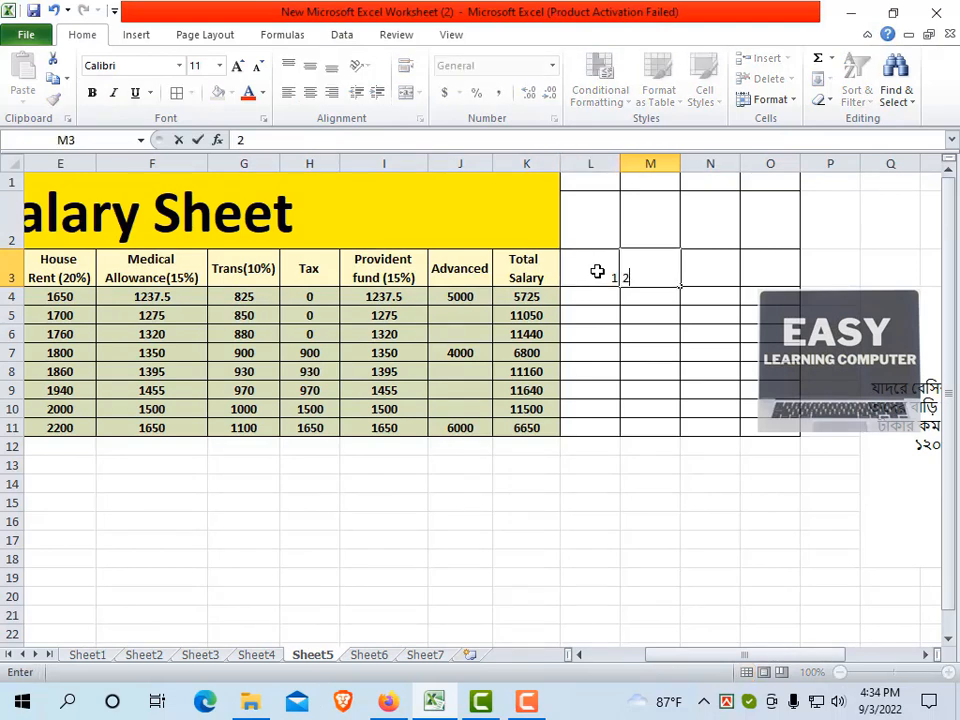
pyautogui.press('Tab')
pyautogui.write('3')
pyautogui.press('Tab')
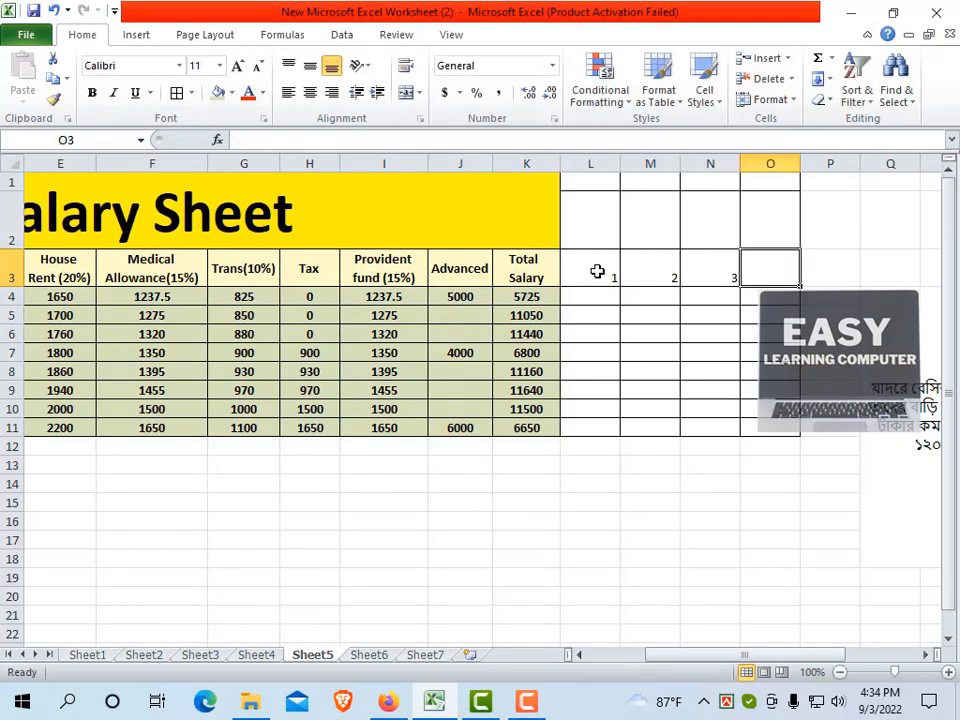
pyautogui.write('4')
pyautogui.click(692, 352)
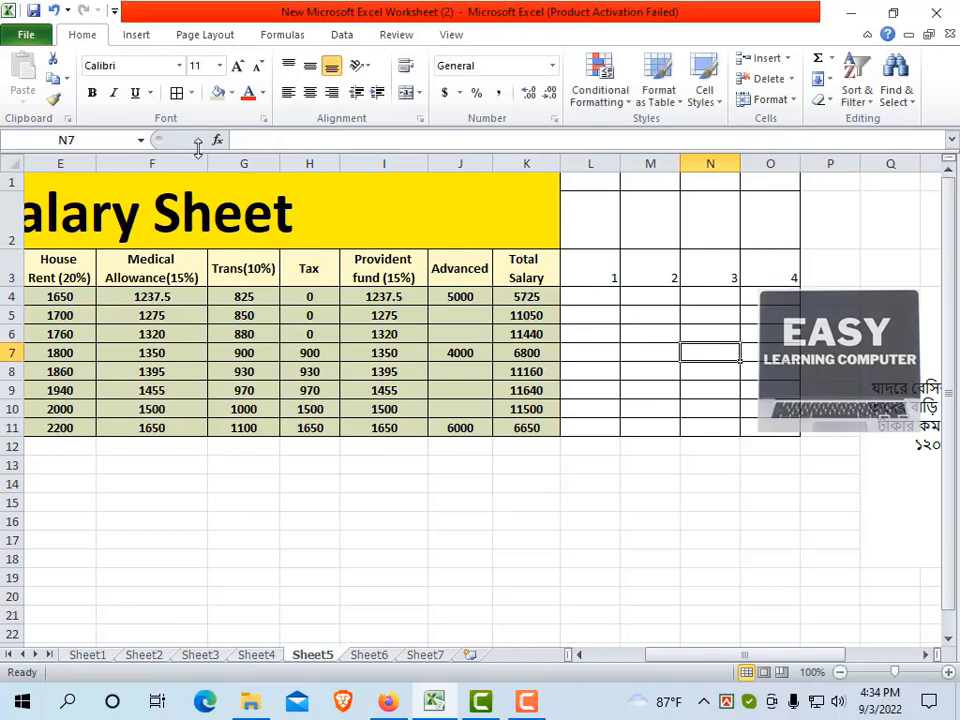
# Check in Sheet5's print preview which columns fit on the first portrait page
pyautogui.click(16, 37)
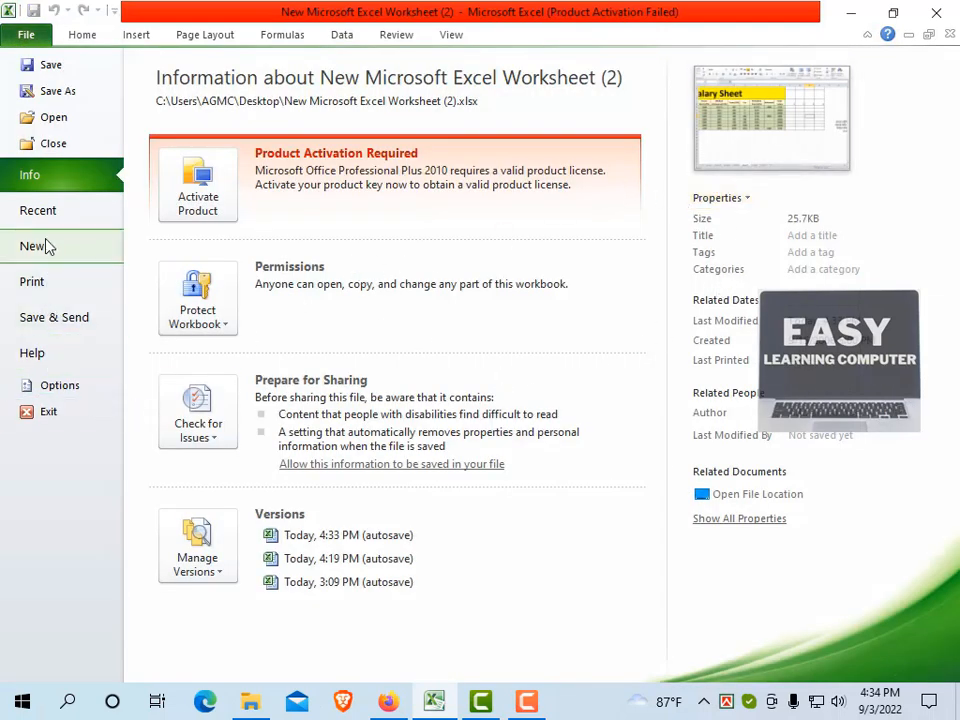
pyautogui.click(34, 281)
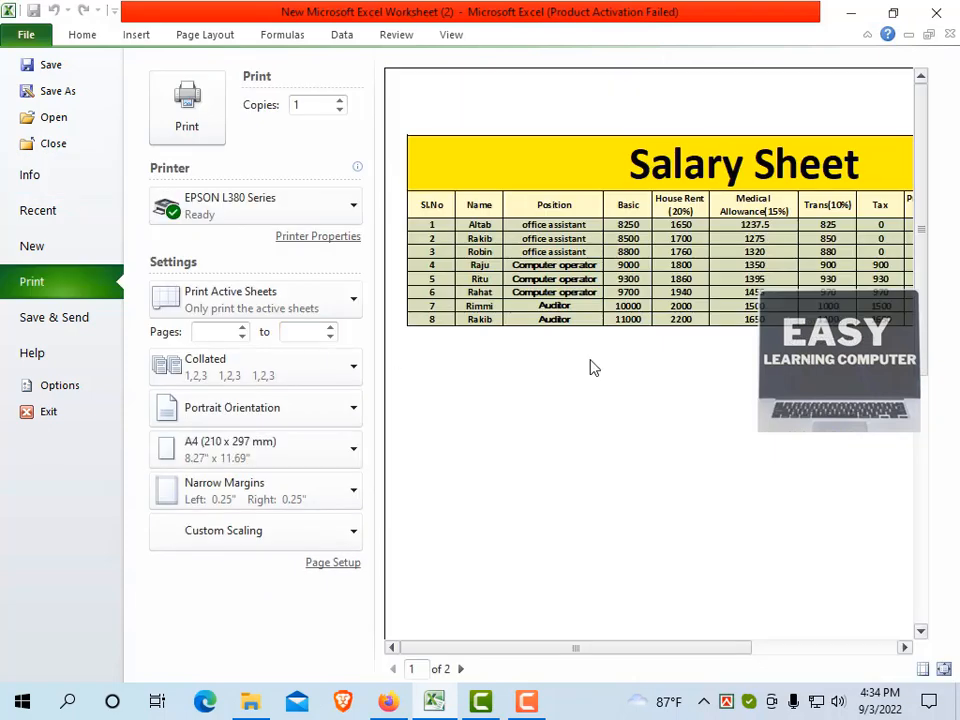
pyautogui.moveTo(657, 650); pyautogui.dragTo(808, 648)
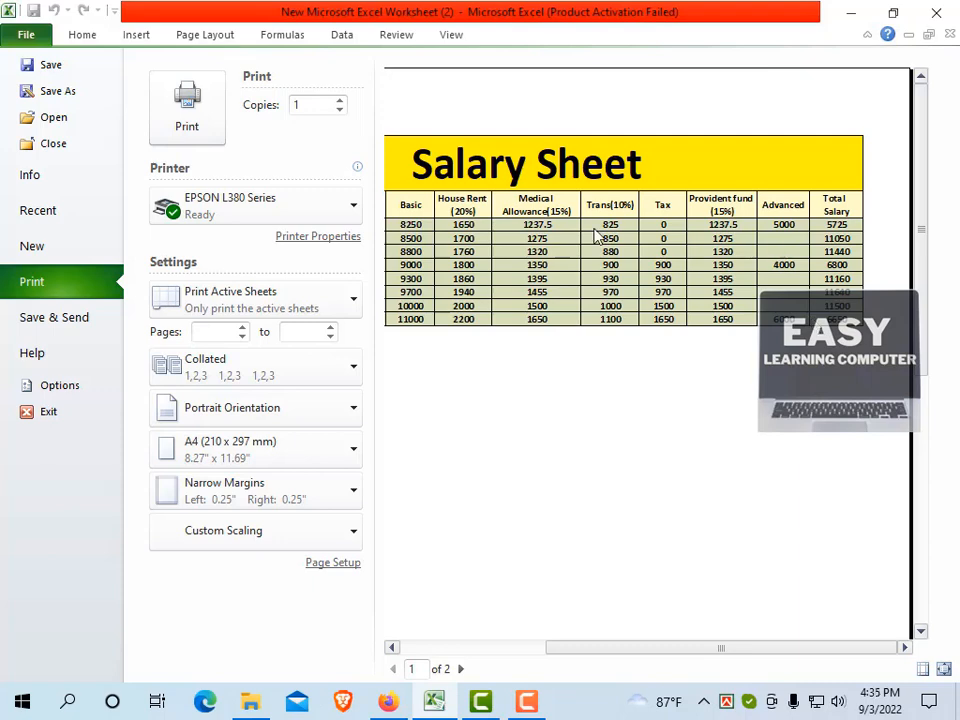
pyautogui.click(205, 34)
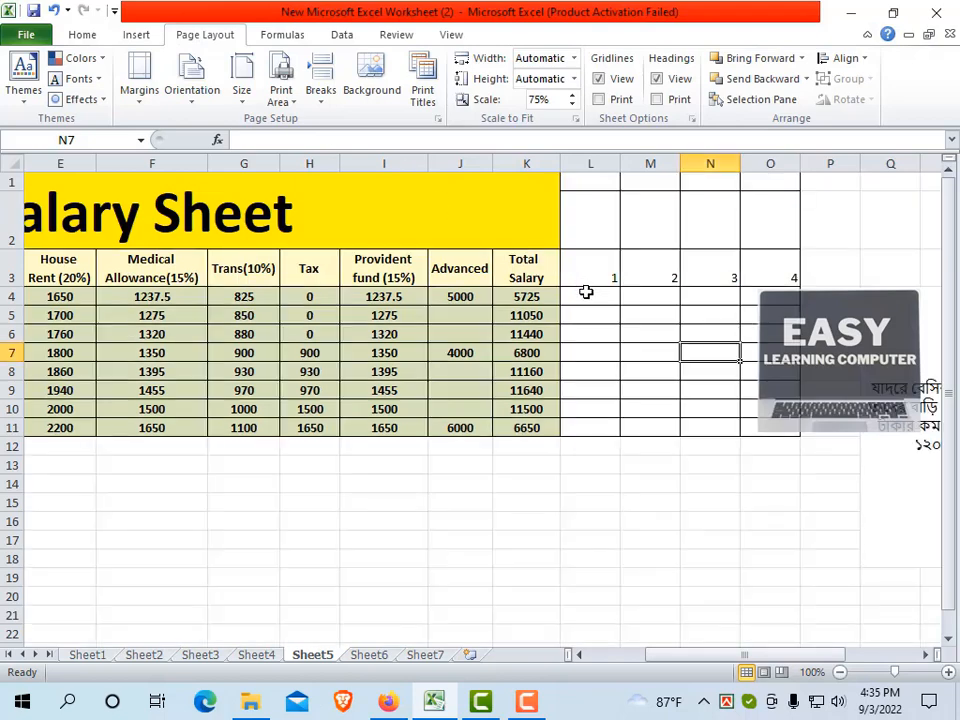
# Raise Sheet5's print scale to 100%
pyautogui.click(200, 107)
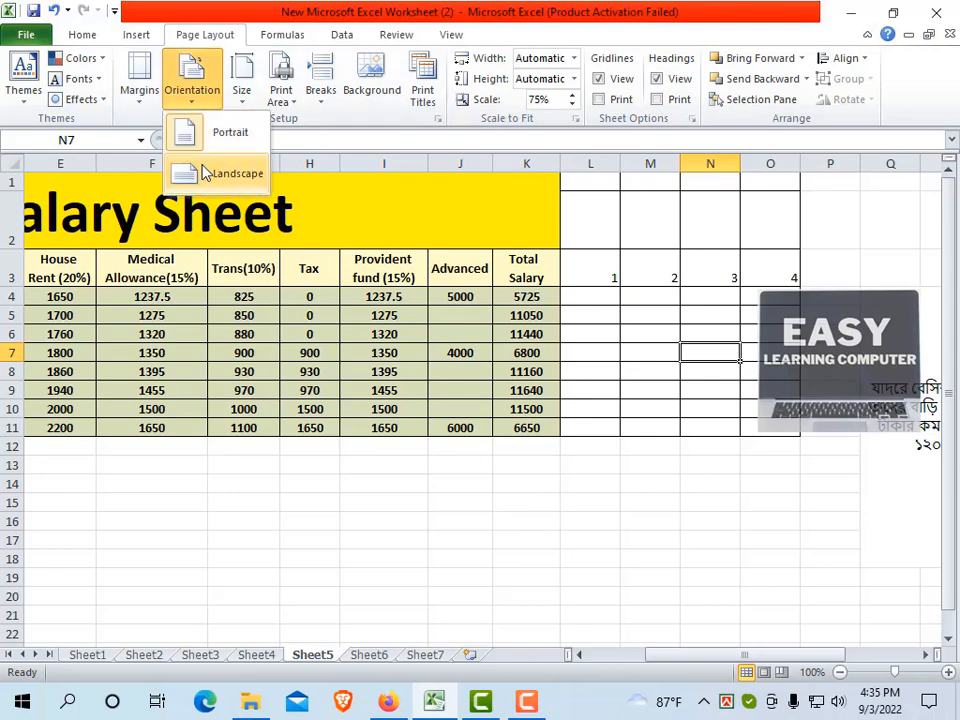
pyautogui.click(640, 340)
pyautogui.click(571, 94)
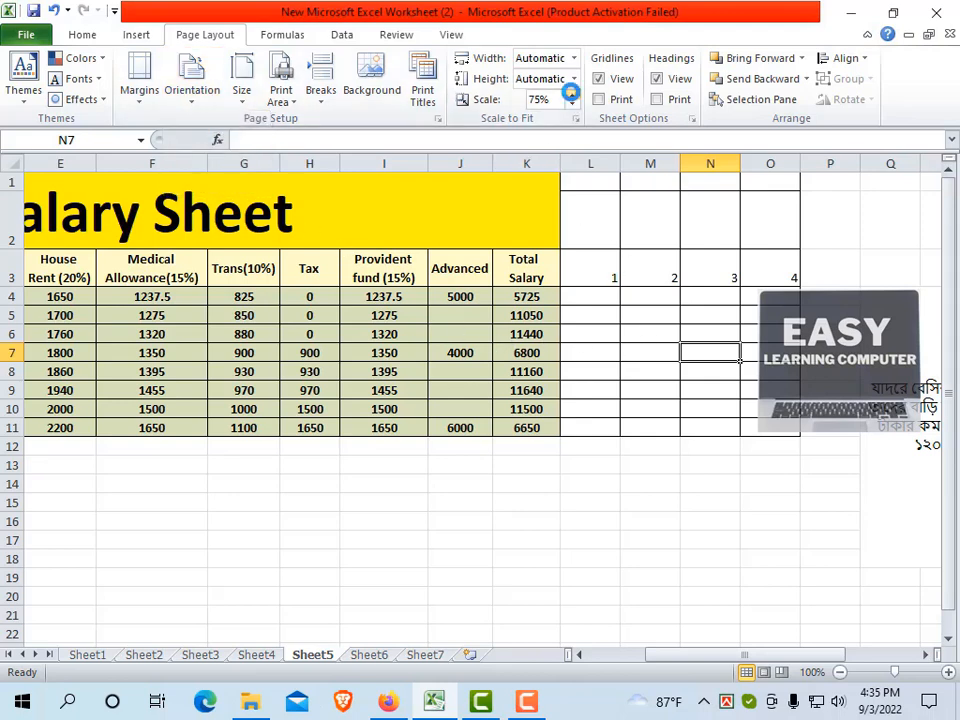
pyautogui.click(571, 94)
pyautogui.click(571, 94)
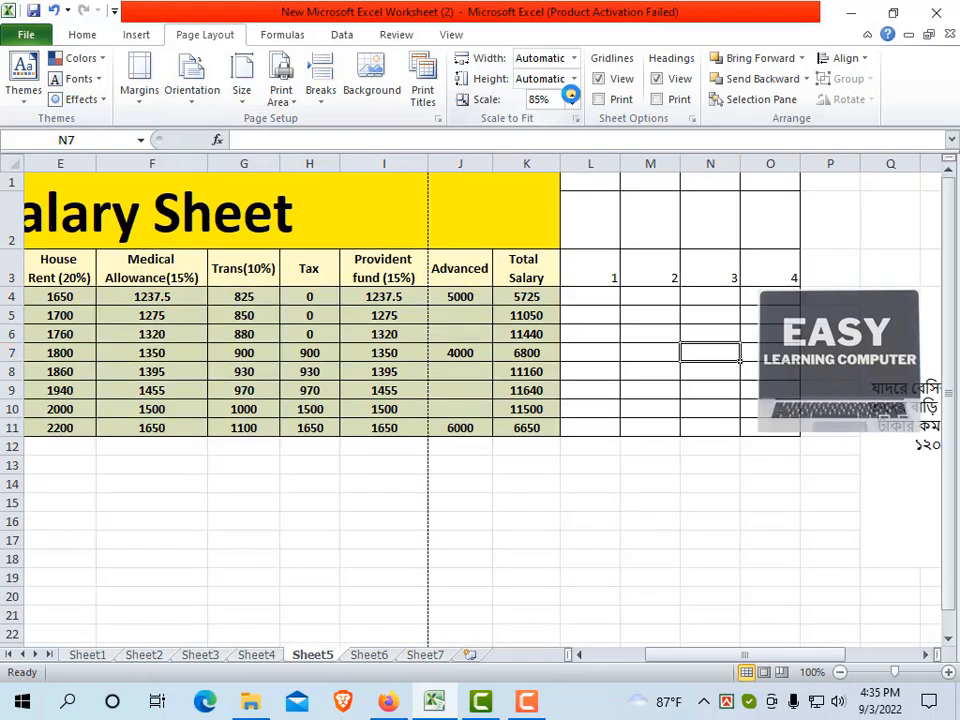
pyautogui.click(571, 94)
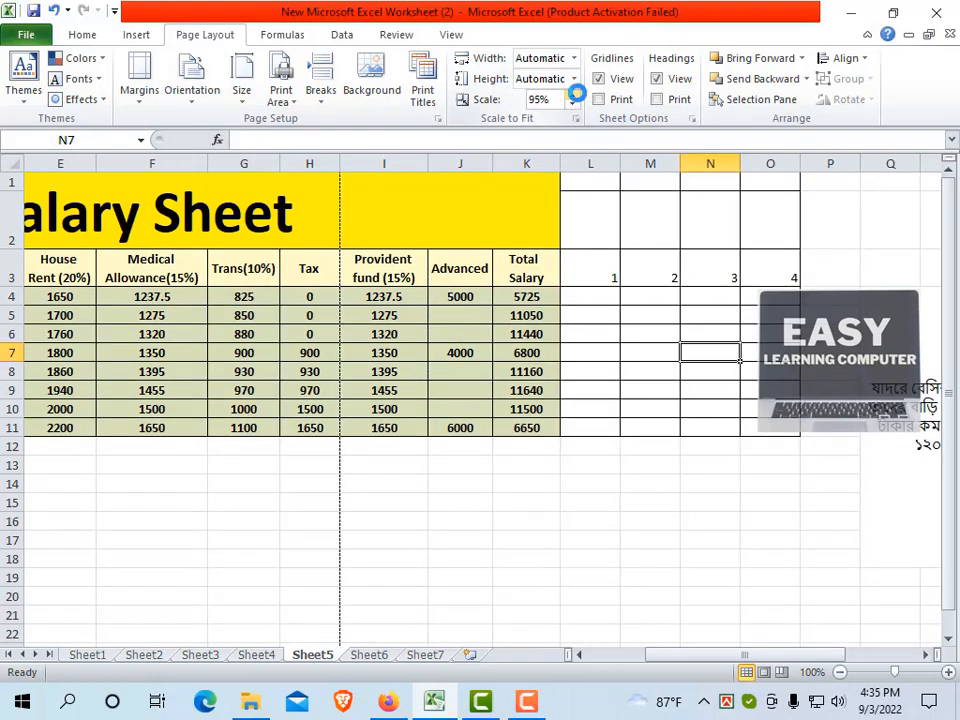
pyautogui.click(571, 94)
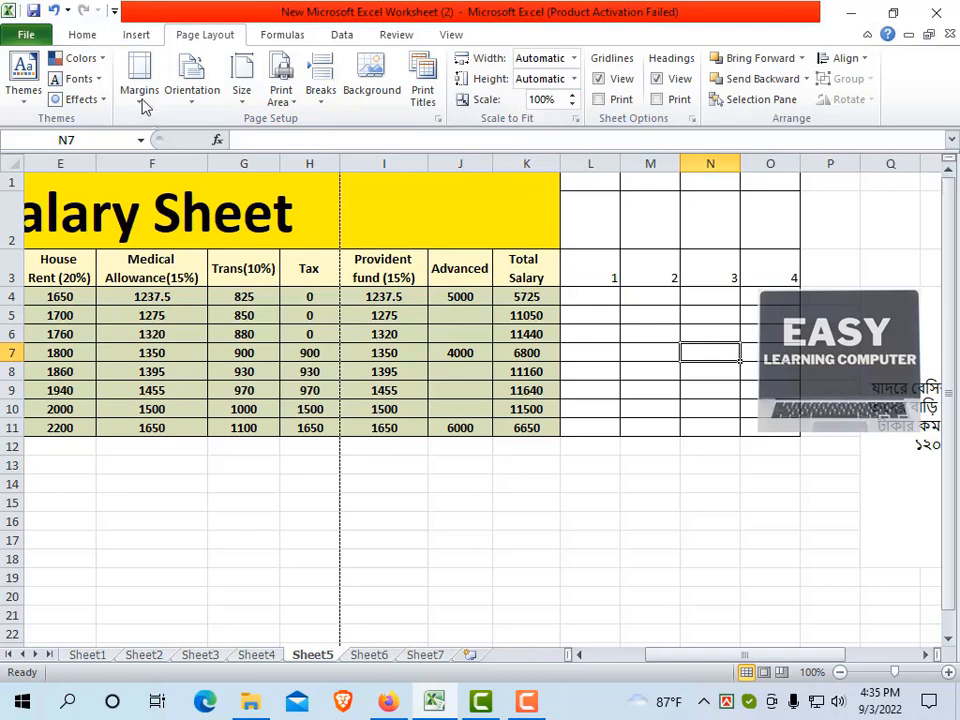
# Change Sheet5's page orientation to Landscape and reduce its print scale to 85%
pyautogui.click(191, 106)
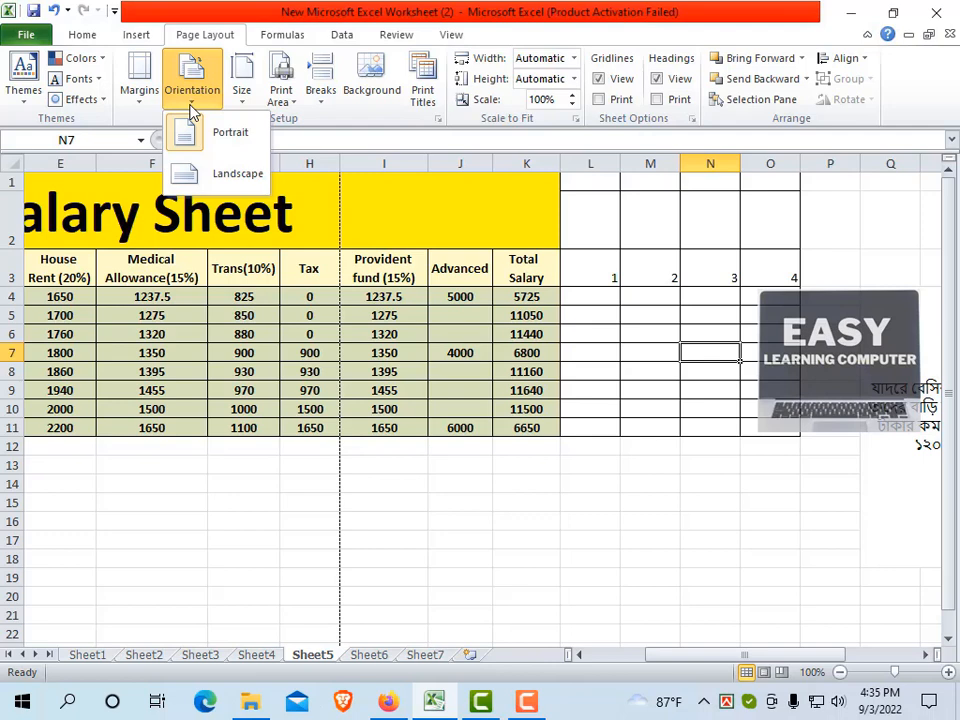
pyautogui.click(210, 176)
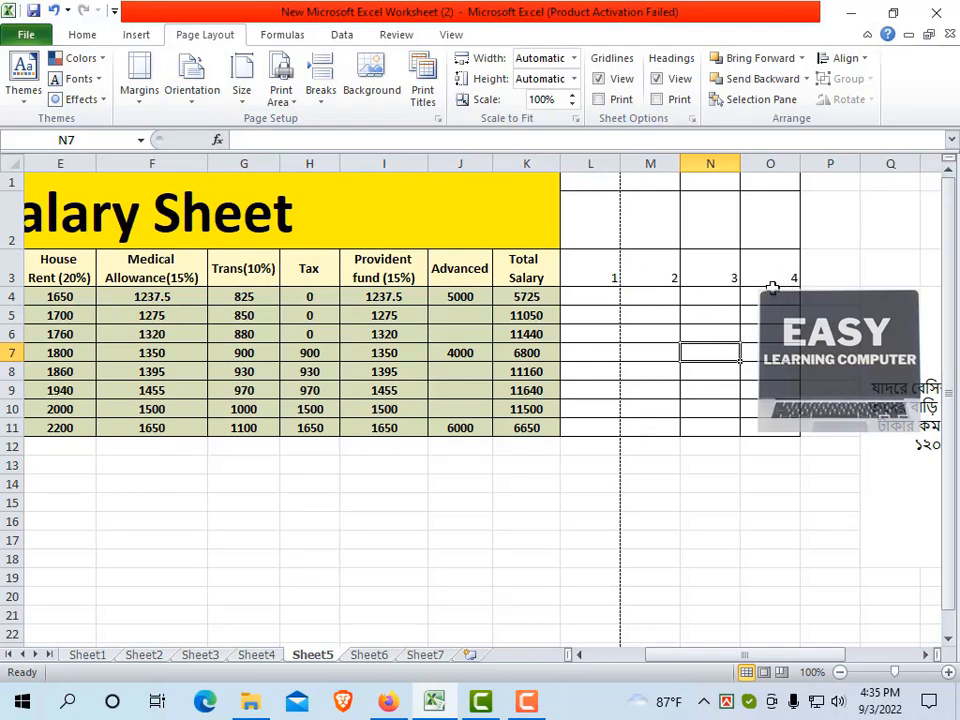
pyautogui.click(571, 103)
pyautogui.click(571, 104)
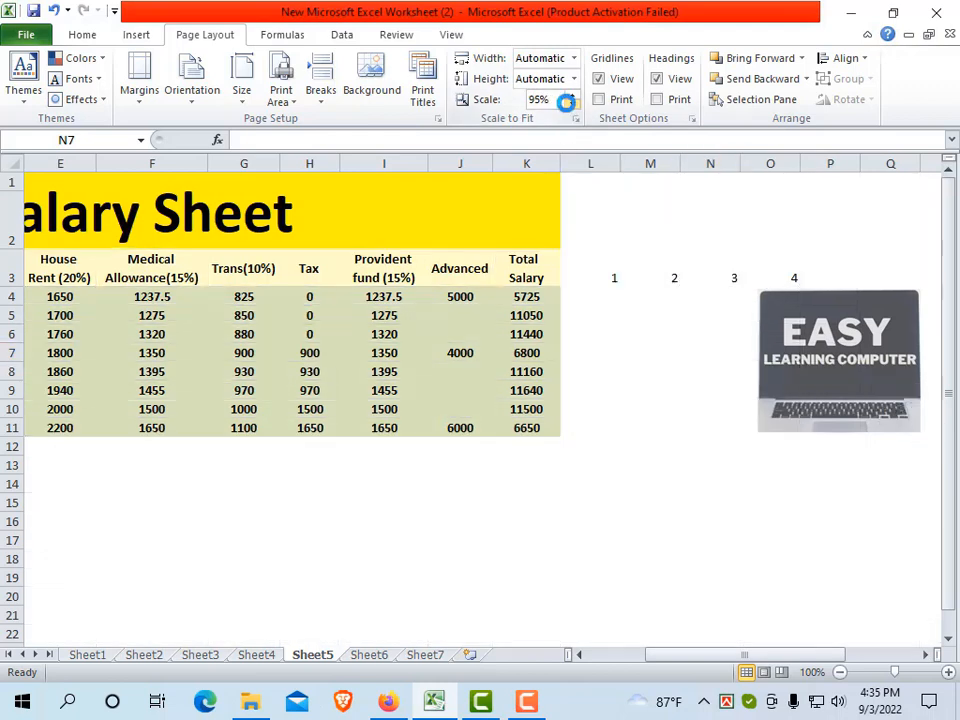
pyautogui.click(571, 104)
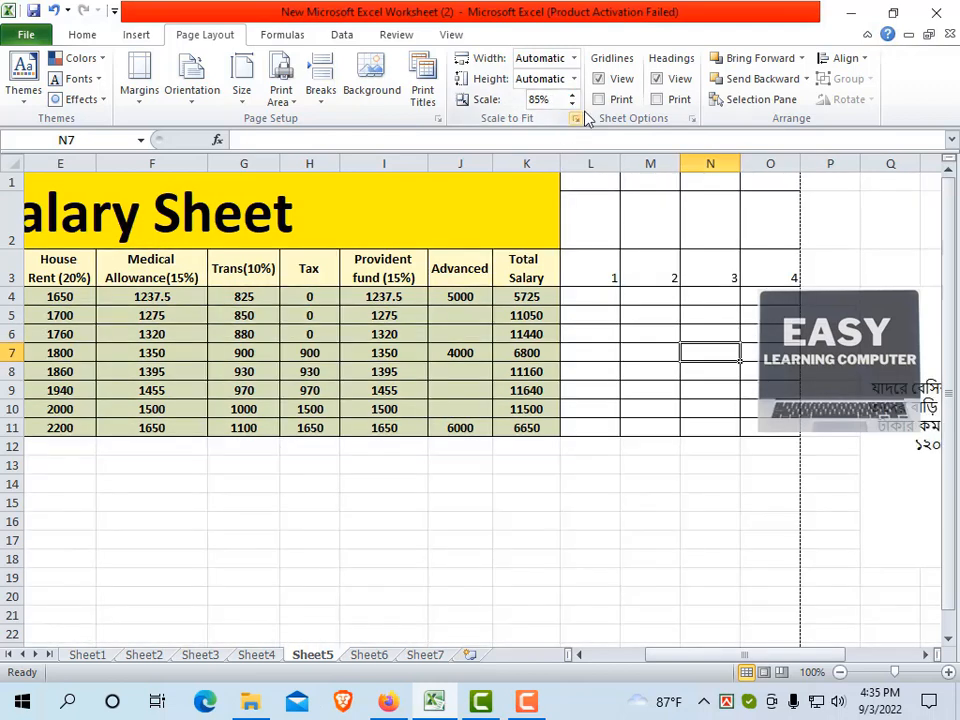
# Check in Sheet5's landscape print preview whether the columns numbered 1 to 4 fit on the first page
pyautogui.click(26, 36)
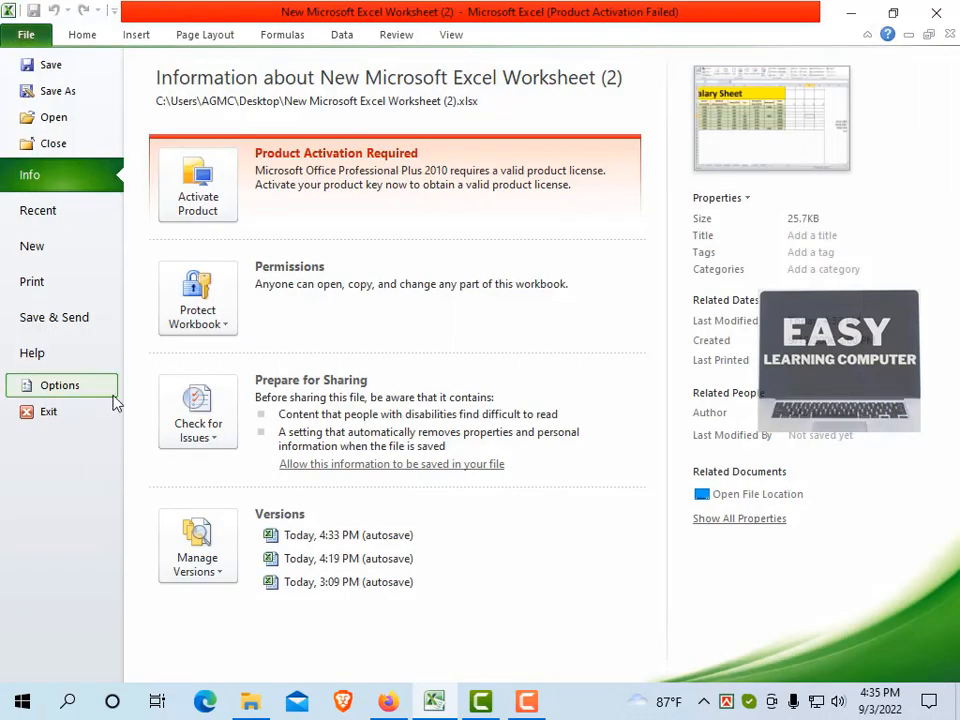
pyautogui.click(44, 283)
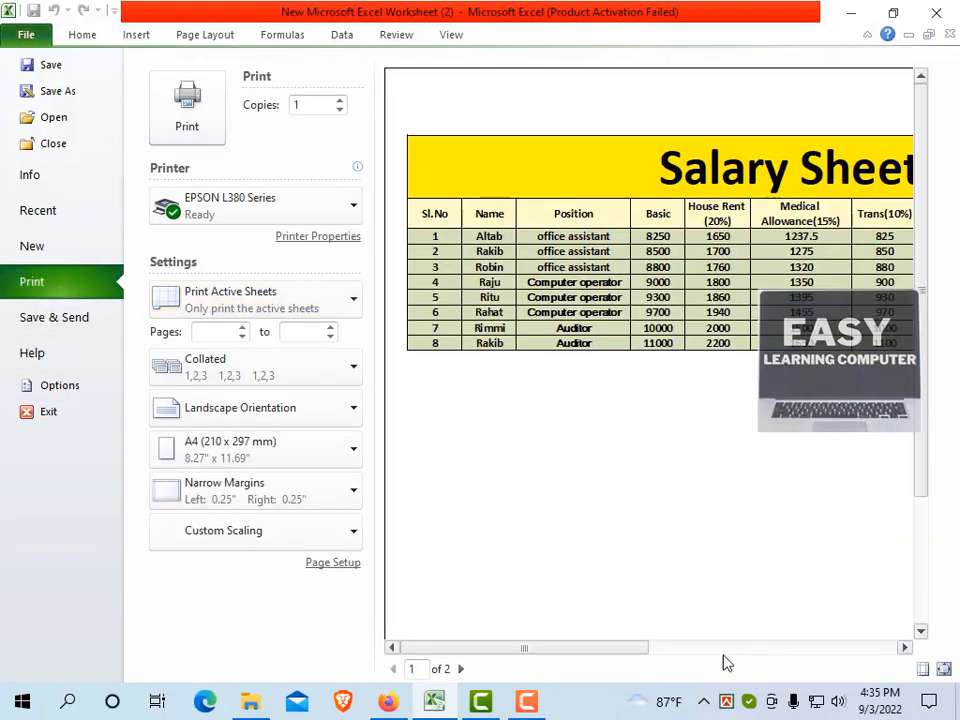
pyautogui.moveTo(659, 654); pyautogui.dragTo(898, 652)
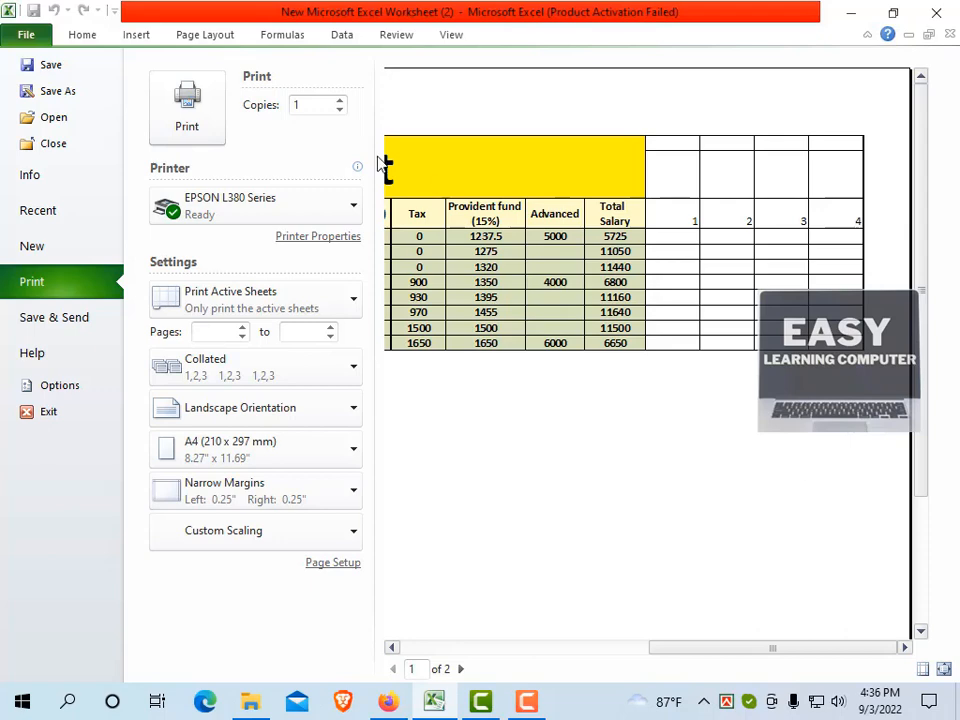
pyautogui.click(205, 34)
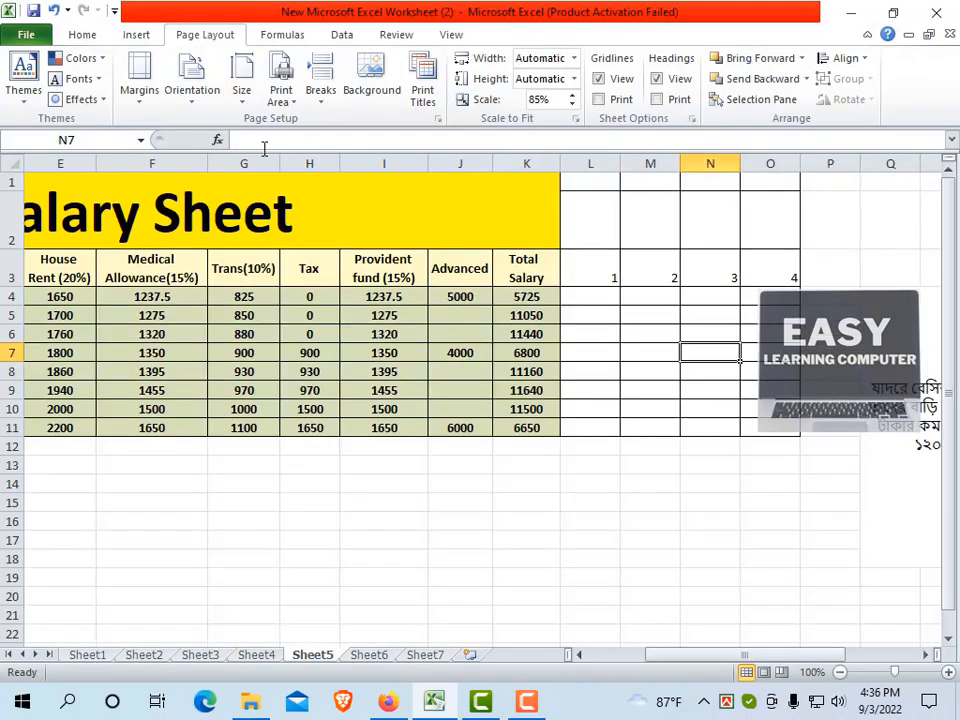
# Try Legal (8 1/2 x 14 in) as Sheet5's paper size, then restore A4
pyautogui.click(242, 110)
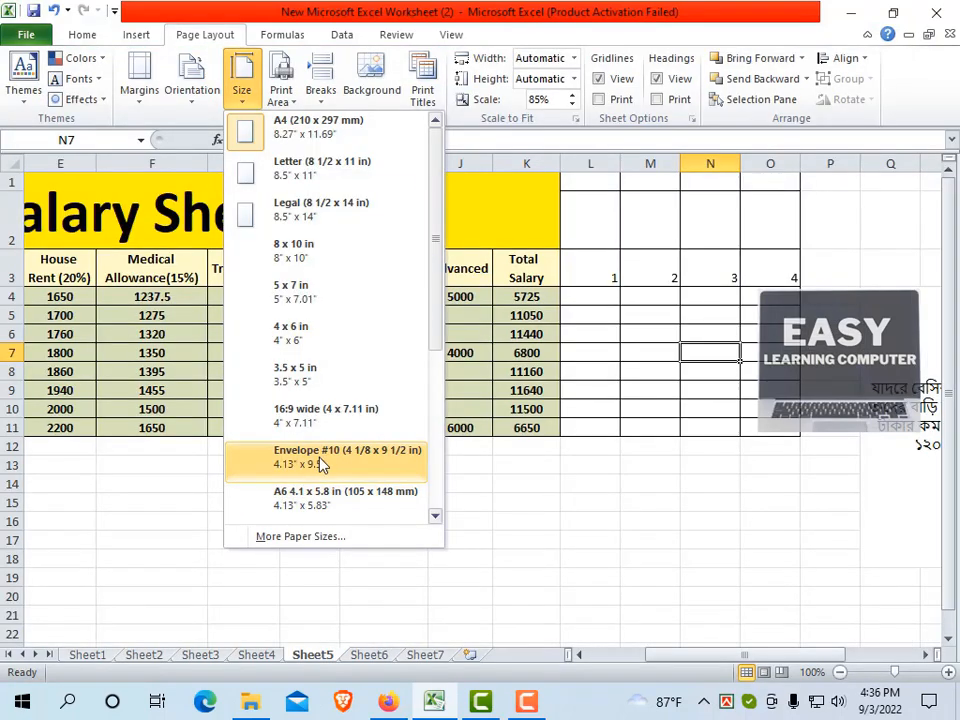
pyautogui.click(328, 212)
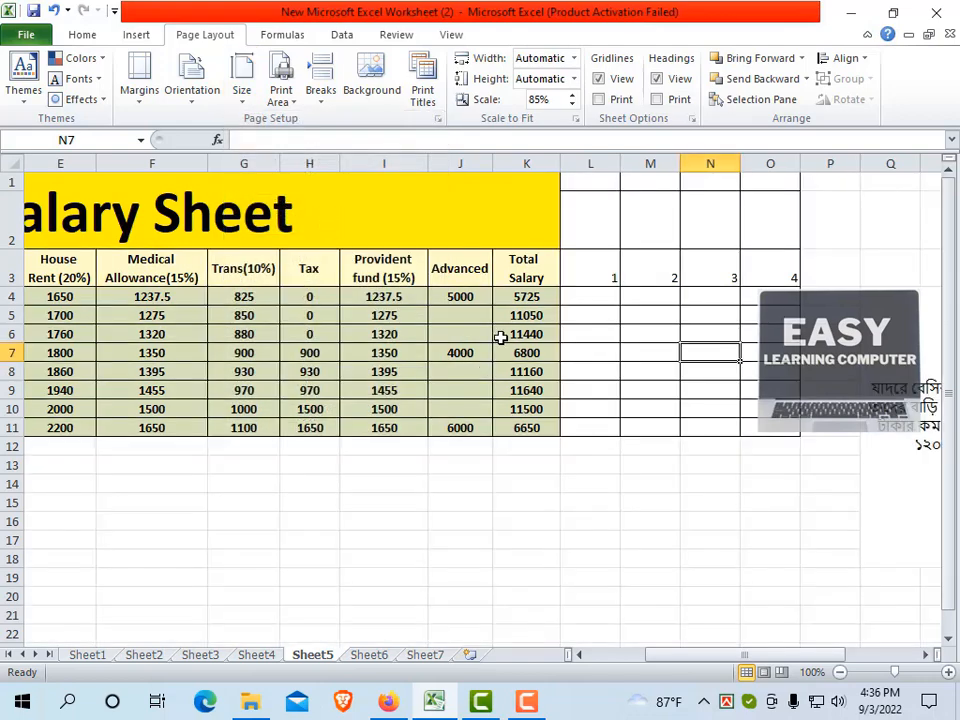
pyautogui.moveTo(670, 664); pyautogui.dragTo(808, 660)
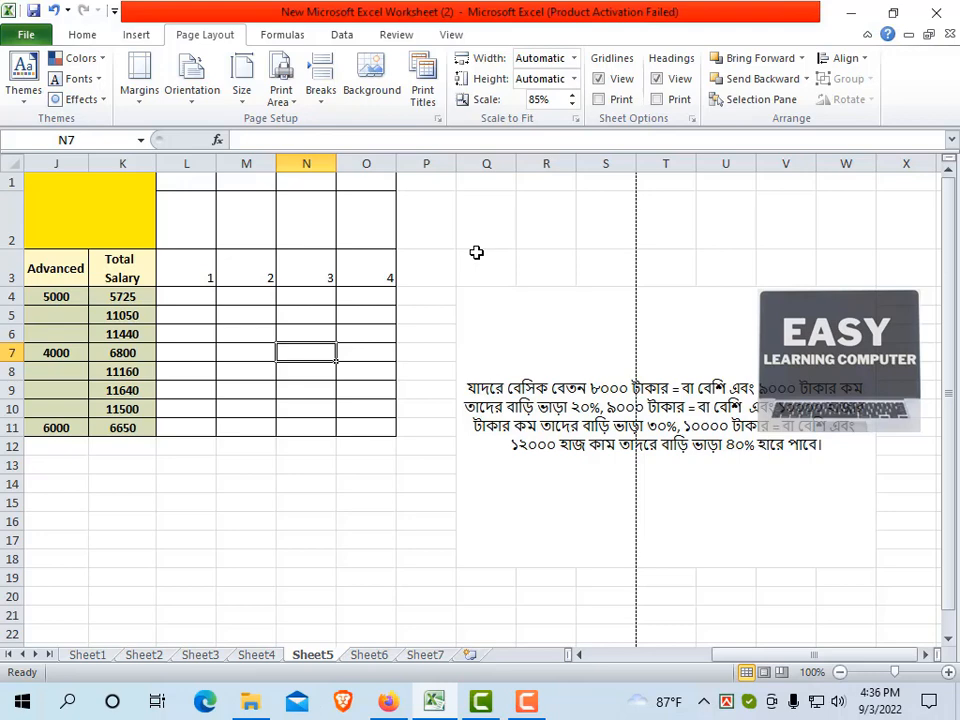
pyautogui.moveTo(739, 671); pyautogui.dragTo(621, 674)
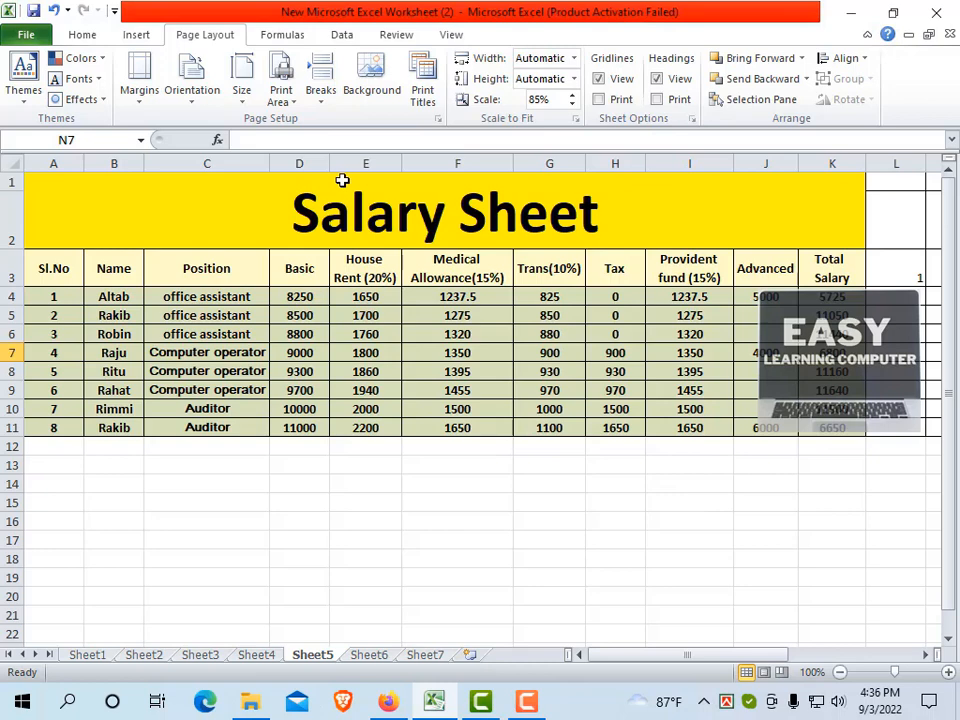
pyautogui.click(242, 92)
pyautogui.click(290, 126)
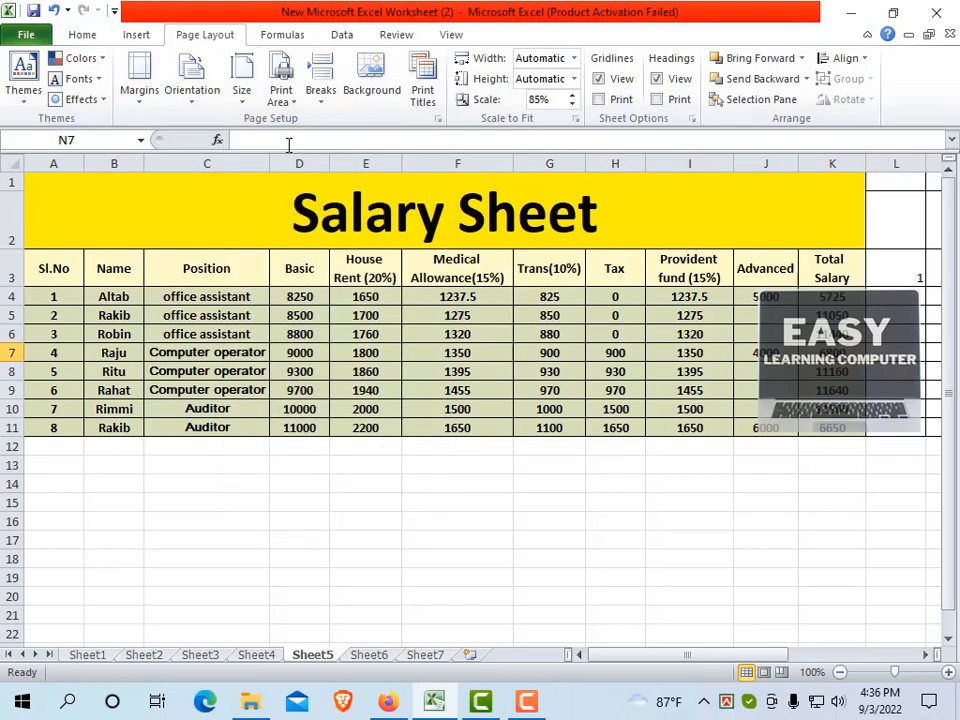
pyautogui.moveTo(636, 656); pyautogui.dragTo(340, 390)
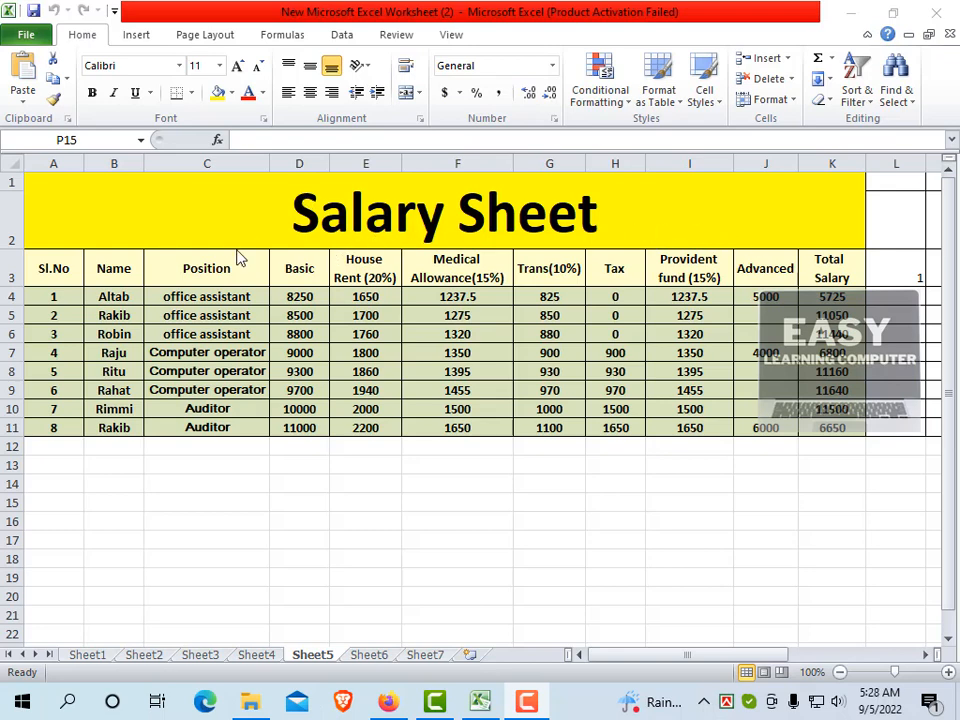
# Review both pages of Sheet5's print preview to see what falls on the second page
pyautogui.click(28, 35)
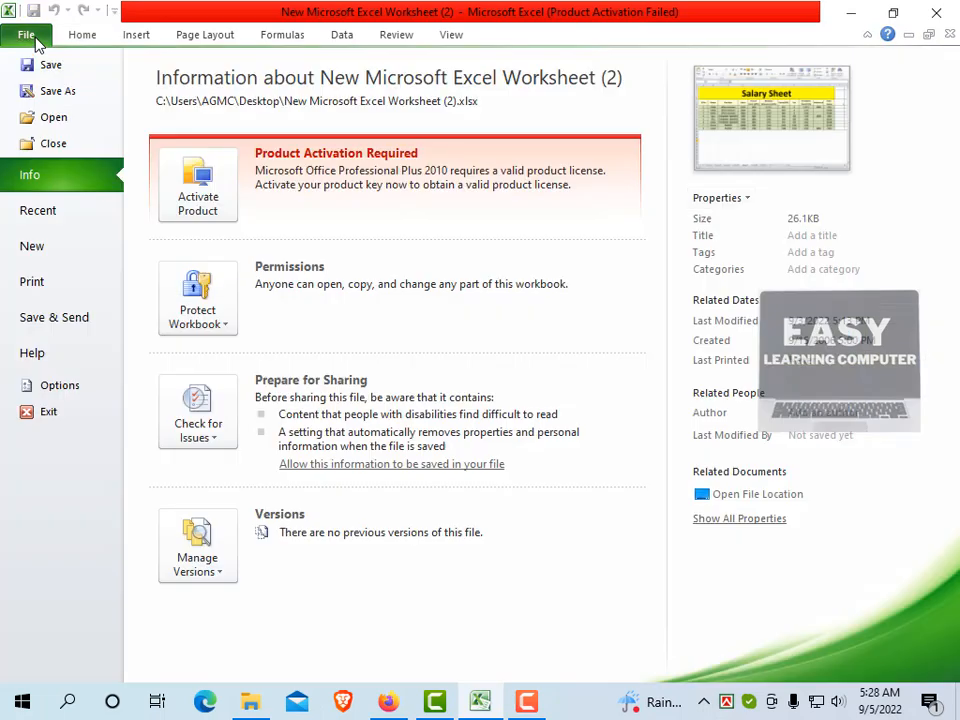
pyautogui.click(40, 283)
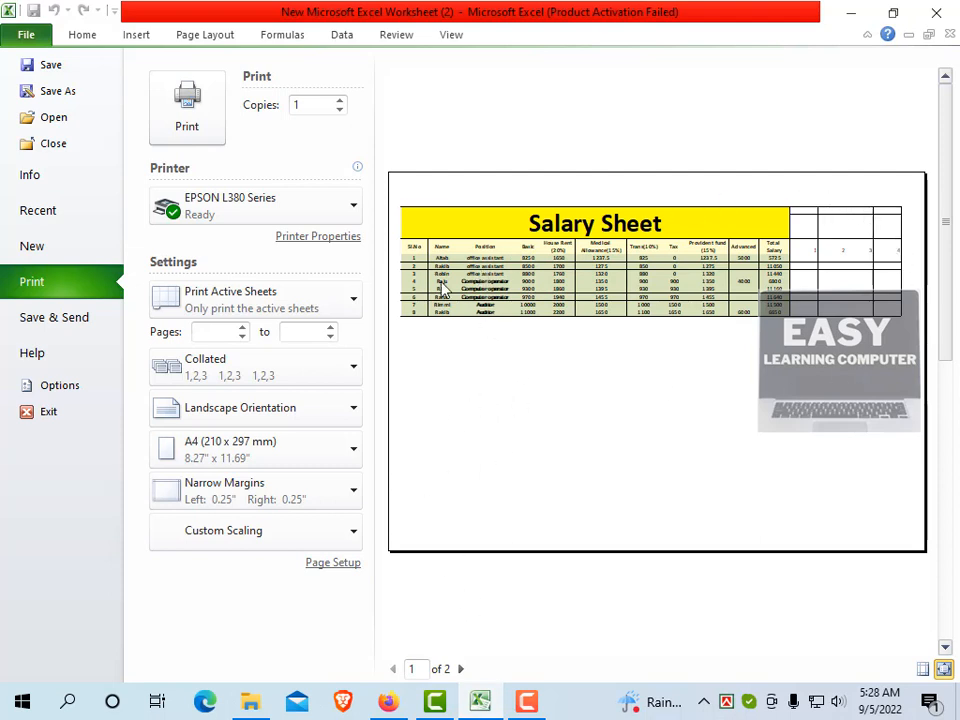
pyautogui.click(461, 669)
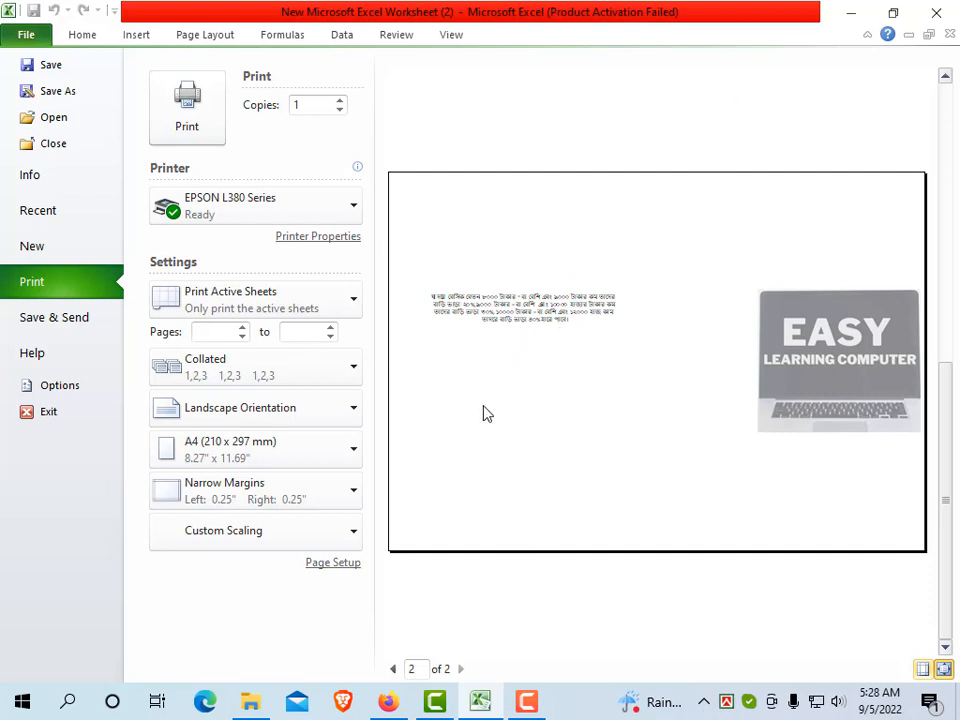
pyautogui.click(393, 669)
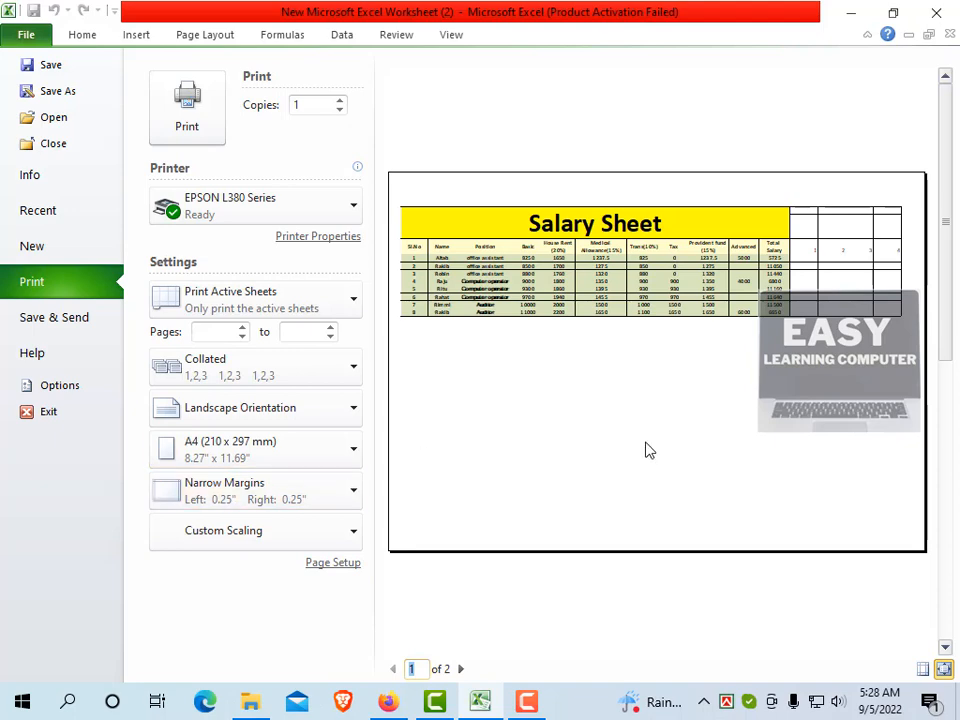
pyautogui.click(86, 37)
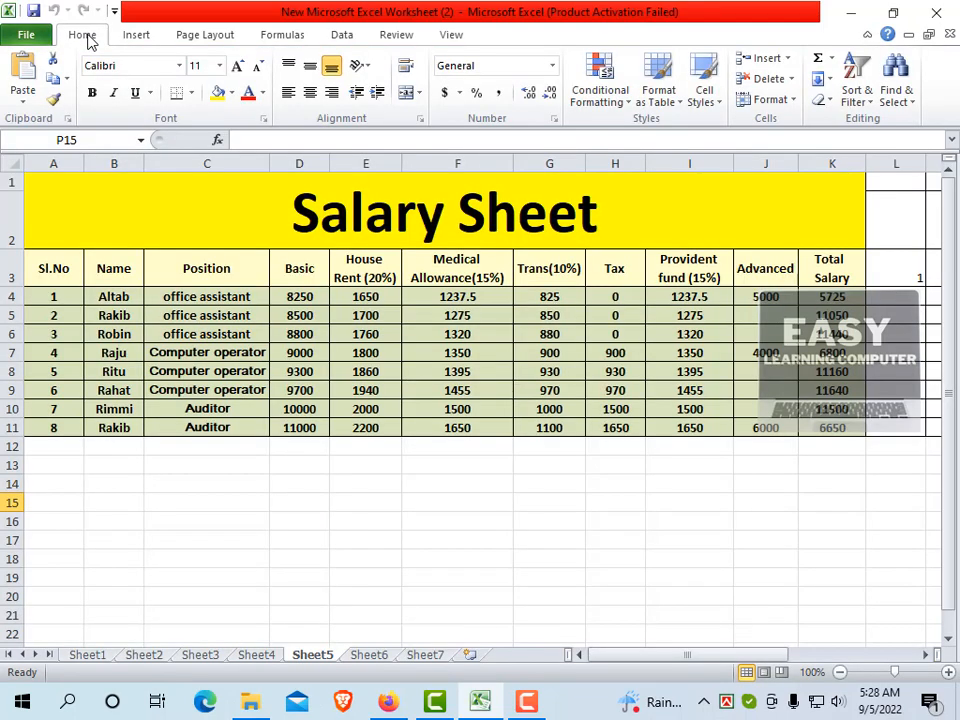
pyautogui.click(718, 427)
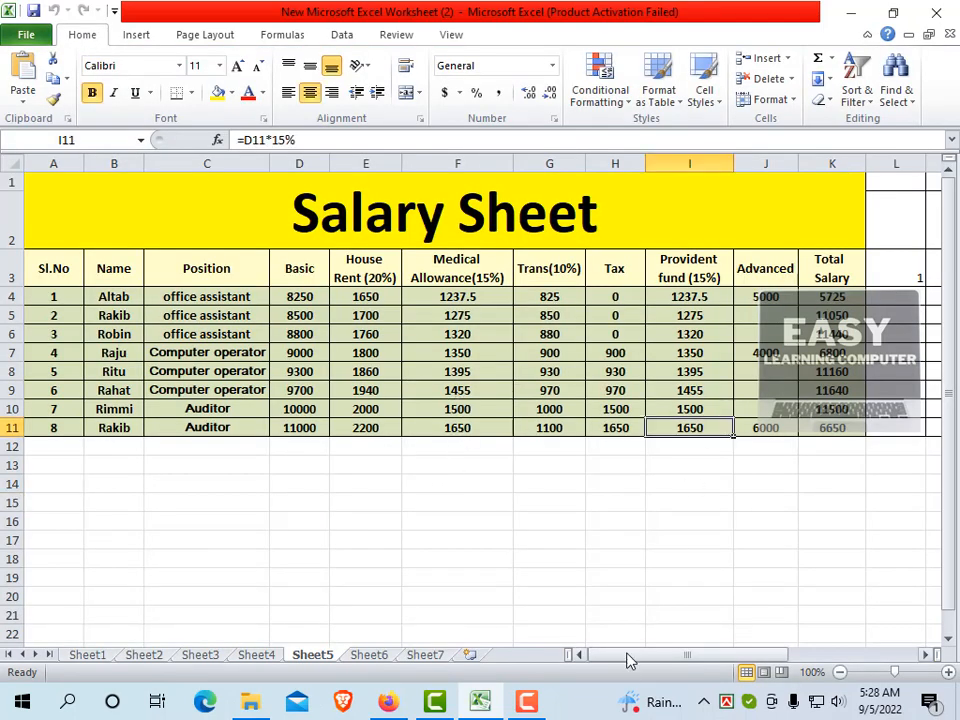
pyautogui.moveTo(628, 658); pyautogui.dragTo(690, 657)
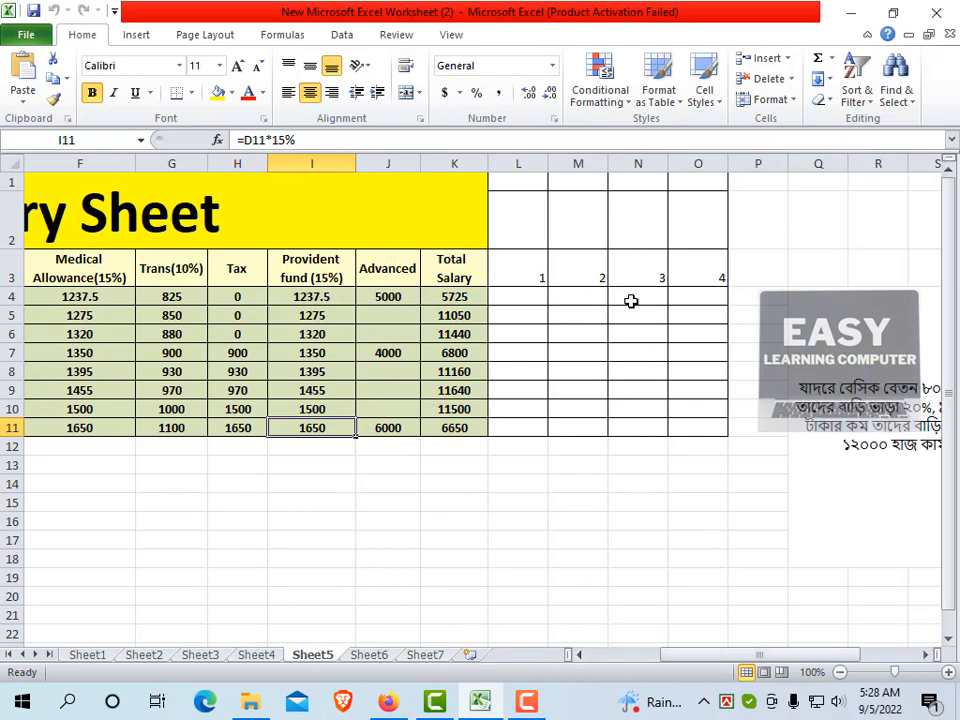
pyautogui.moveTo(724, 658); pyautogui.dragTo(598, 655)
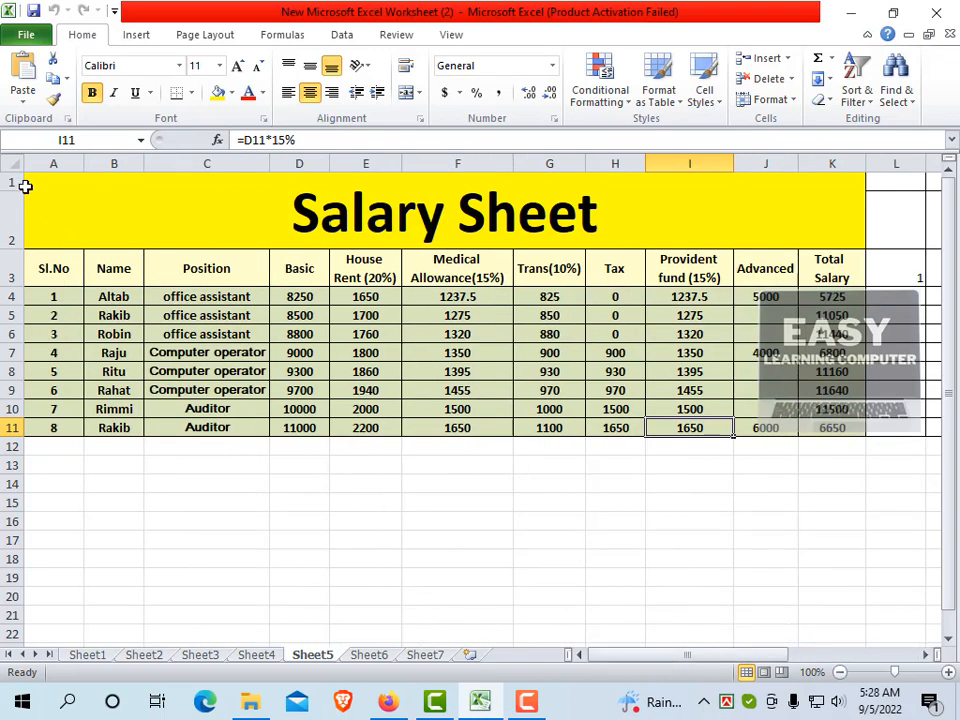
# Set the salary table, A1:K11, as Sheet5's print area and check it in the print preview
pyautogui.moveTo(25, 186); pyautogui.dragTo(98, 430)
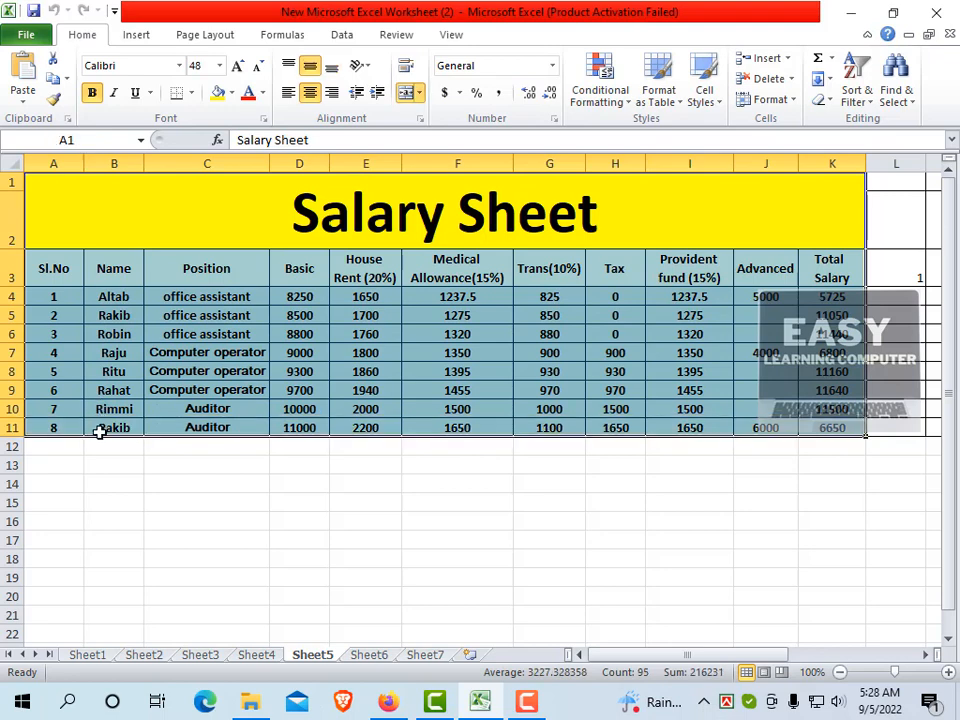
pyautogui.click(207, 37)
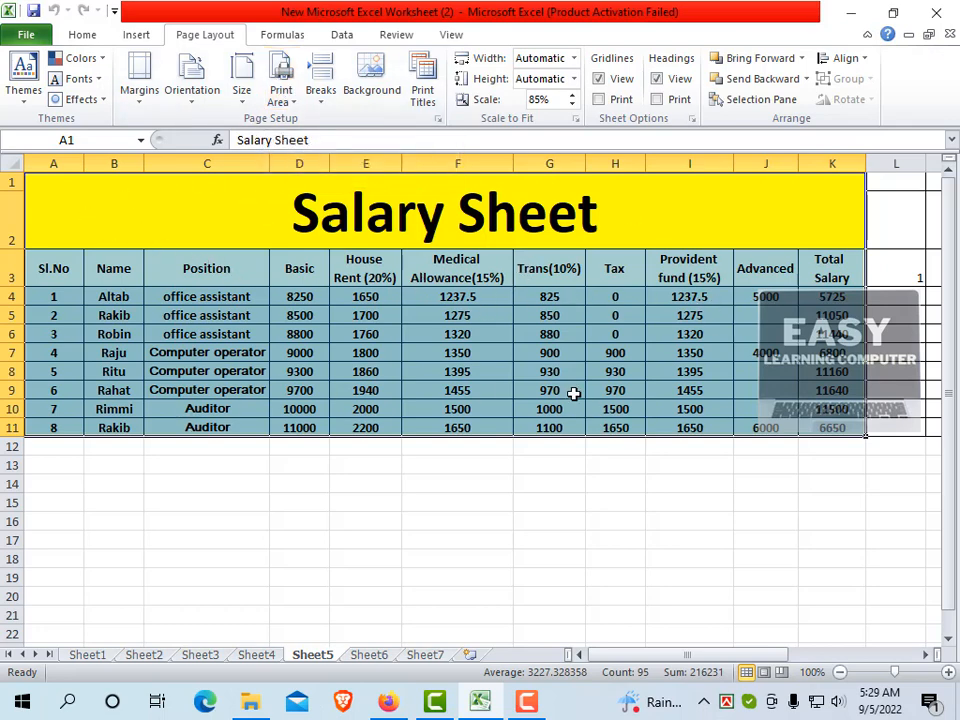
pyautogui.click(292, 105)
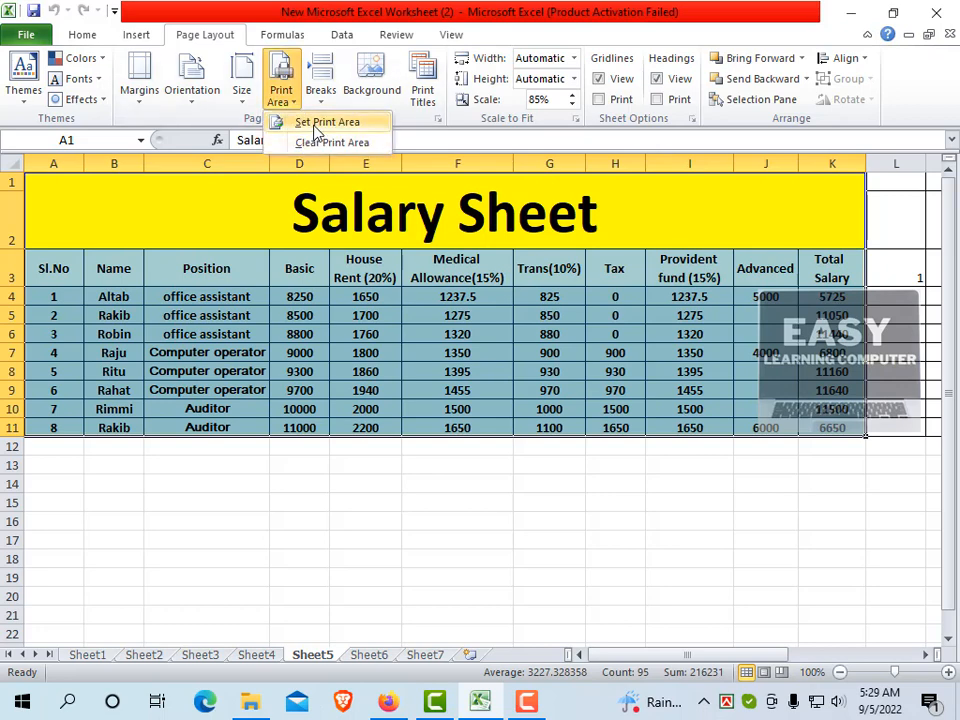
pyautogui.click(316, 124)
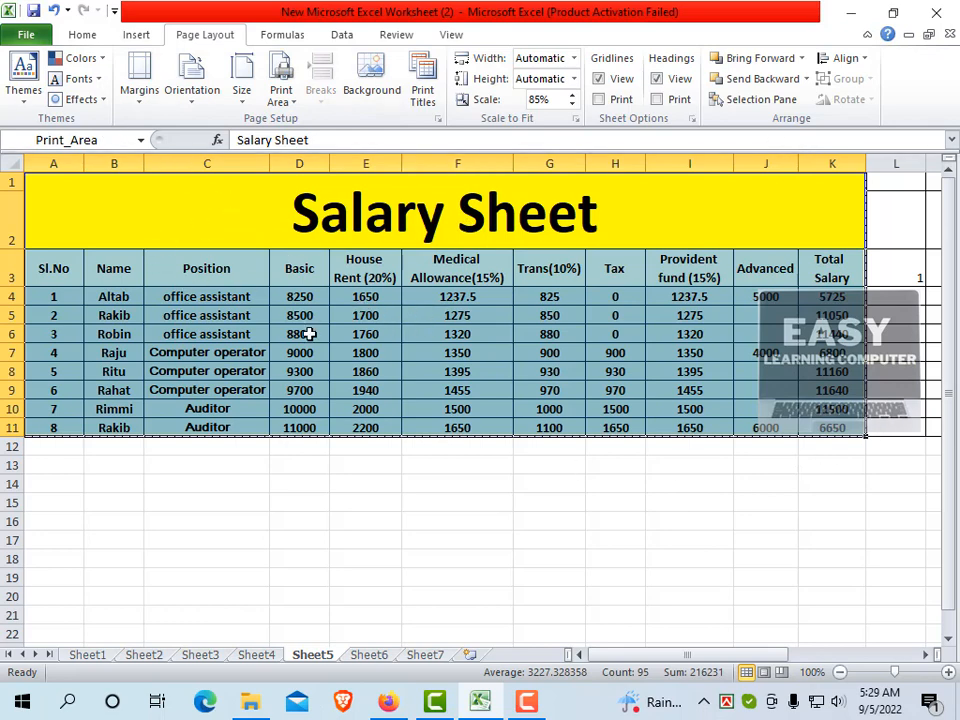
pyautogui.click(25, 36)
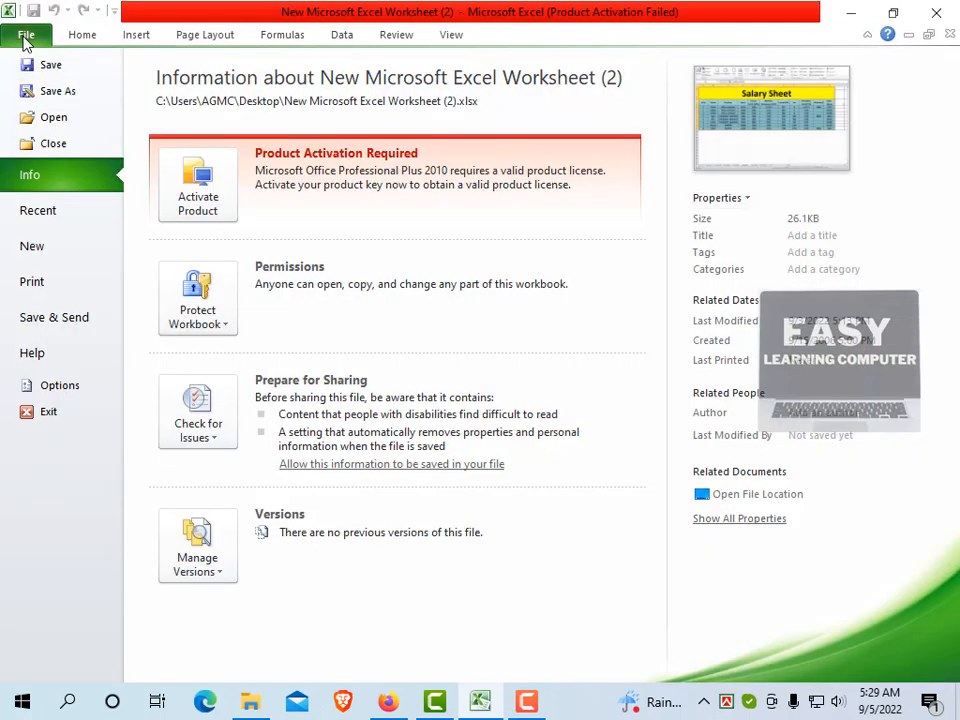
pyautogui.click(33, 283)
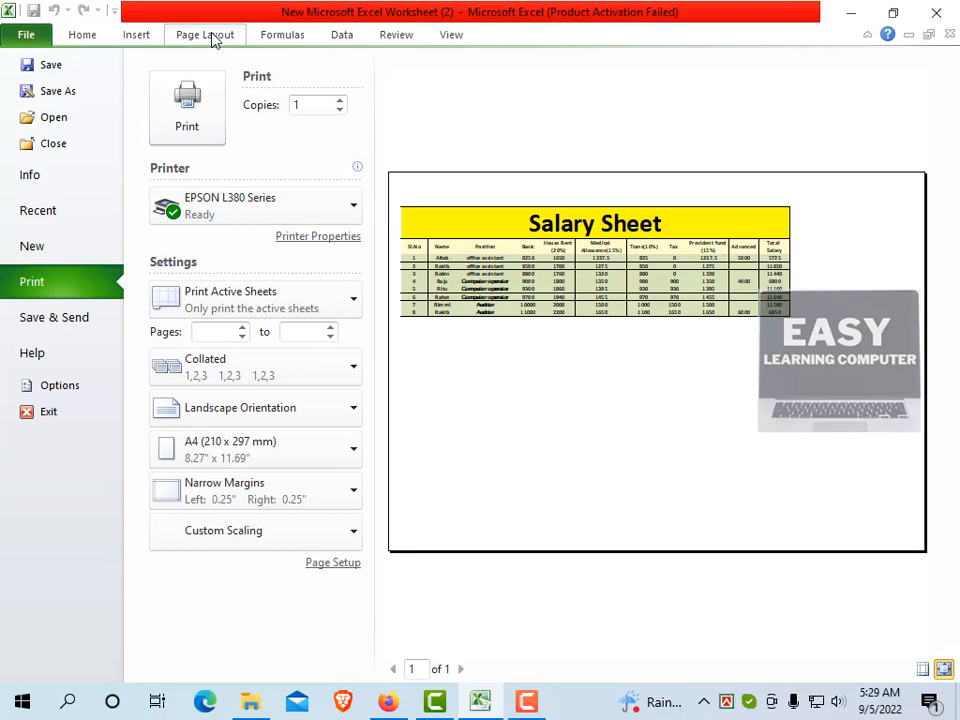
pyautogui.click(181, 33)
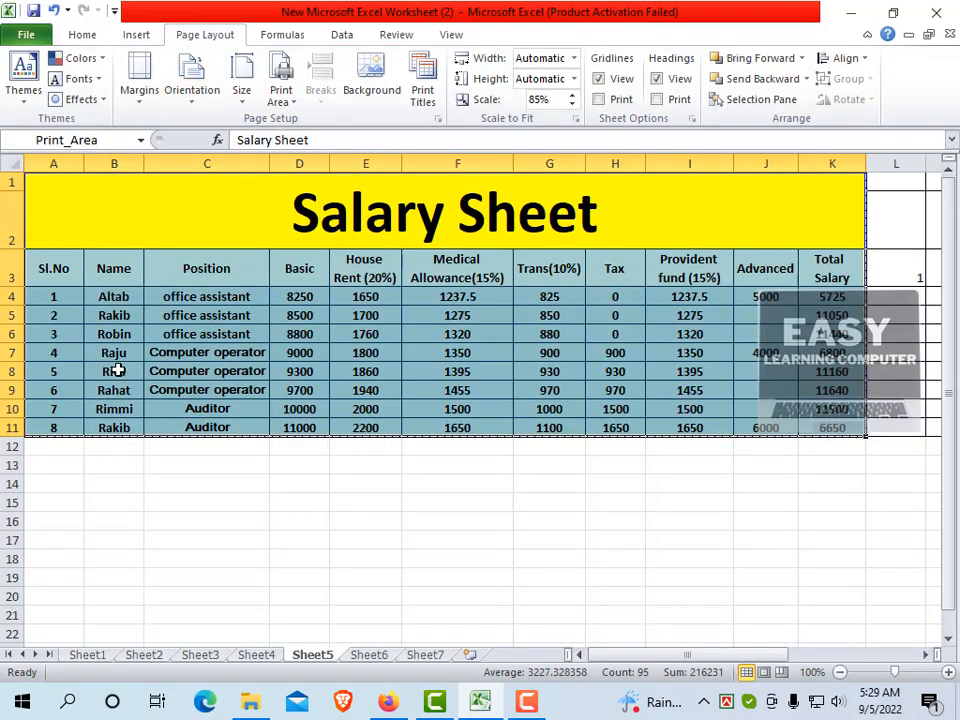
# Clear the print area from Sheet5 and deselect the salary table
pyautogui.click(289, 106)
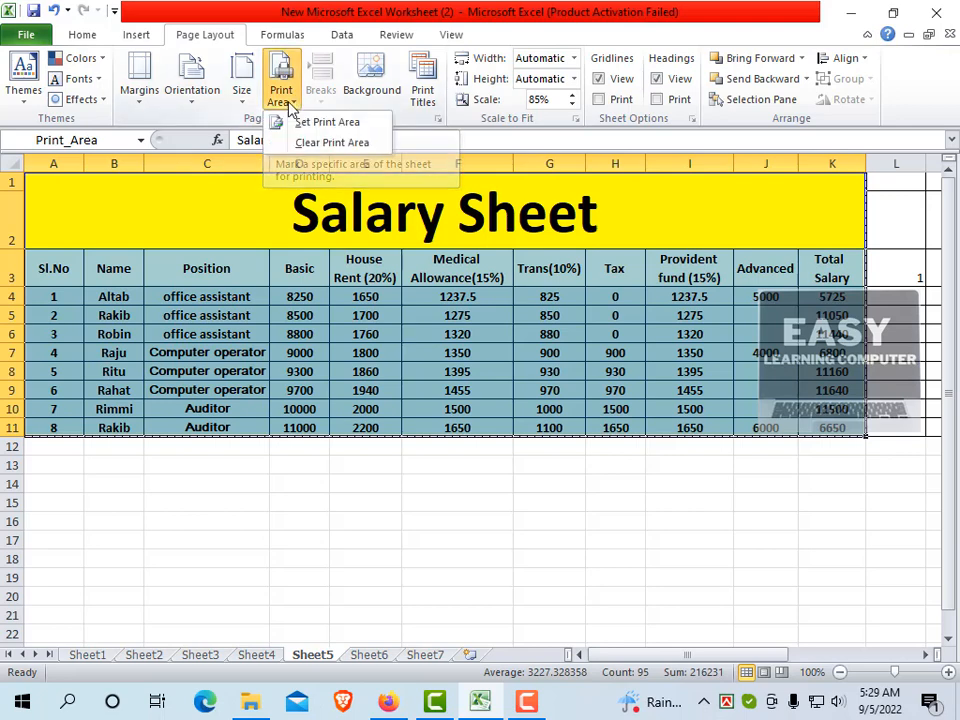
pyautogui.click(321, 146)
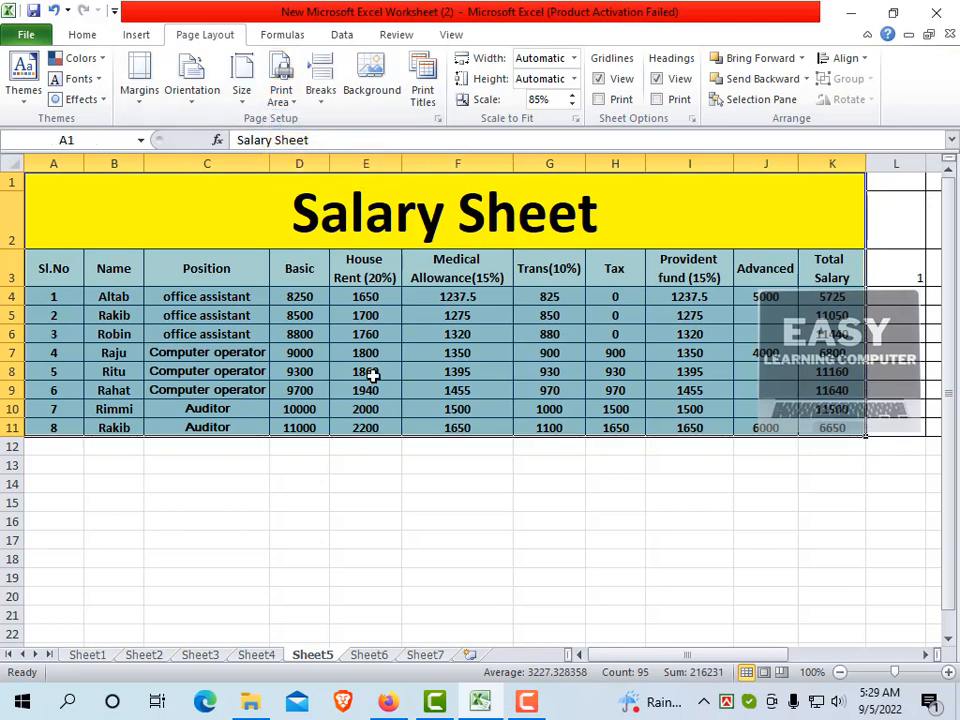
pyautogui.click(889, 427)
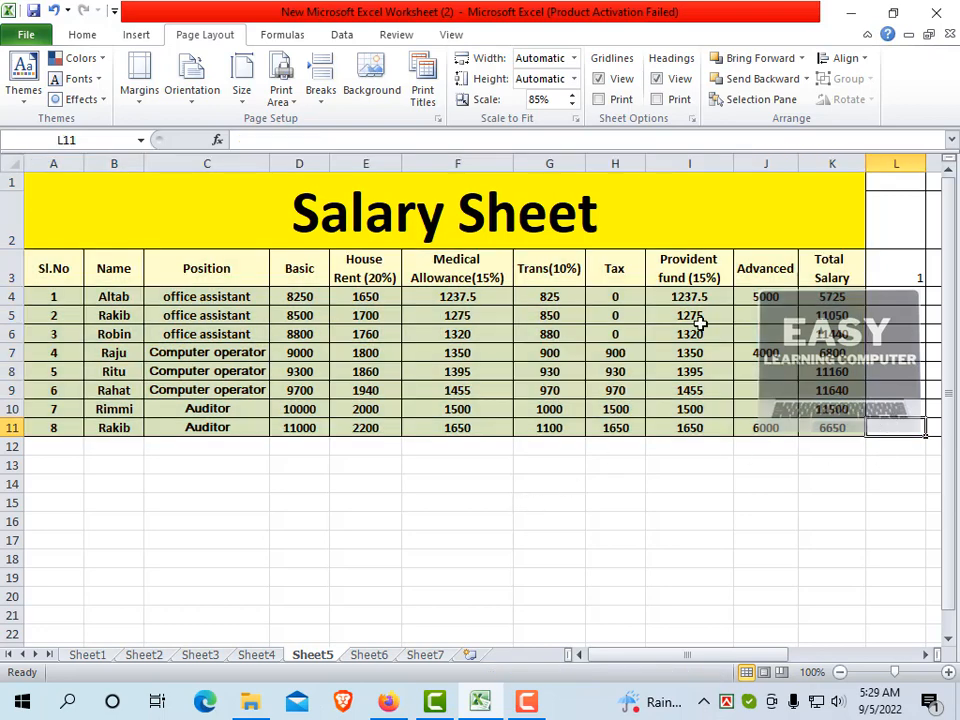
pyautogui.click(408, 333)
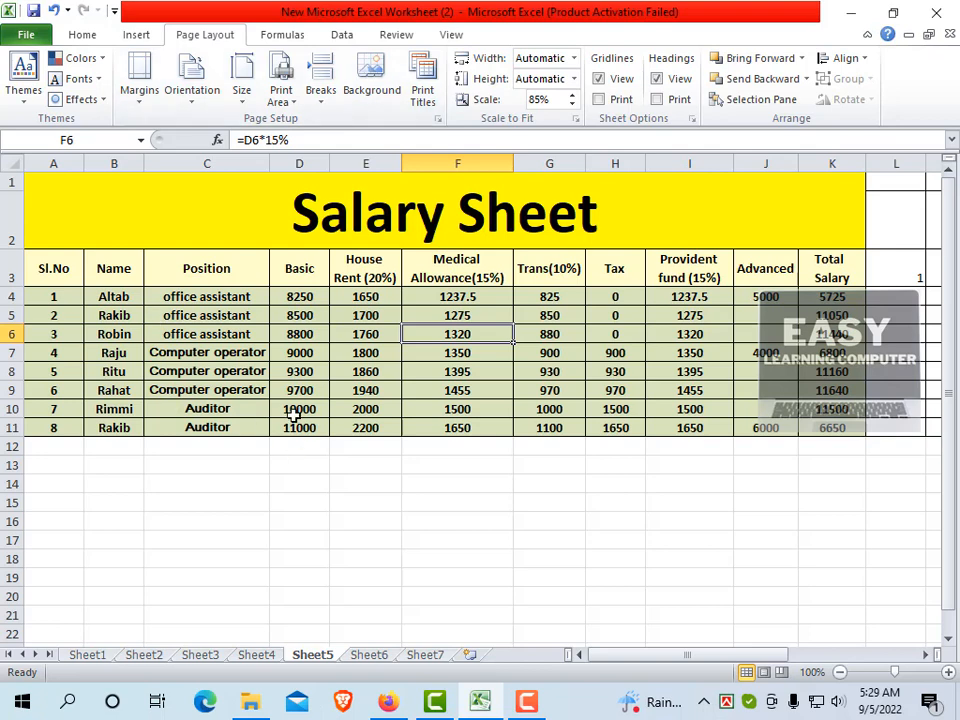
pyautogui.click(180, 463)
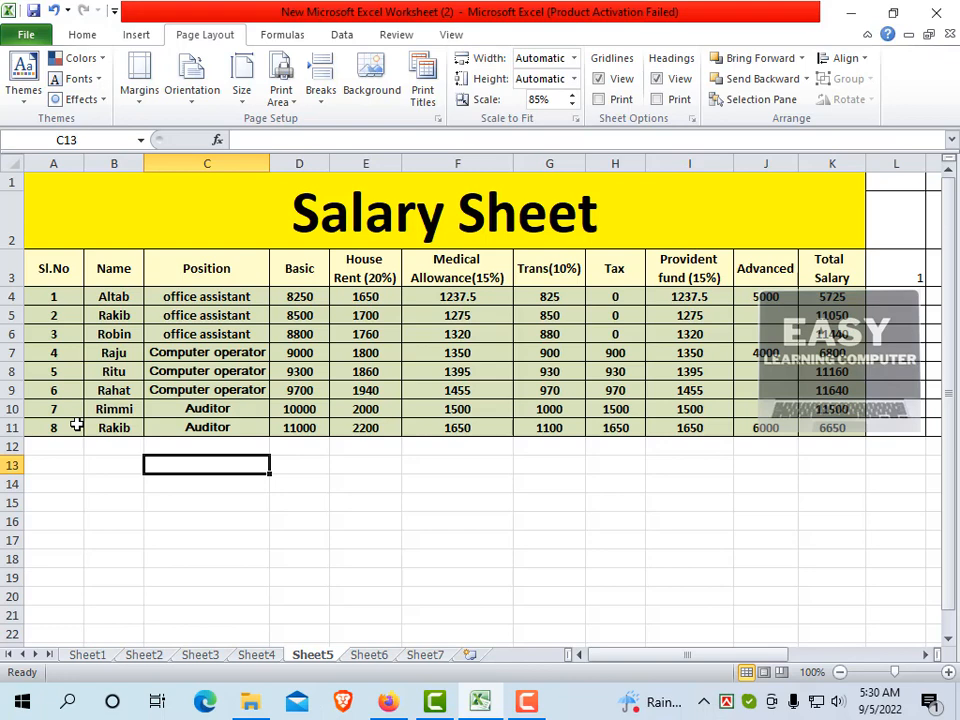
# Insert an entire column before the Sl.No column of the salary table
pyautogui.click(49, 372)
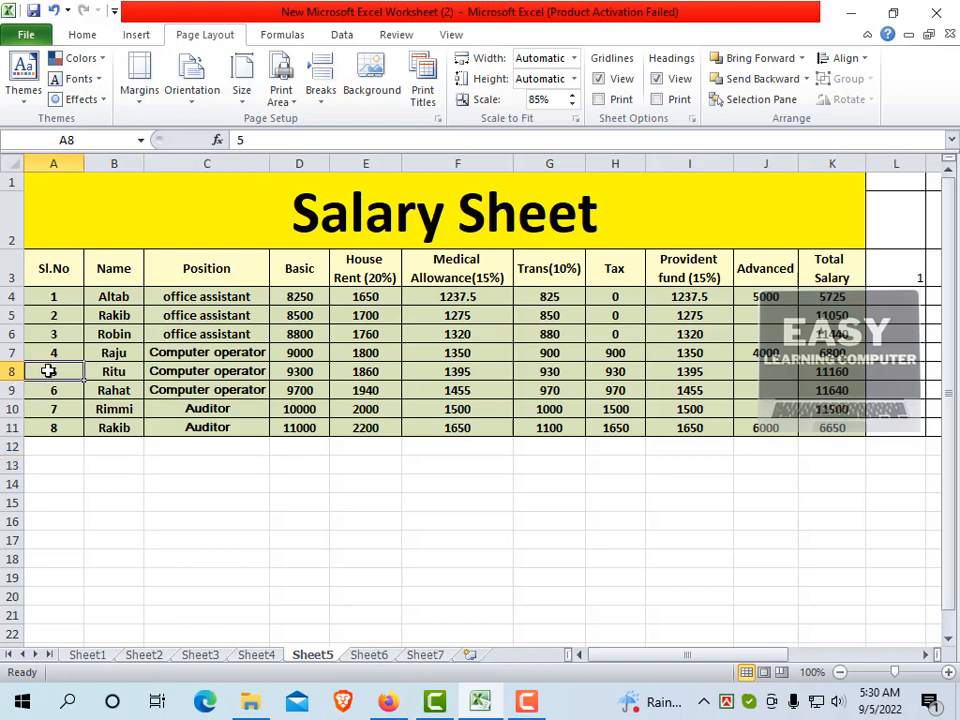
pyautogui.rightClick(48, 371)
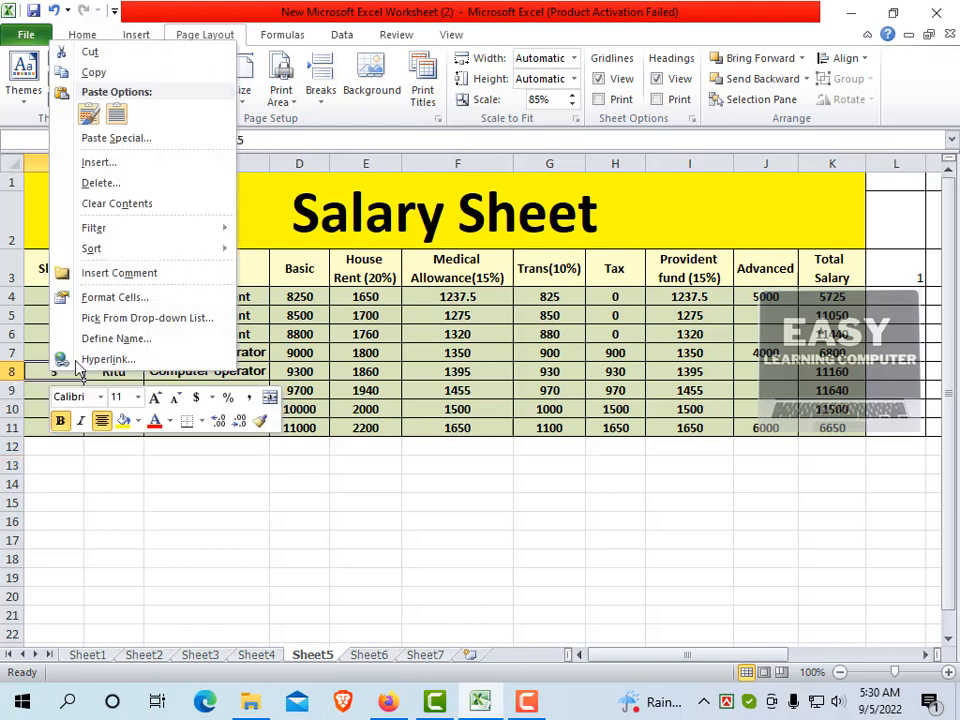
pyautogui.click(108, 163)
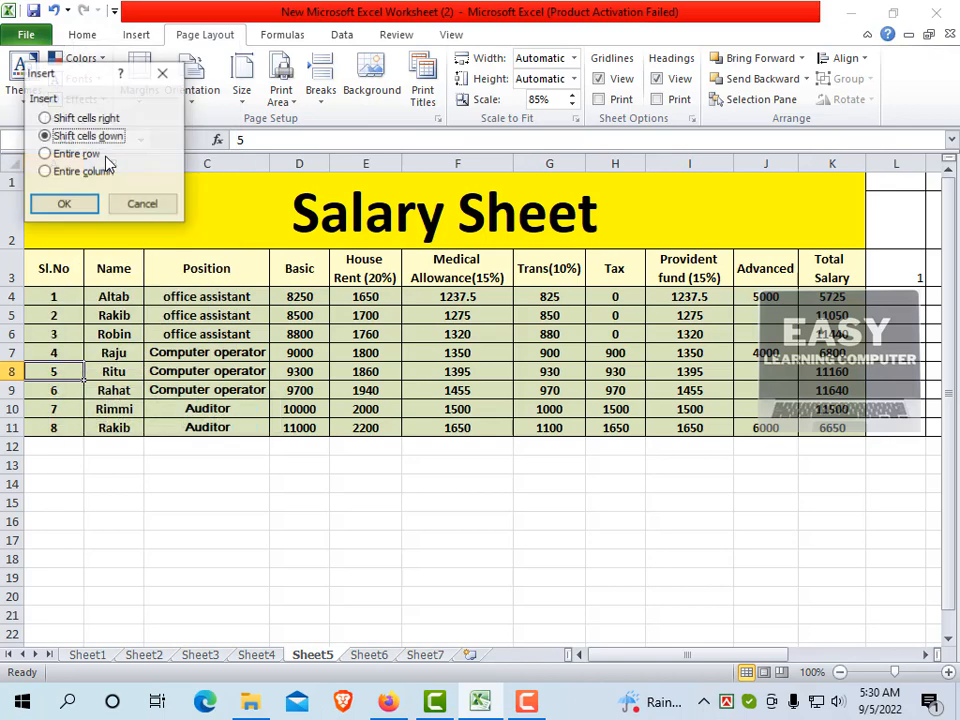
pyautogui.click(50, 172)
pyautogui.click(65, 204)
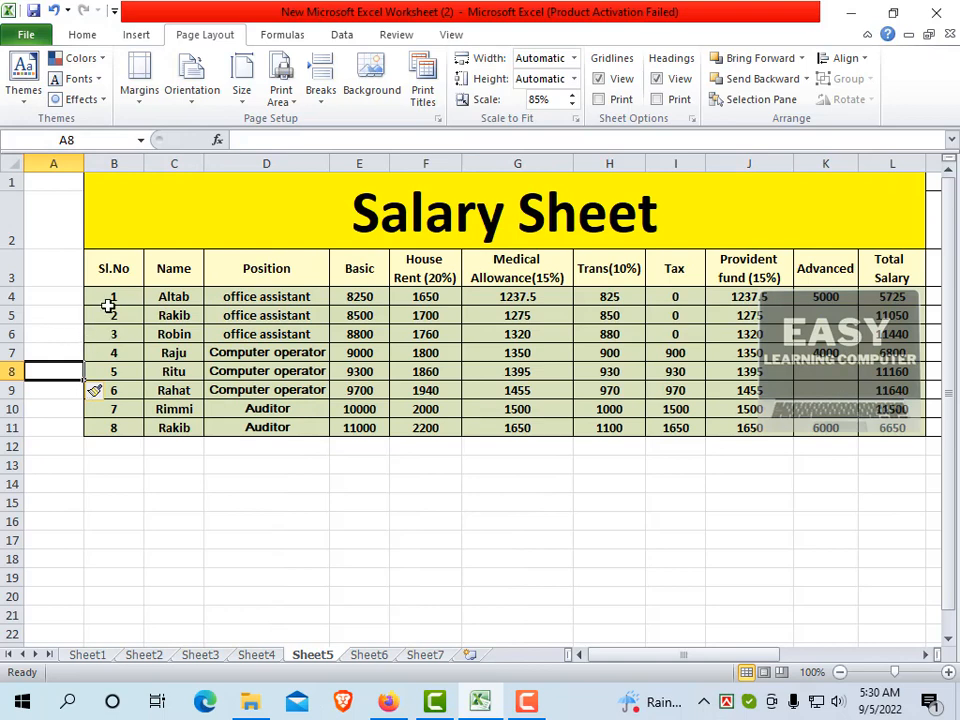
# Insert an entire row above the employee with serial number 6, at row 9
pyautogui.click(118, 392)
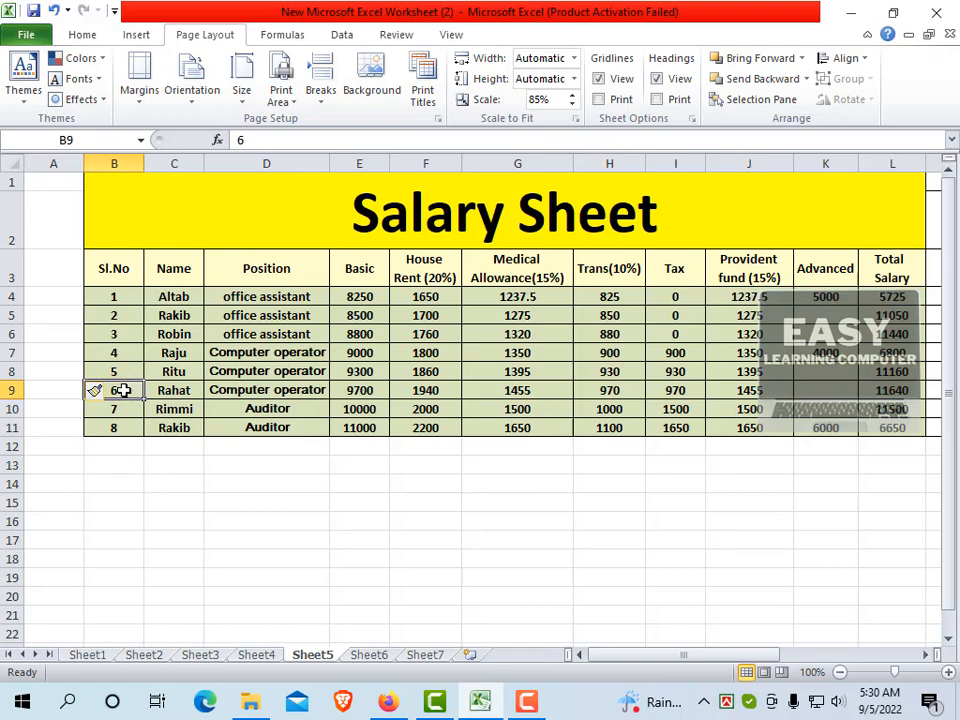
pyautogui.rightClick(122, 390)
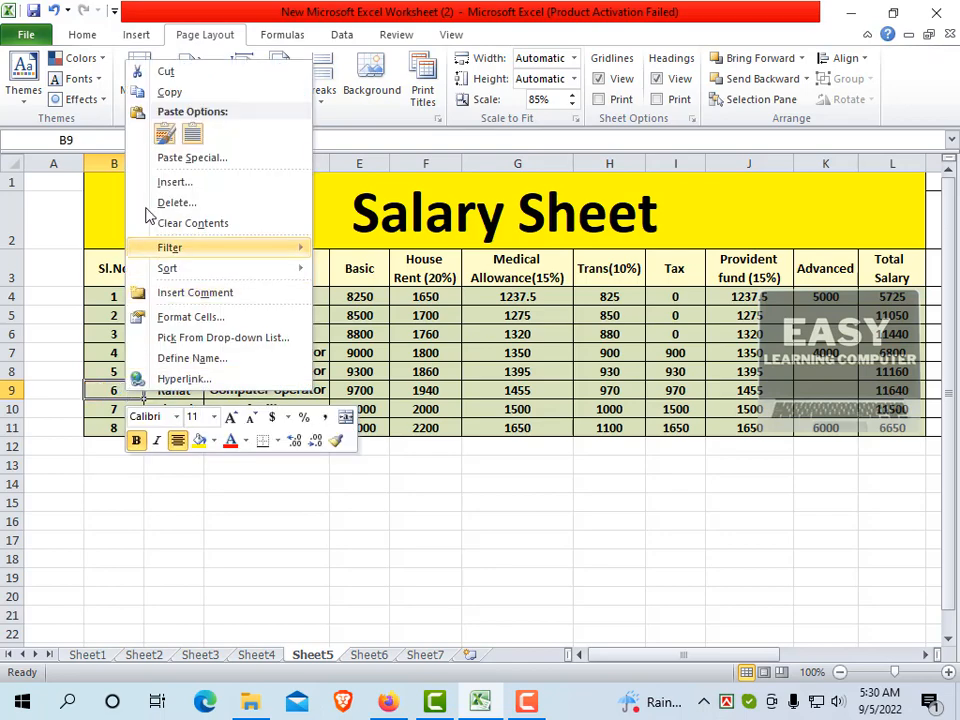
pyautogui.click(185, 183)
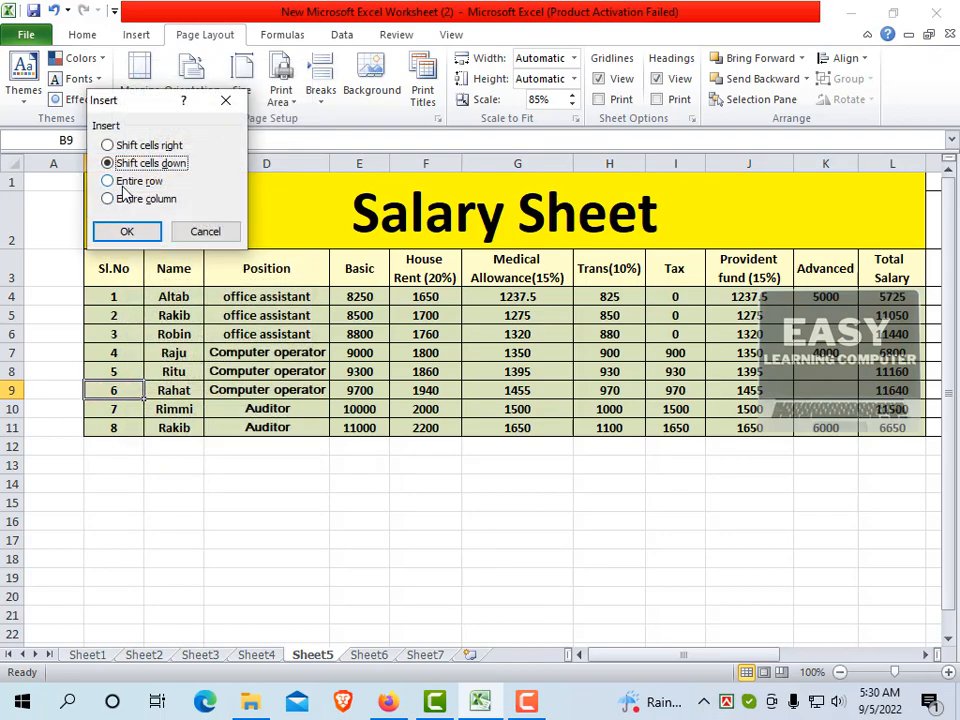
pyautogui.click(118, 182)
pyautogui.click(127, 230)
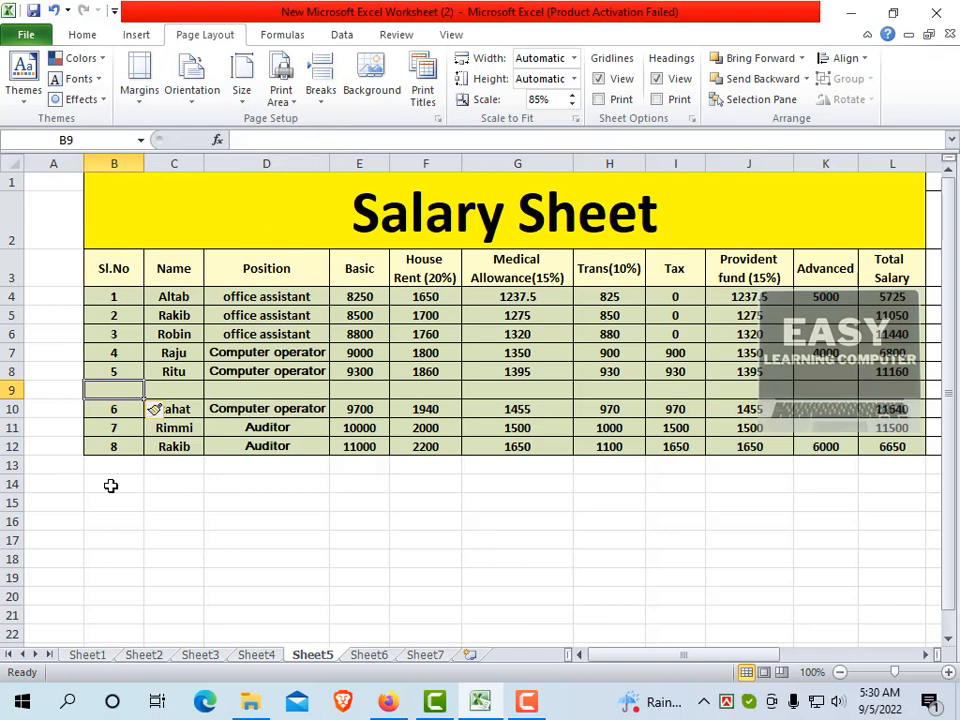
# Delete the entire blank row 9 between serial numbers 5 and 6
pyautogui.click(129, 413)
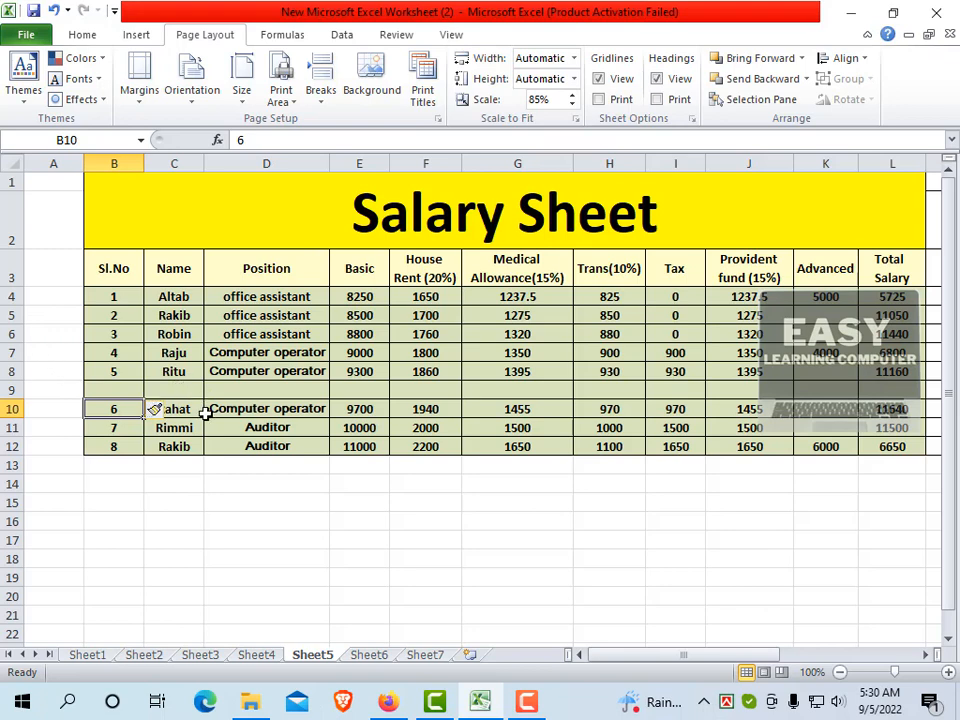
pyautogui.click(129, 376)
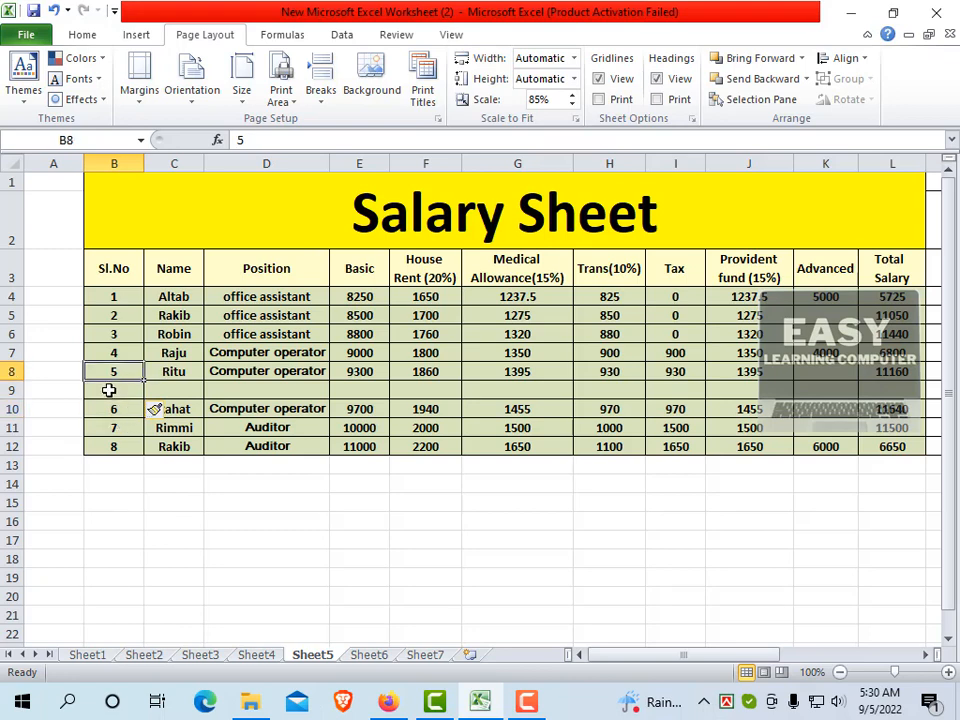
pyautogui.click(109, 390)
pyautogui.rightClick(109, 390)
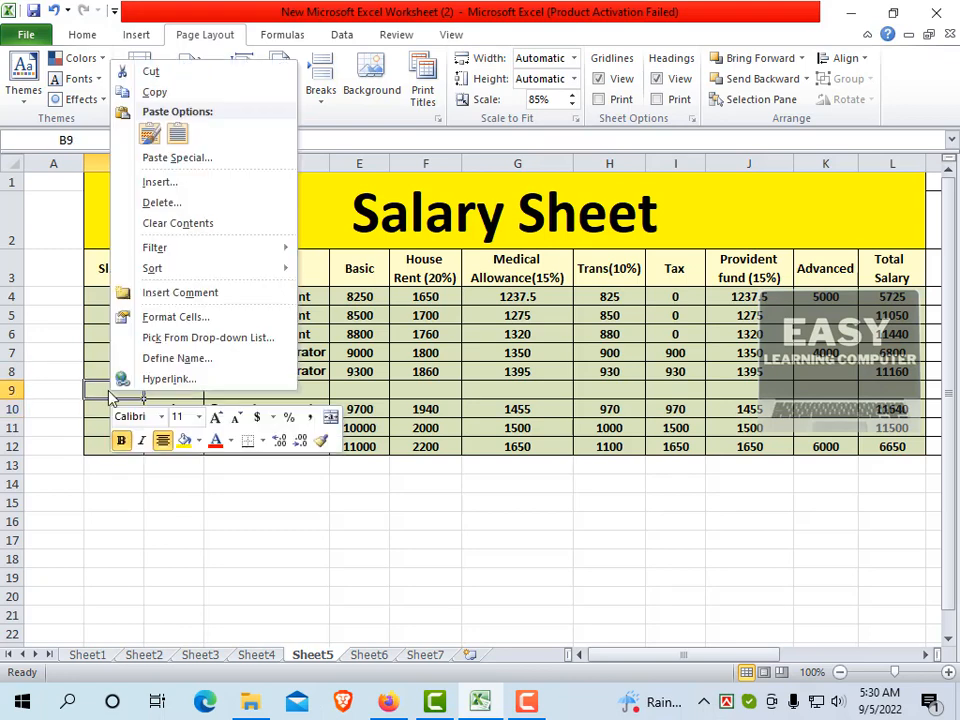
pyautogui.click(168, 203)
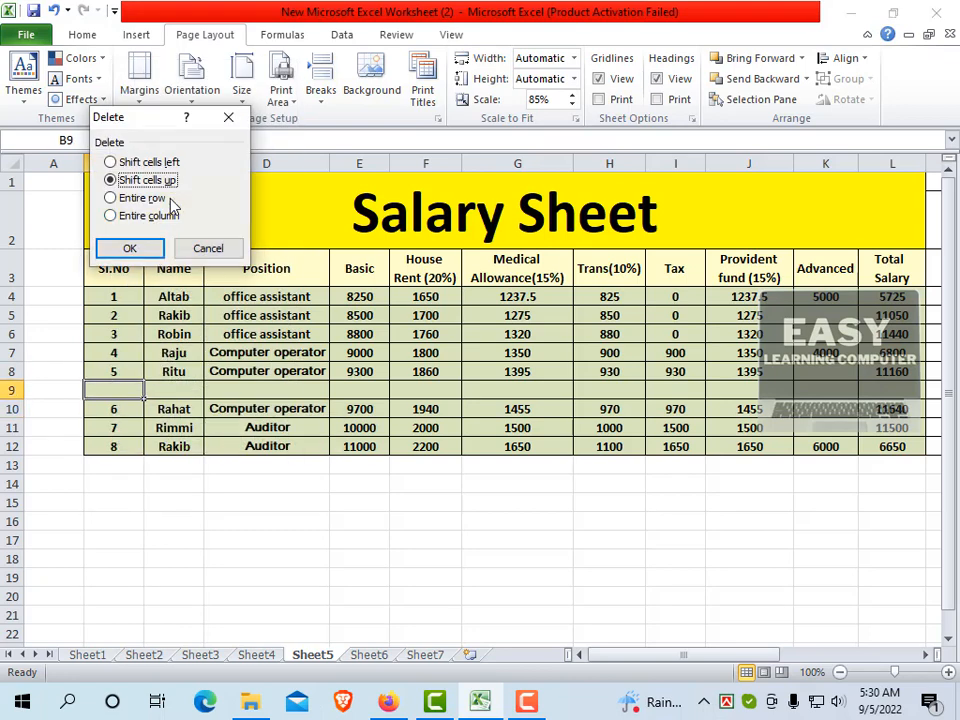
pyautogui.click(111, 198)
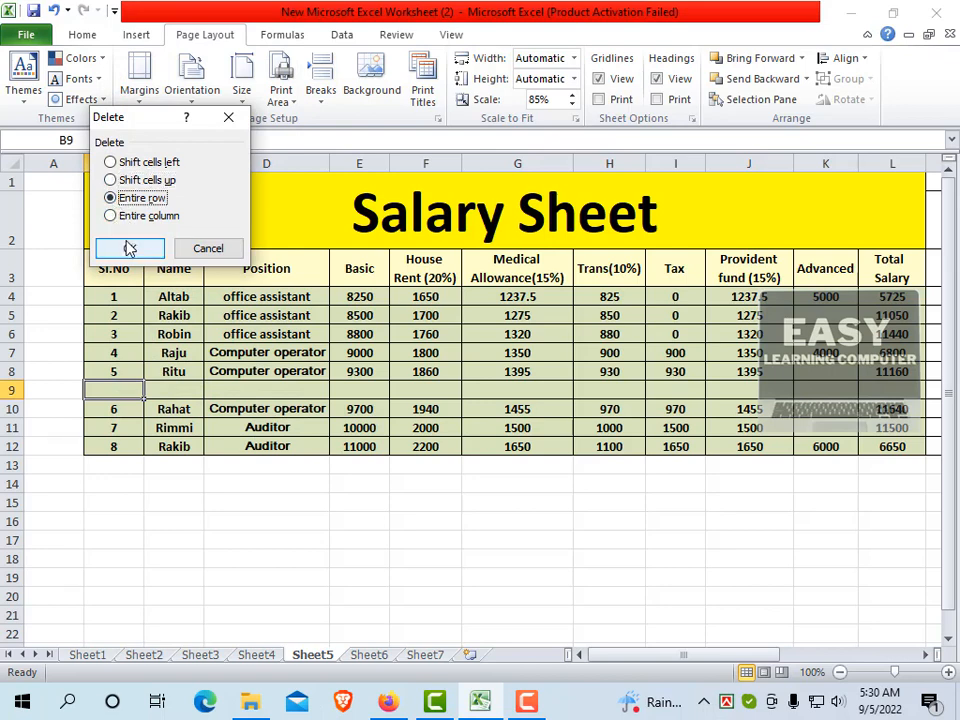
pyautogui.click(130, 249)
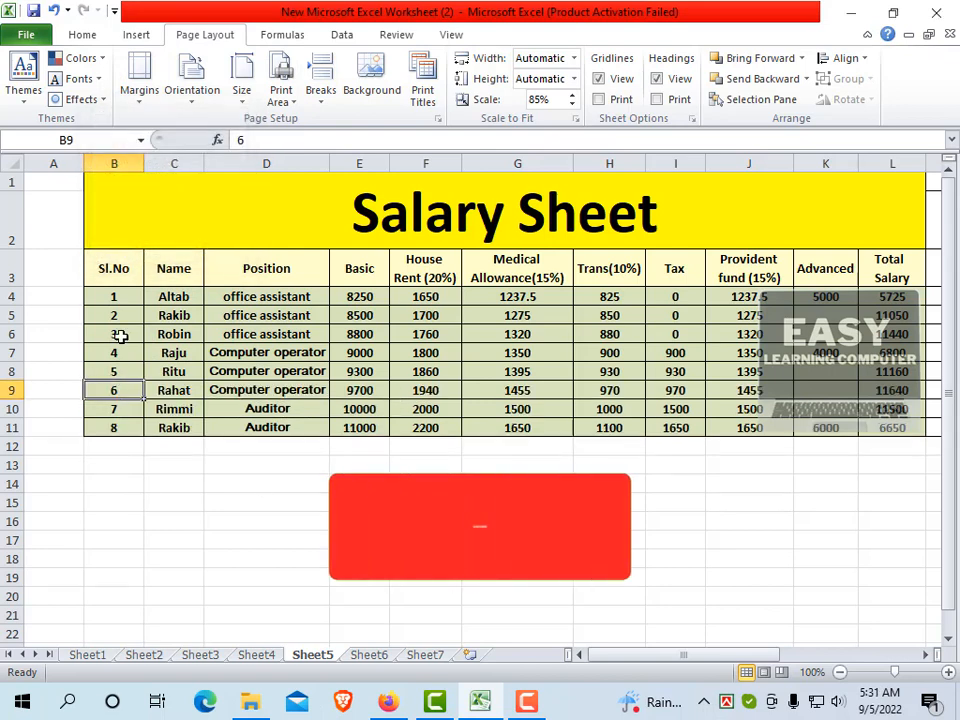
# Delete the entire blank column A in front of the Sl.No column
pyautogui.click(58, 336)
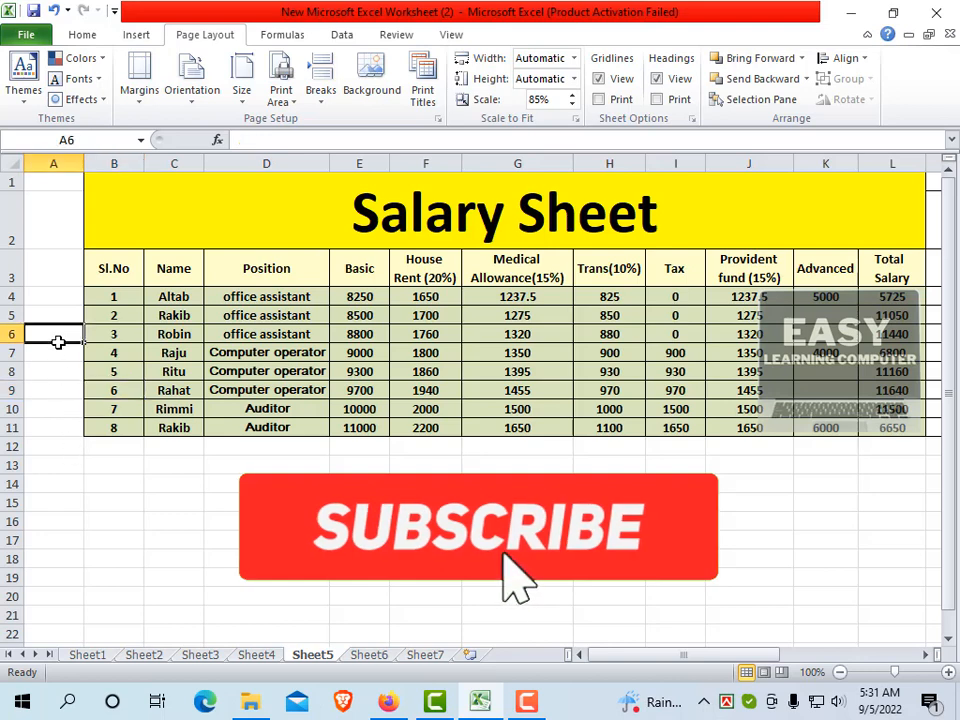
pyautogui.rightClick(58, 337)
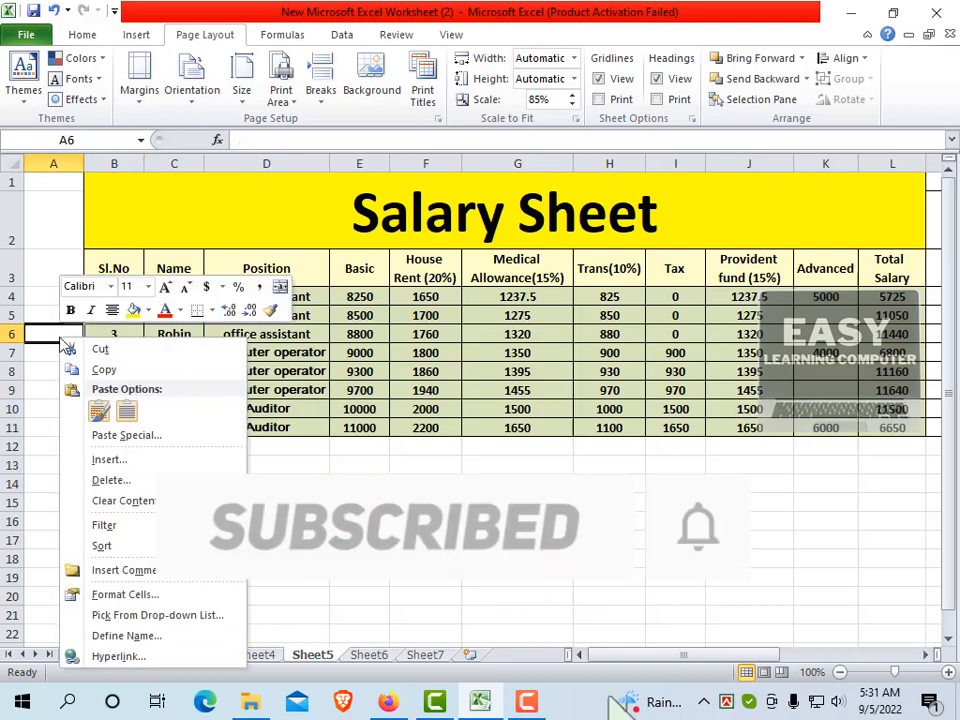
pyautogui.click(104, 481)
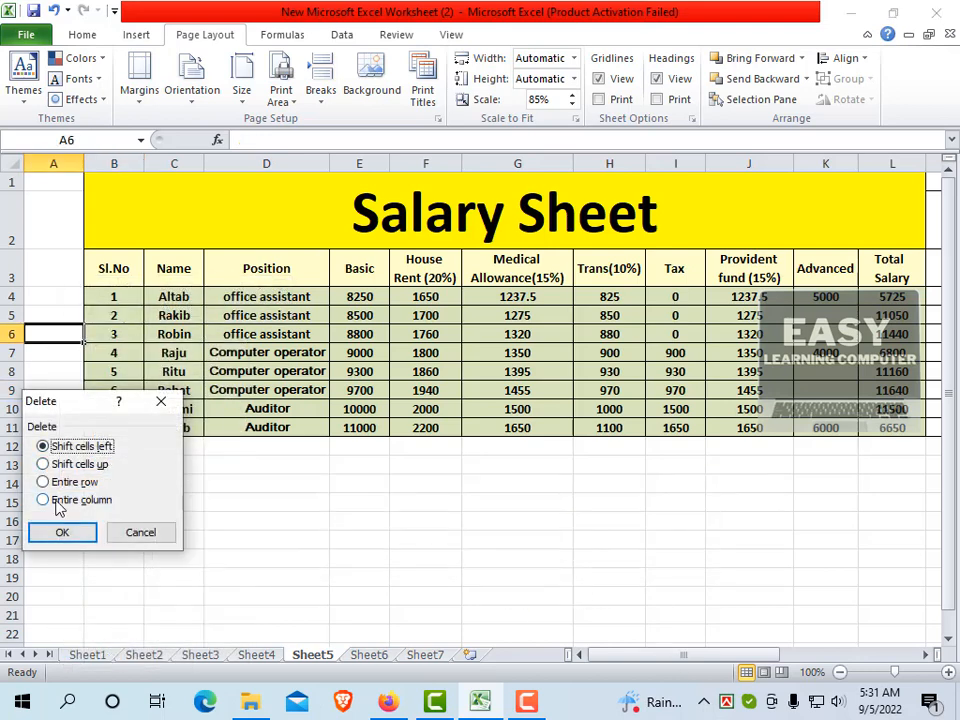
pyautogui.click(43, 500)
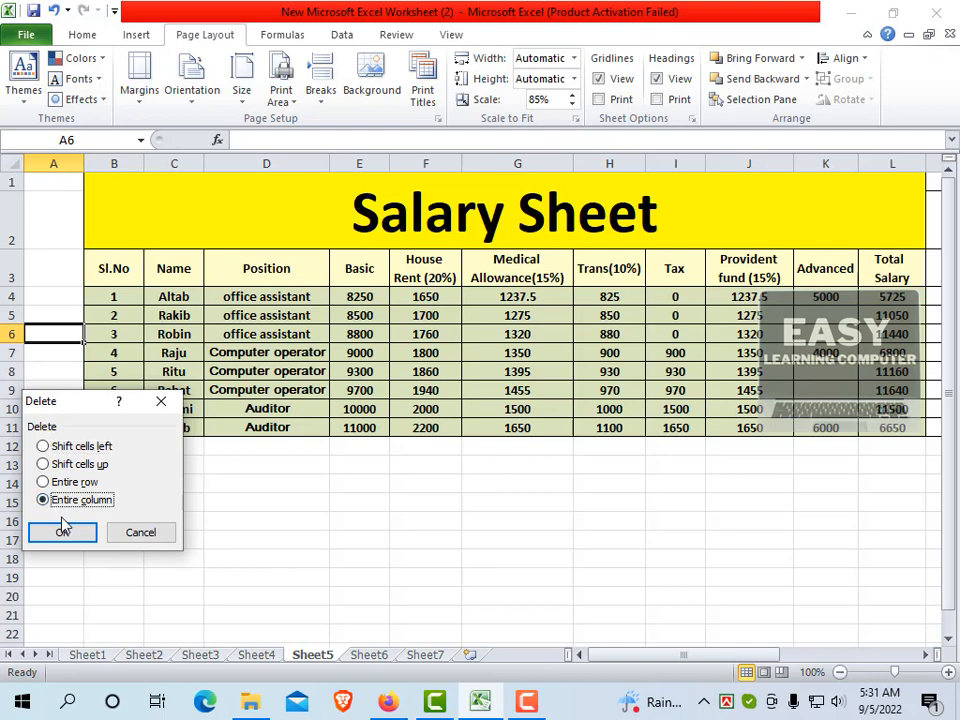
pyautogui.click(63, 531)
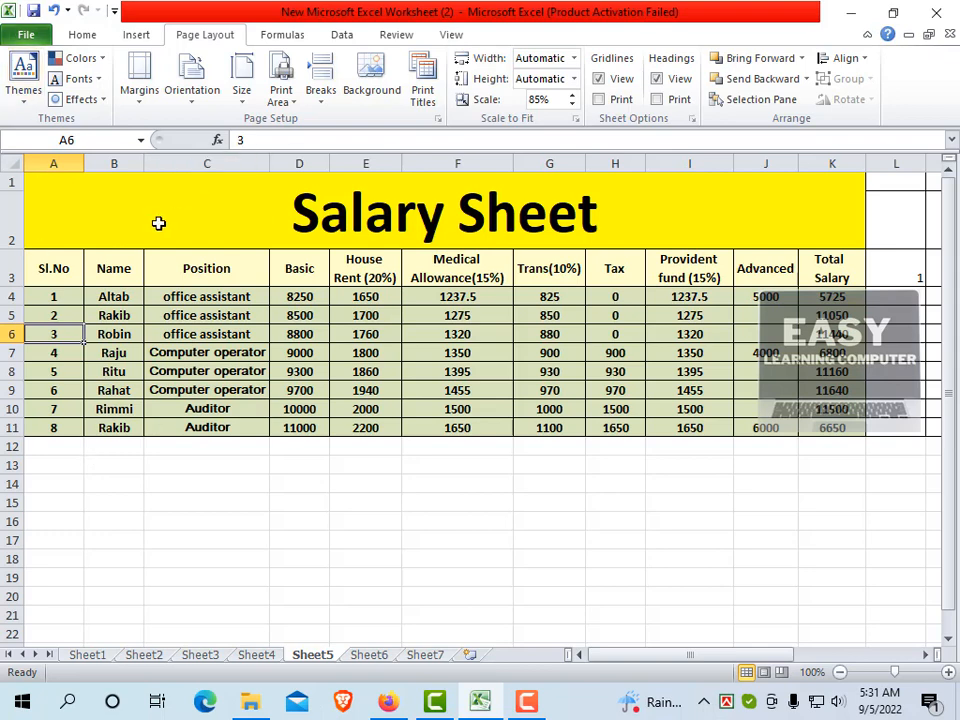
# Review Sheet5's print preview and the available printers, keeping EPSON L380 Series selected
pyautogui.click(22, 38)
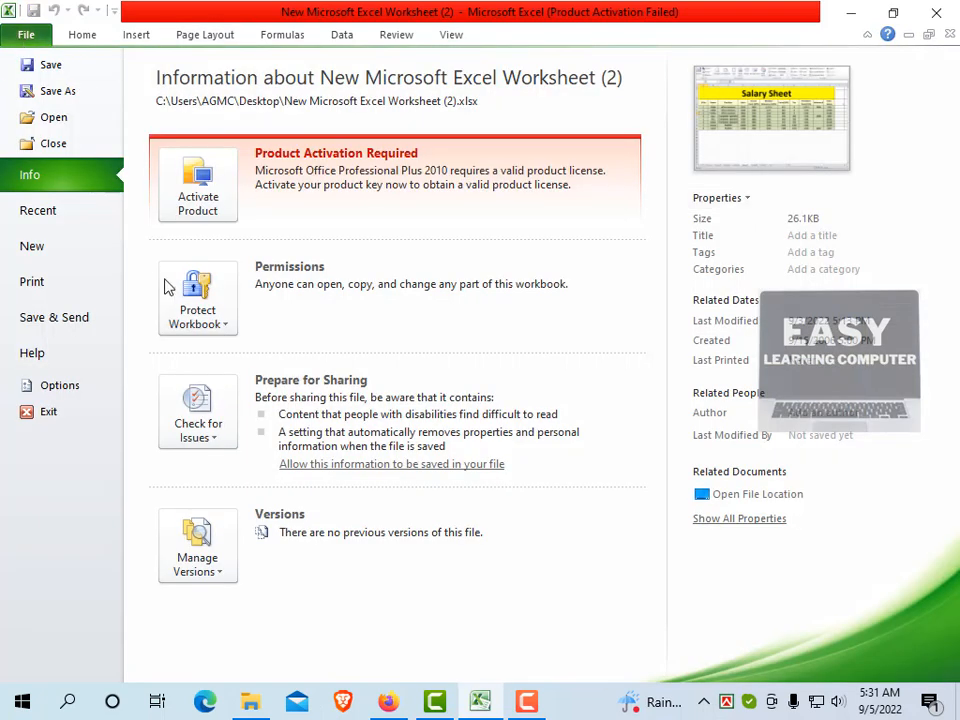
pyautogui.click(33, 283)
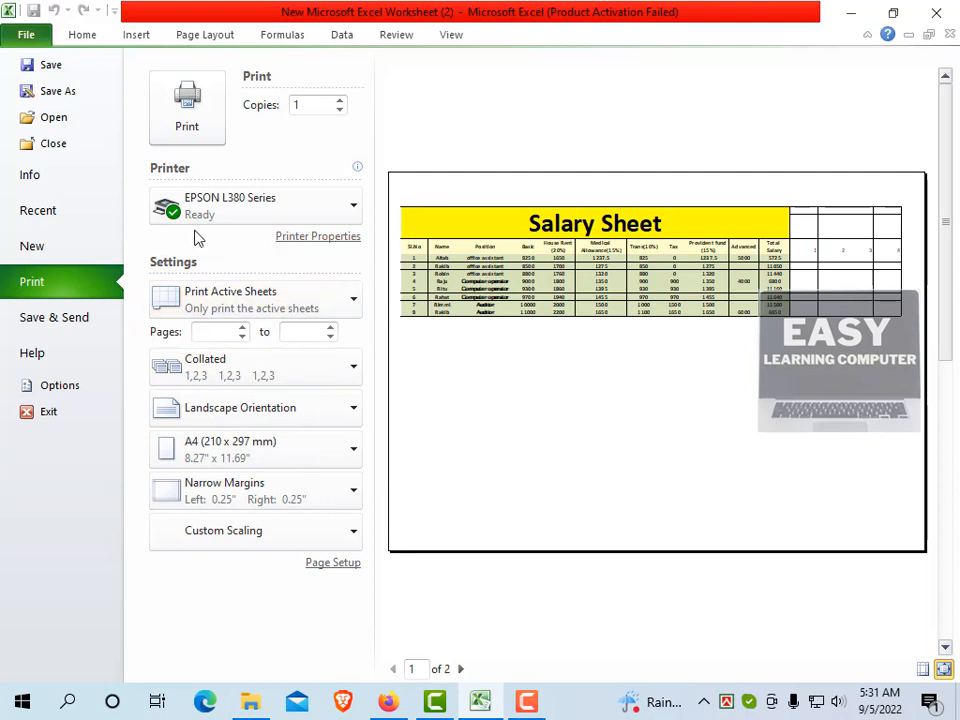
pyautogui.click(354, 208)
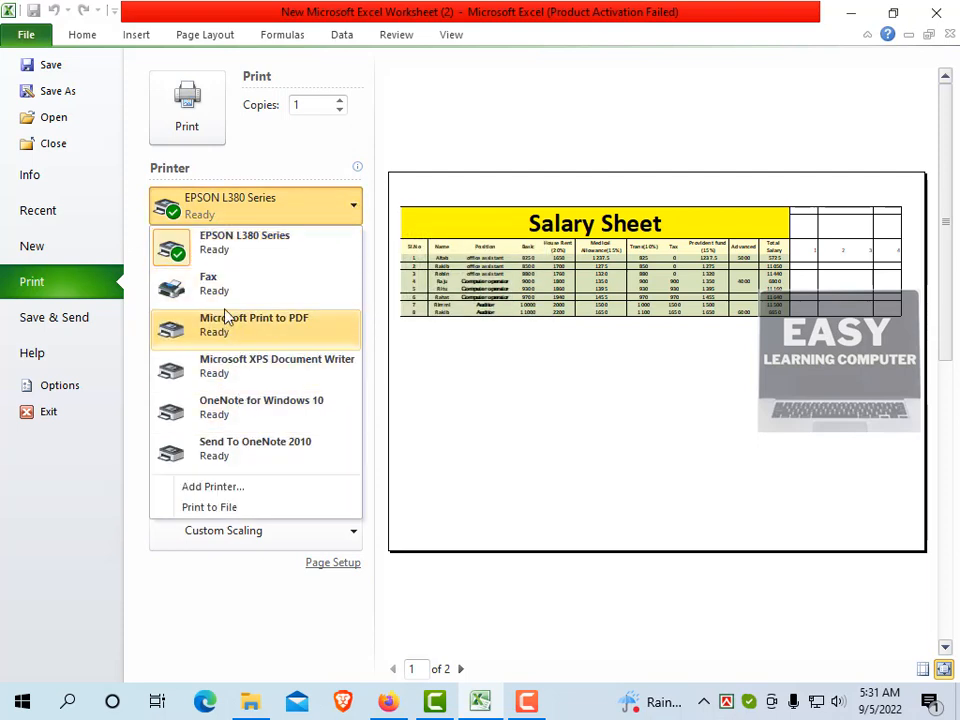
pyautogui.click(462, 410)
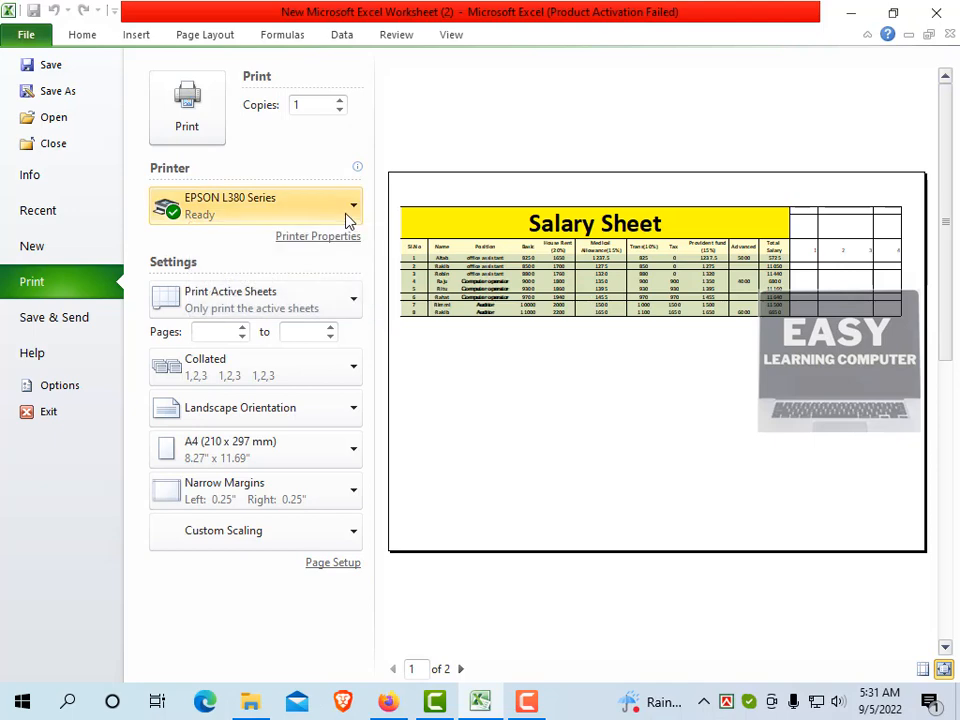
# Review the printer, page orientation, paper size and margin options in Sheet5's print settings
pyautogui.click(348, 211)
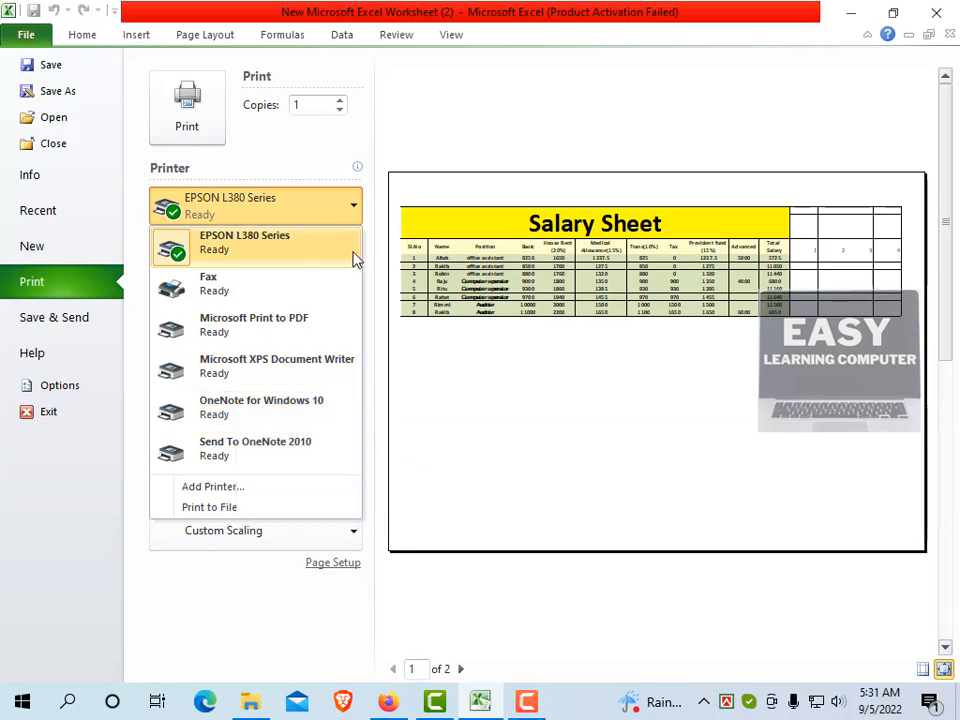
pyautogui.click(358, 155)
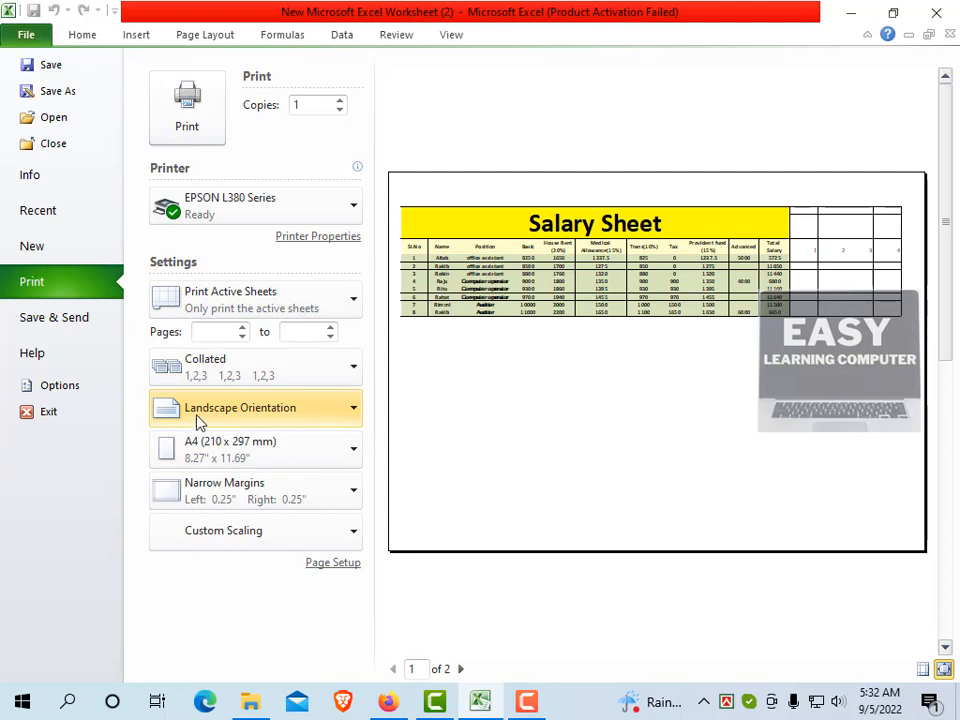
pyautogui.click(349, 420)
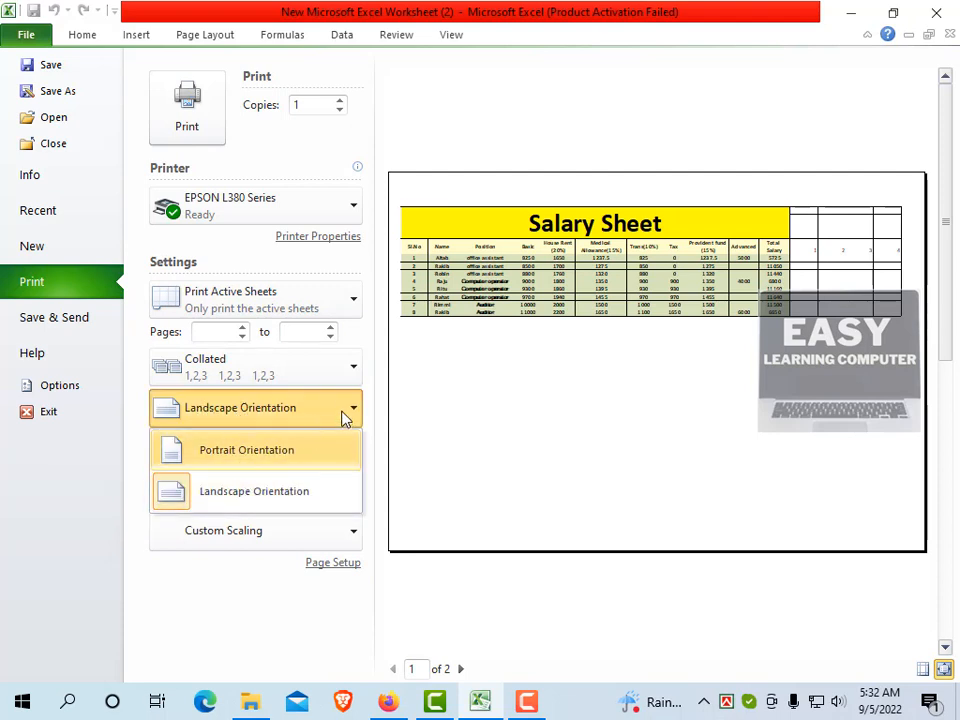
pyautogui.click(347, 419)
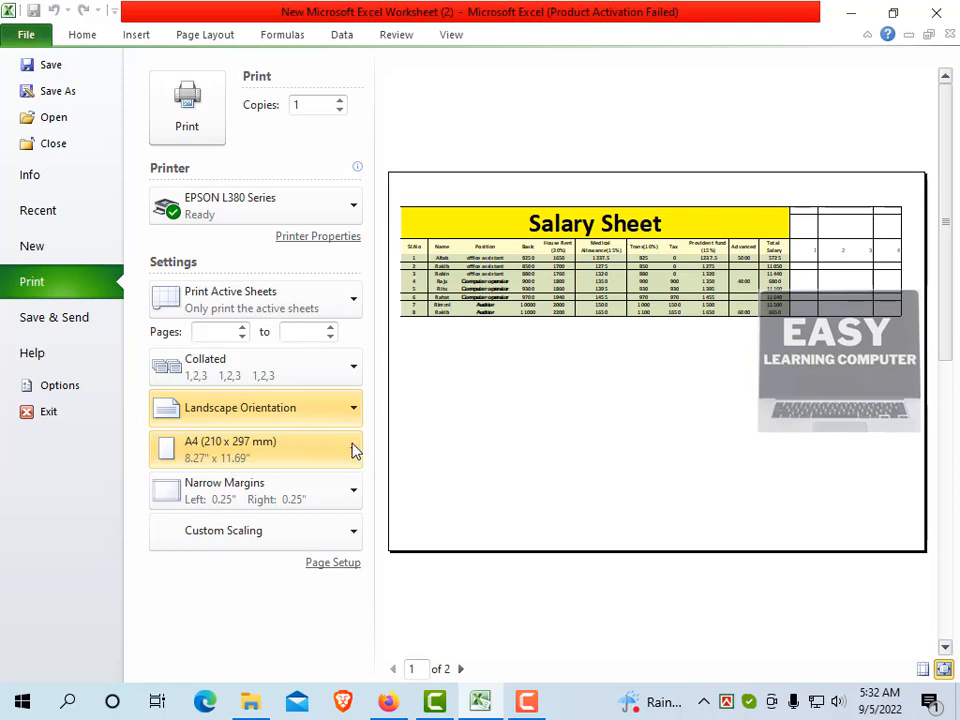
pyautogui.click(349, 452)
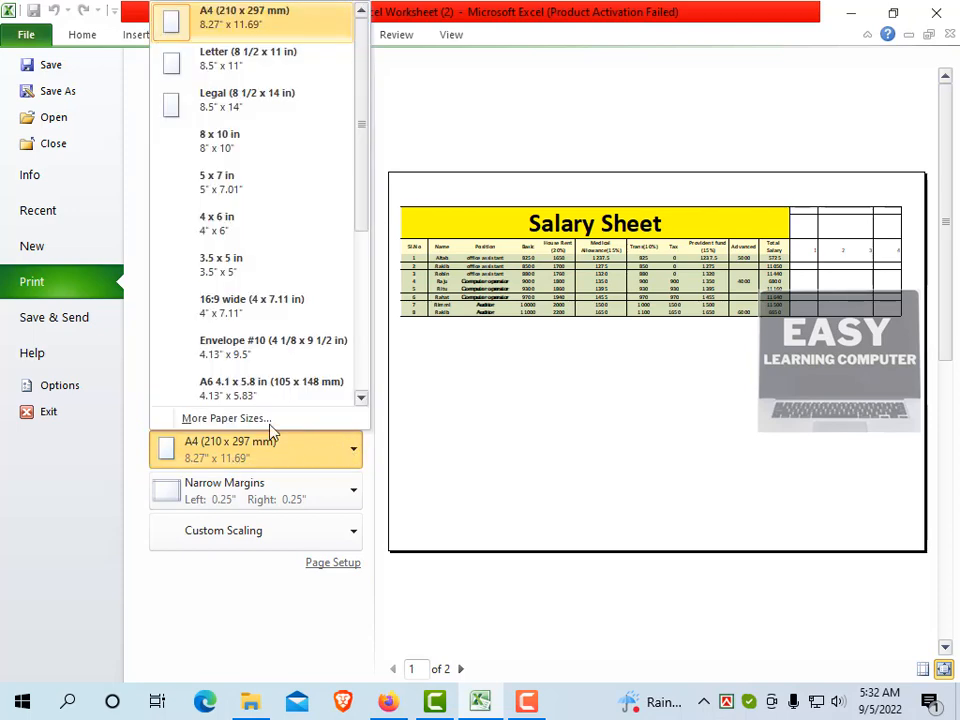
pyautogui.click(340, 456)
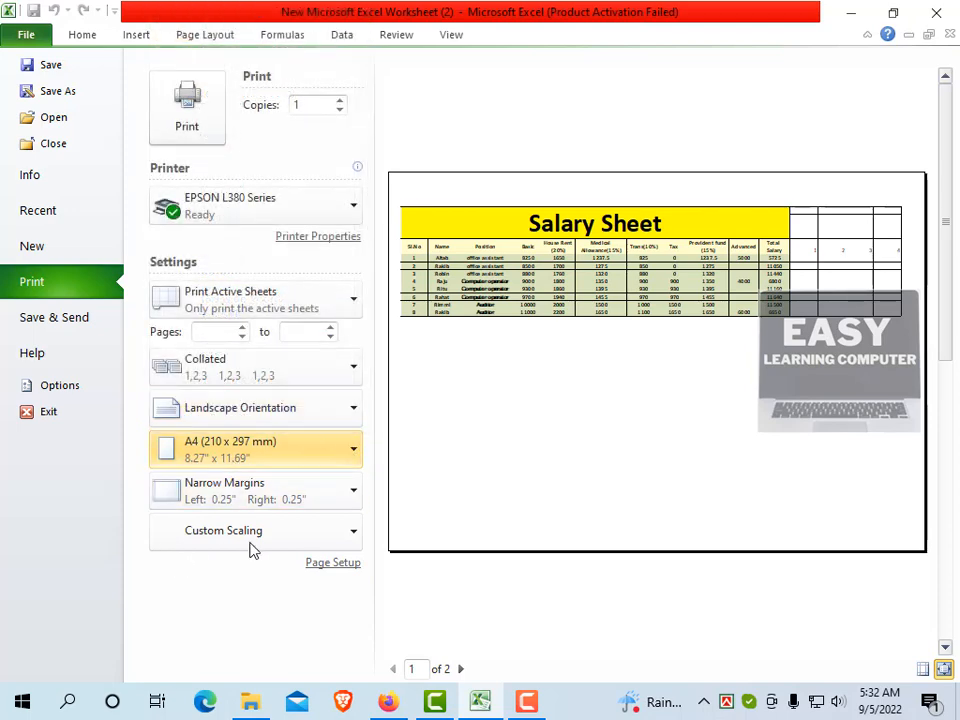
pyautogui.click(350, 508)
pyautogui.click(330, 483)
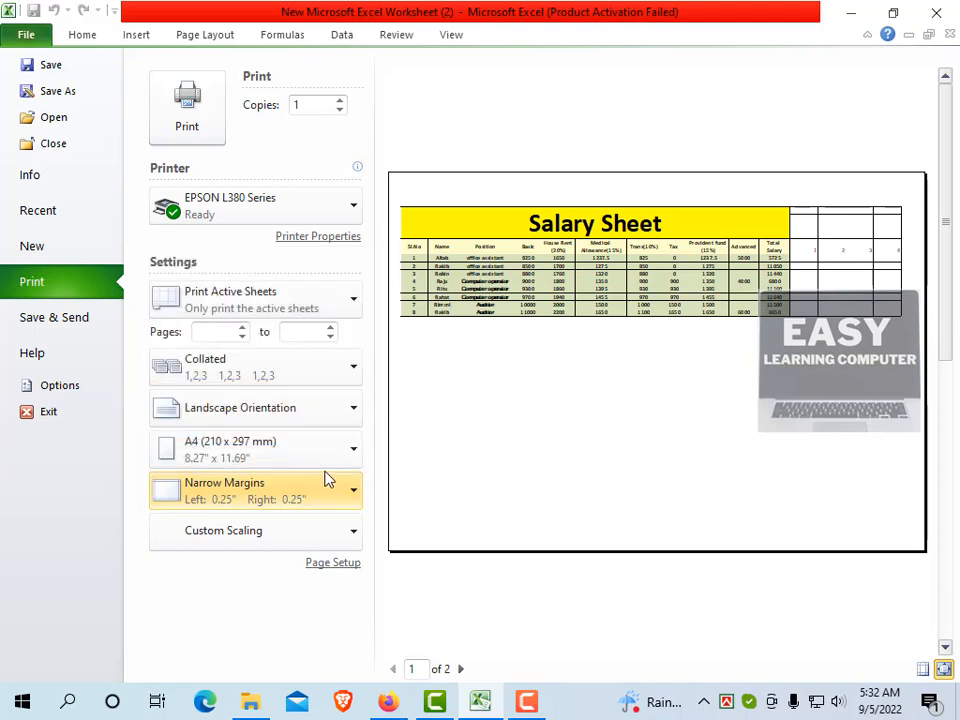
# Examine the EPSON L380 Series properties, including the print quality options, and check the sheet's Page Setup orientation, scaling and paper size
pyautogui.click(315, 237)
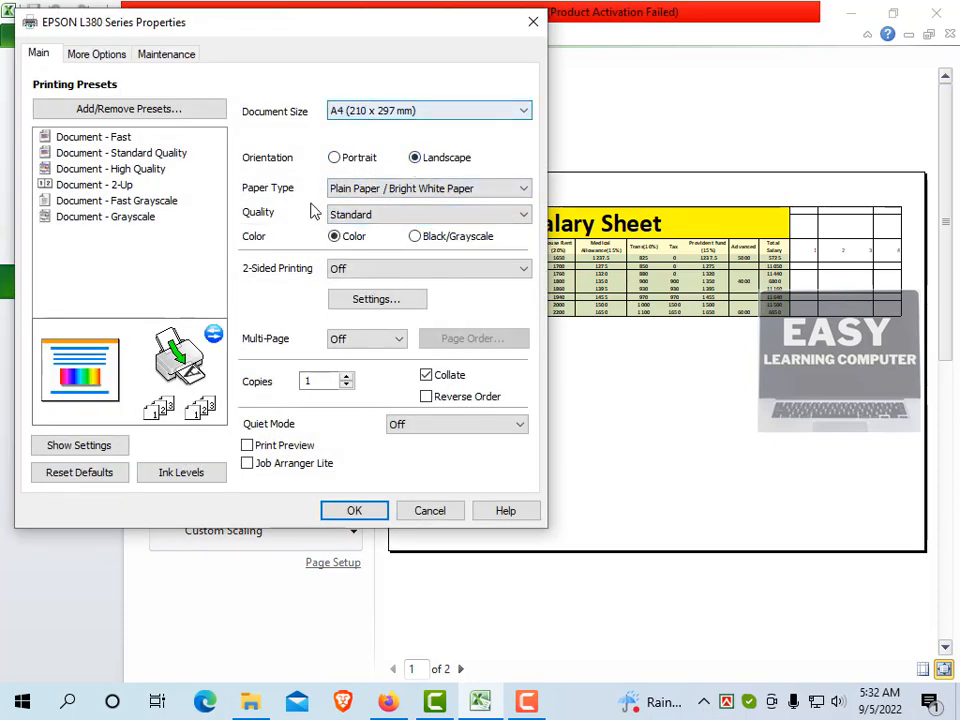
pyautogui.click(465, 218)
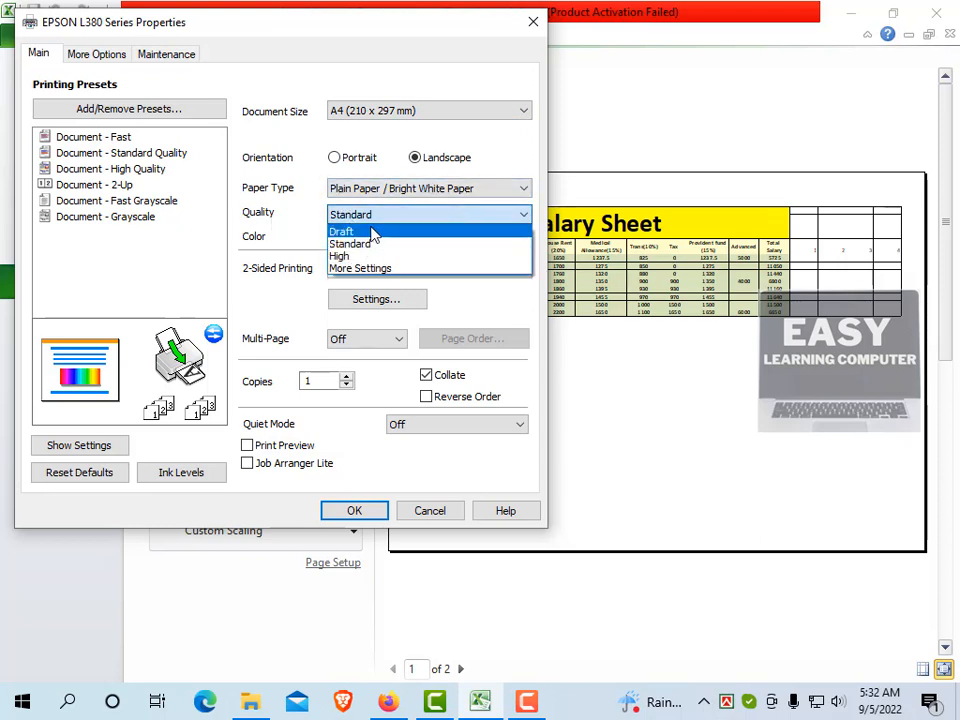
pyautogui.click(462, 289)
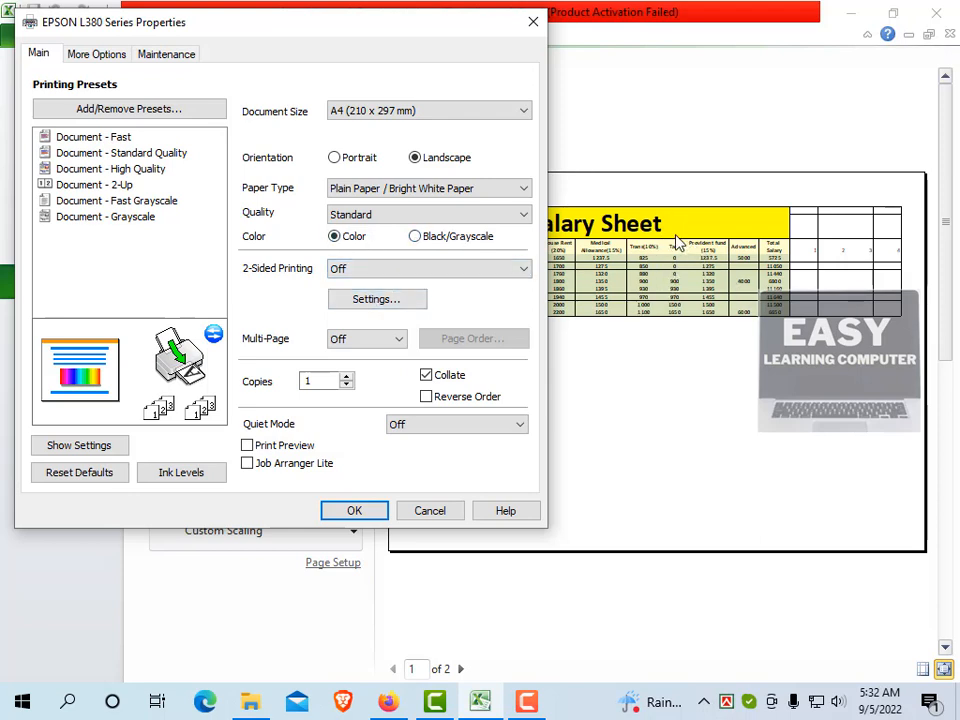
pyautogui.click(355, 512)
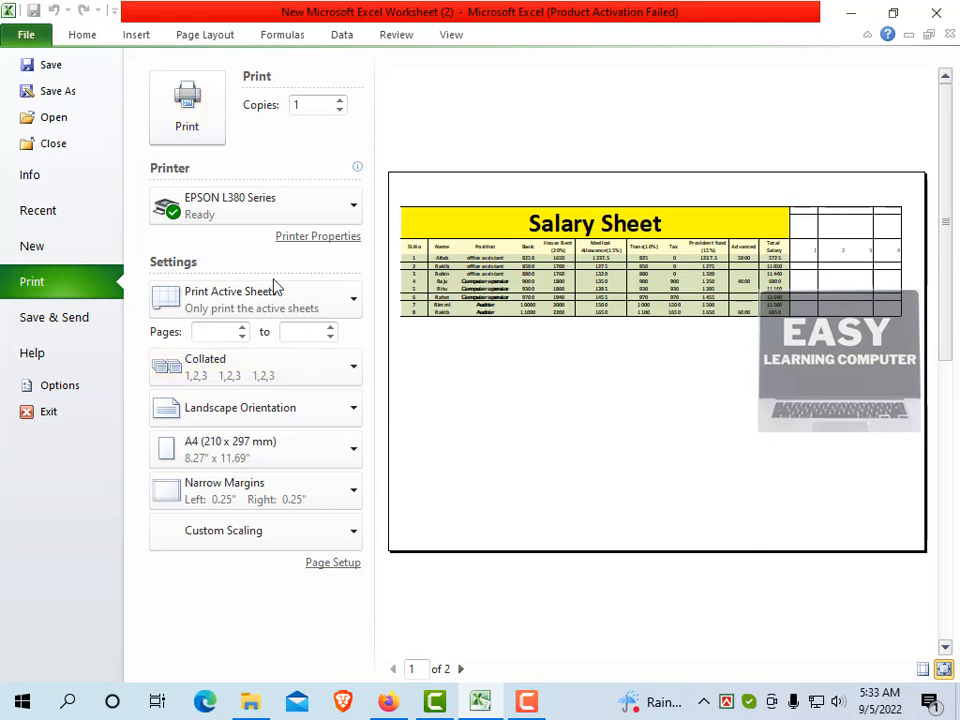
pyautogui.click(334, 566)
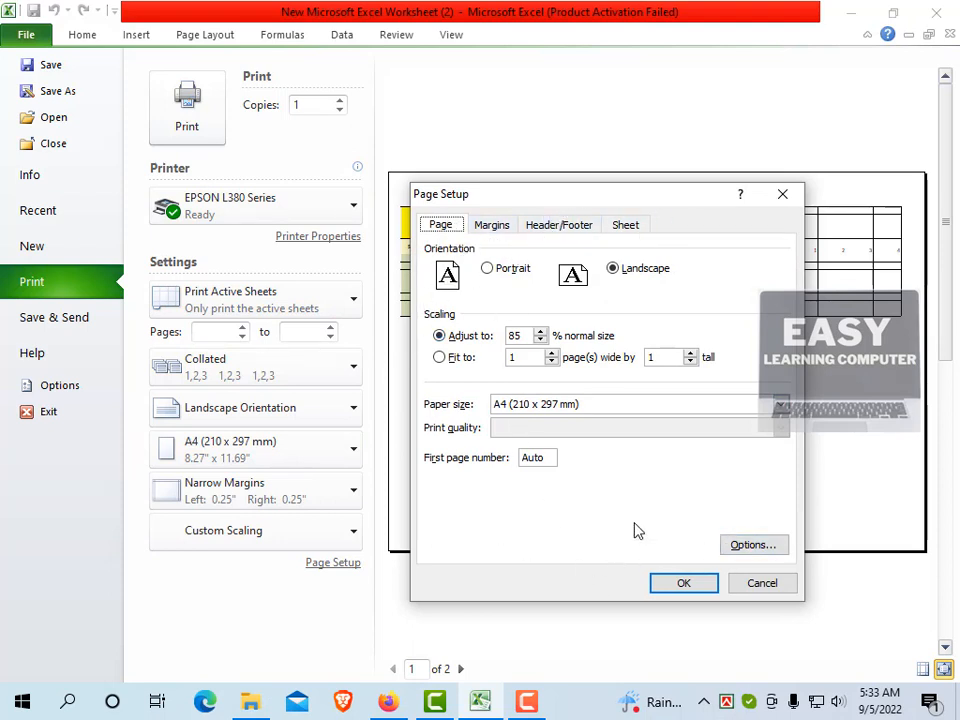
pyautogui.click(679, 580)
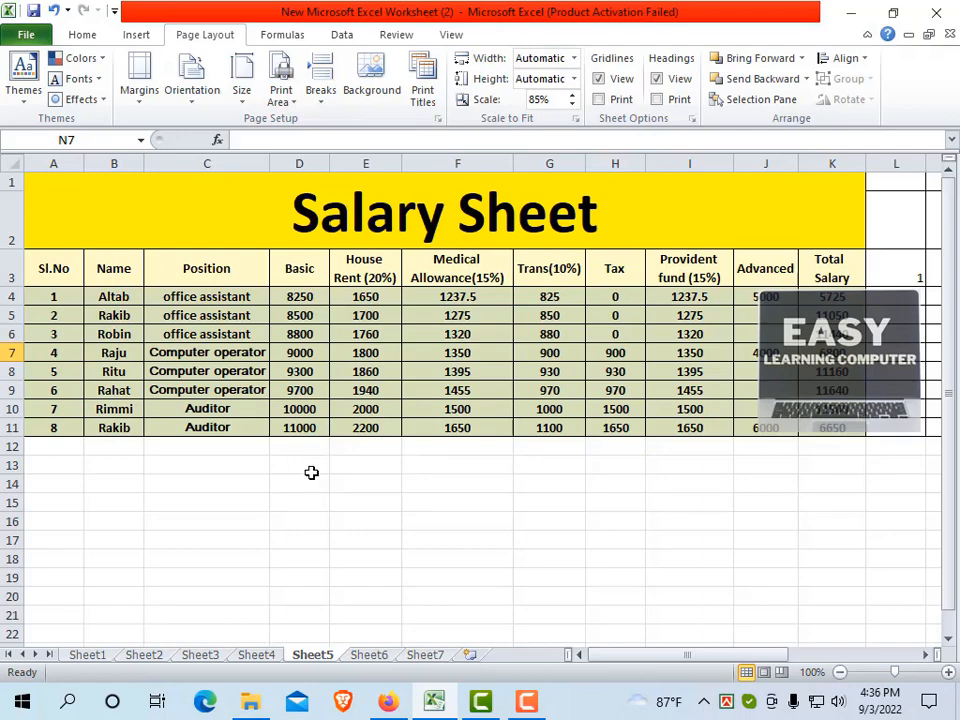
pyautogui.scroll(-1, 311, 471)
pyautogui.scroll(1, 320, 471)
pyautogui.click(351, 507)
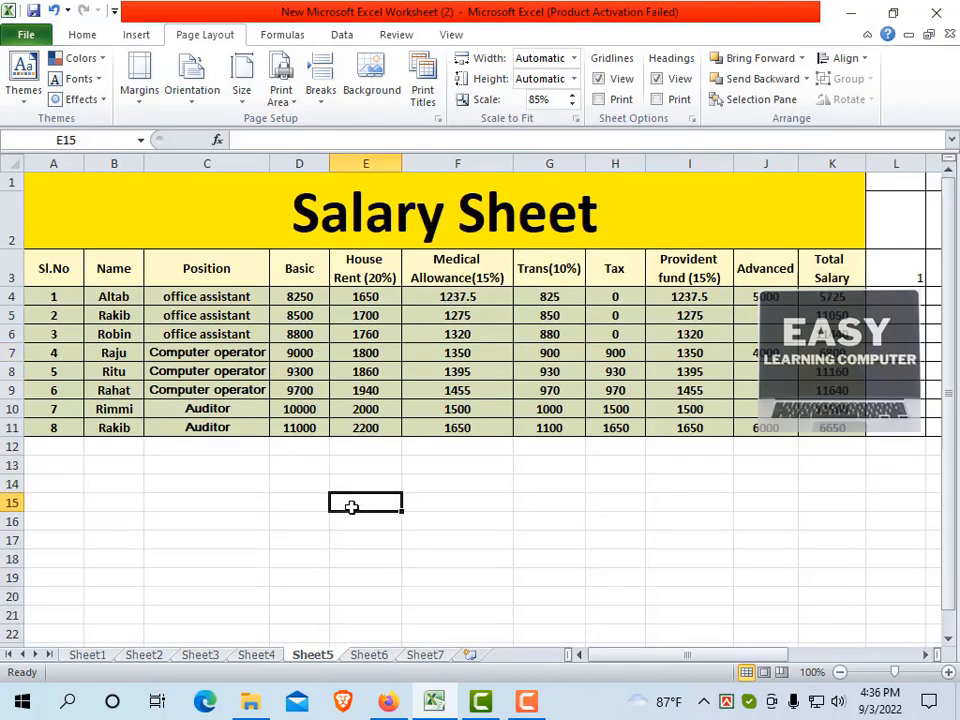